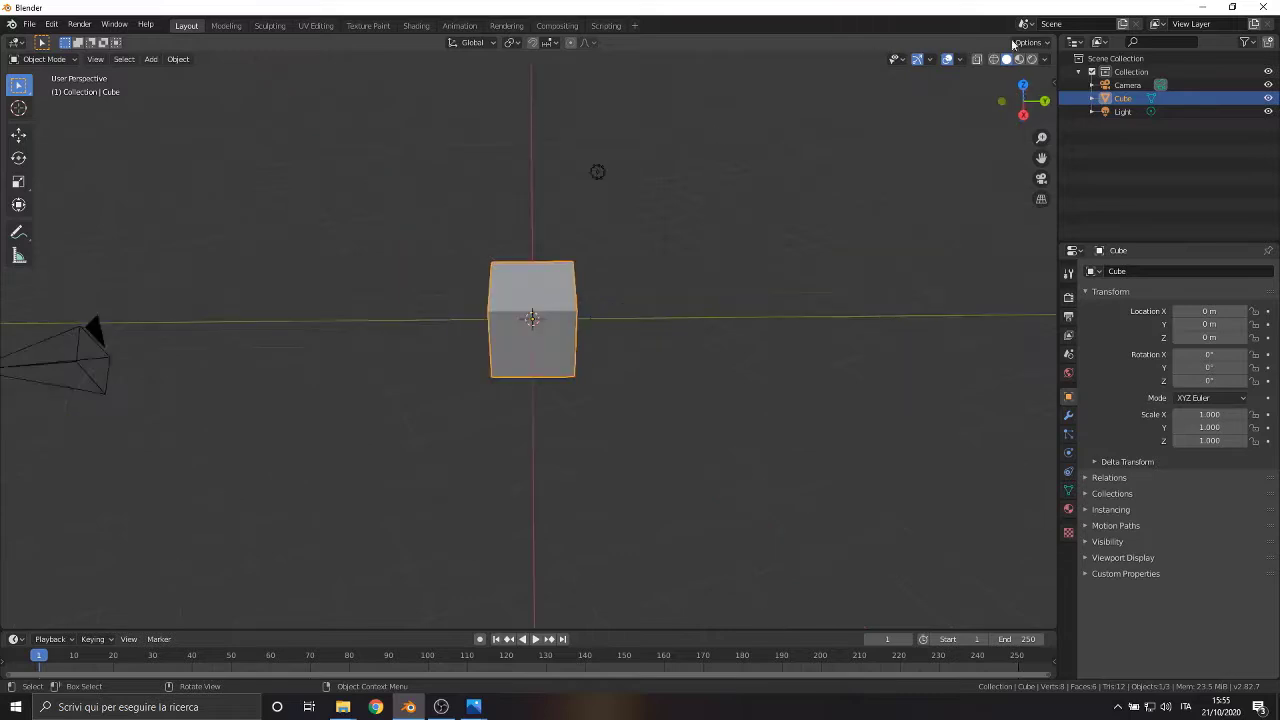
Put the default cube in Edit Mode and set up a see-through wireframe display from the top
click(43, 60)
click(43, 88)
click(1022, 90)
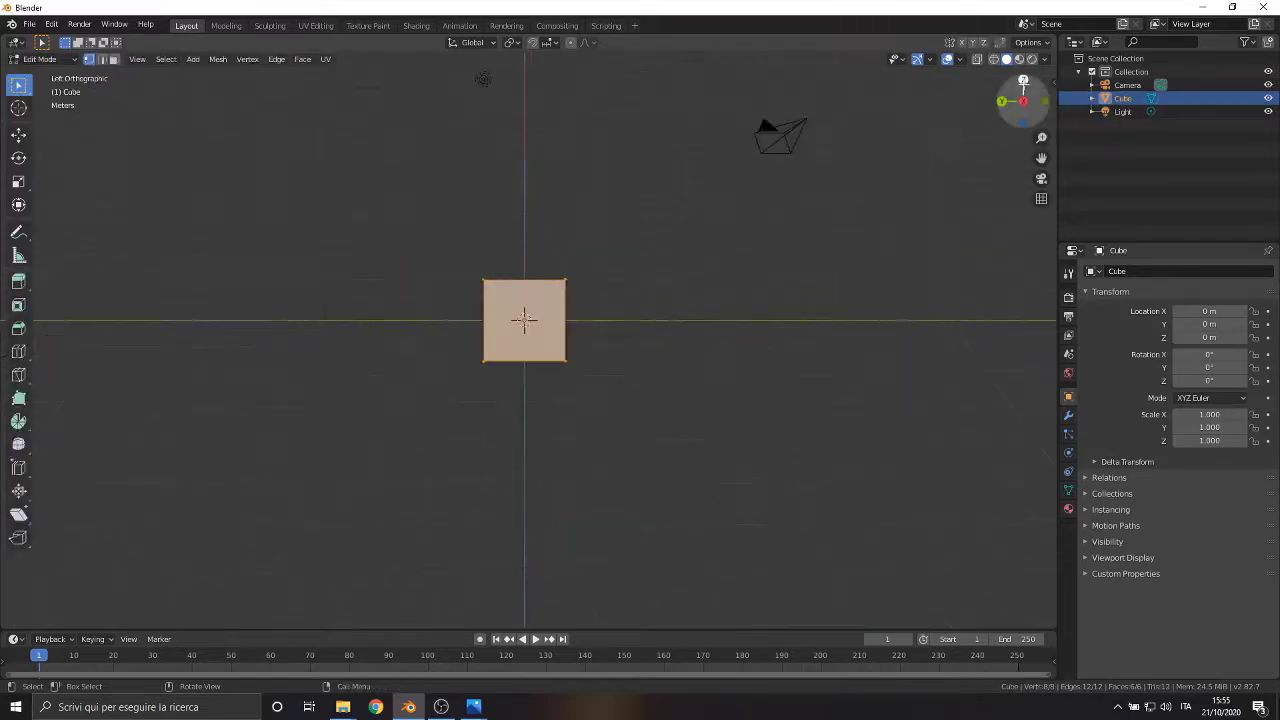
click(1023, 84)
scroll(583, 286, up, 4)
key(alt+z)
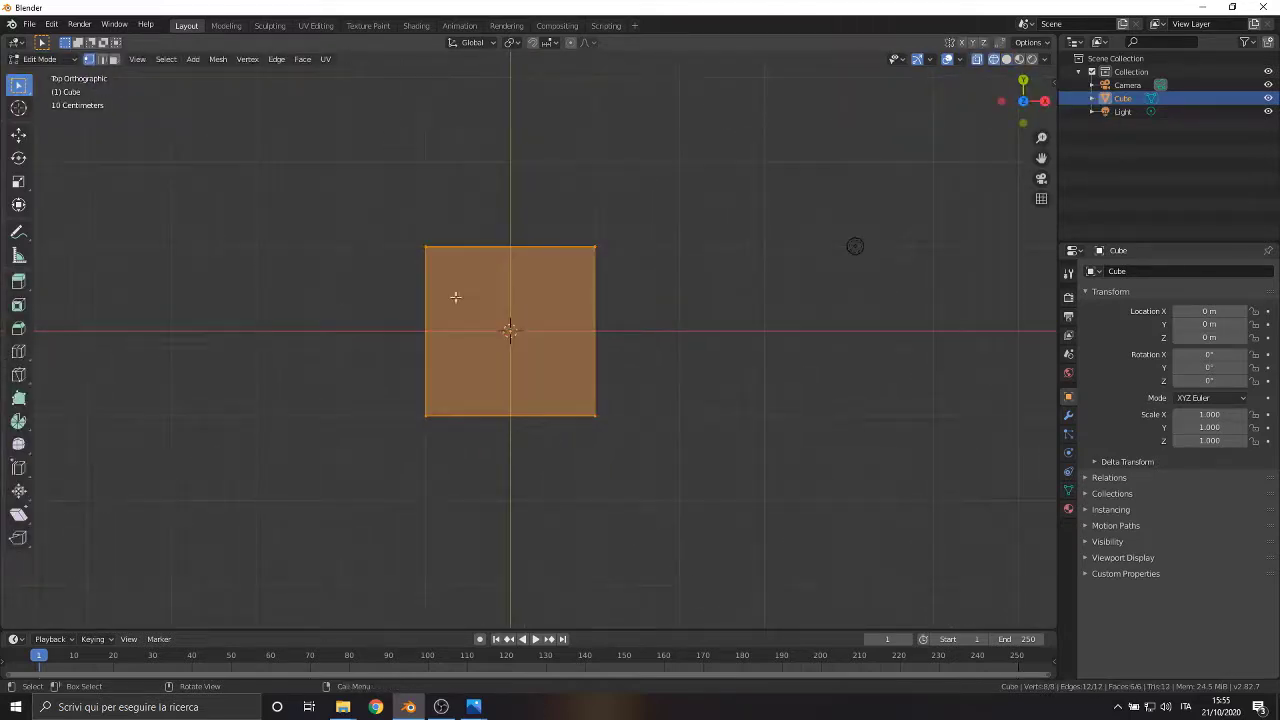
Select all of the cube's vertices and scale them along X to about 2.5 times their width
drag(18, 85, 37, 91)
middle_drag(412, 328, 470, 228)
drag(343, 120, 688, 286)
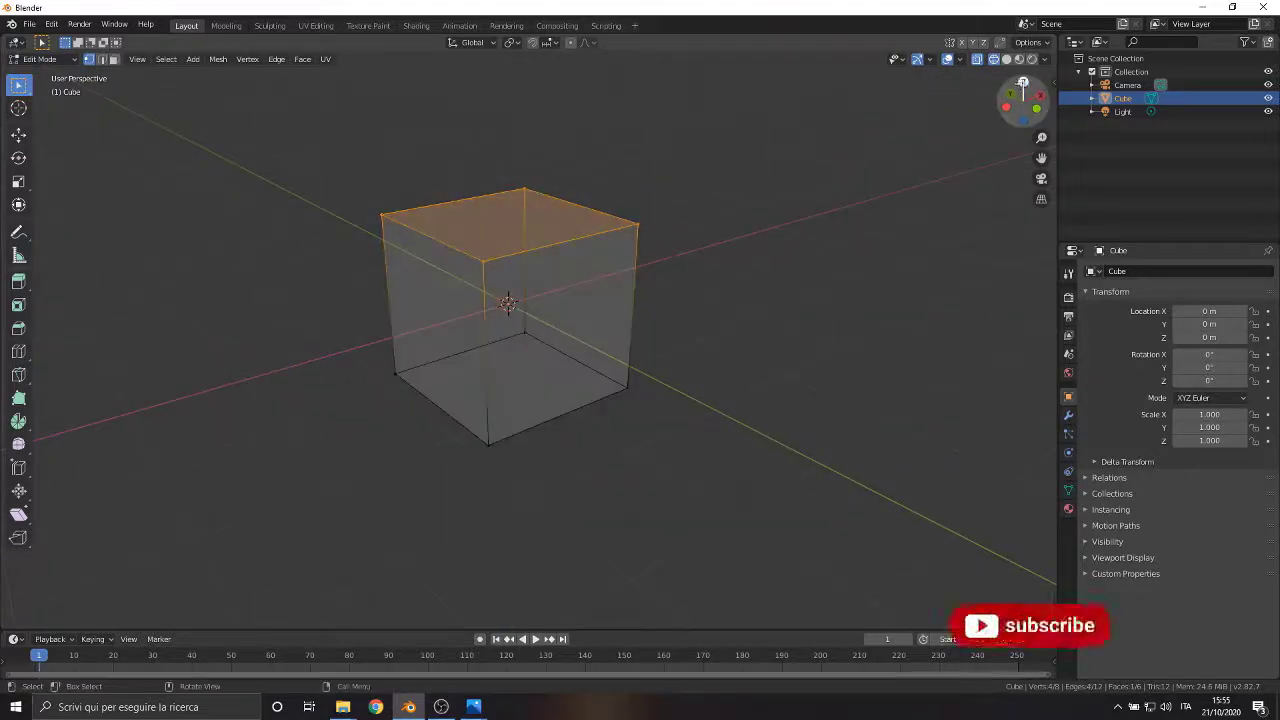
key(KP_7)
drag(563, 205, 636, 500)
drag(305, 155, 650, 470)
click(19, 181)
drag(566, 331, 645, 335)
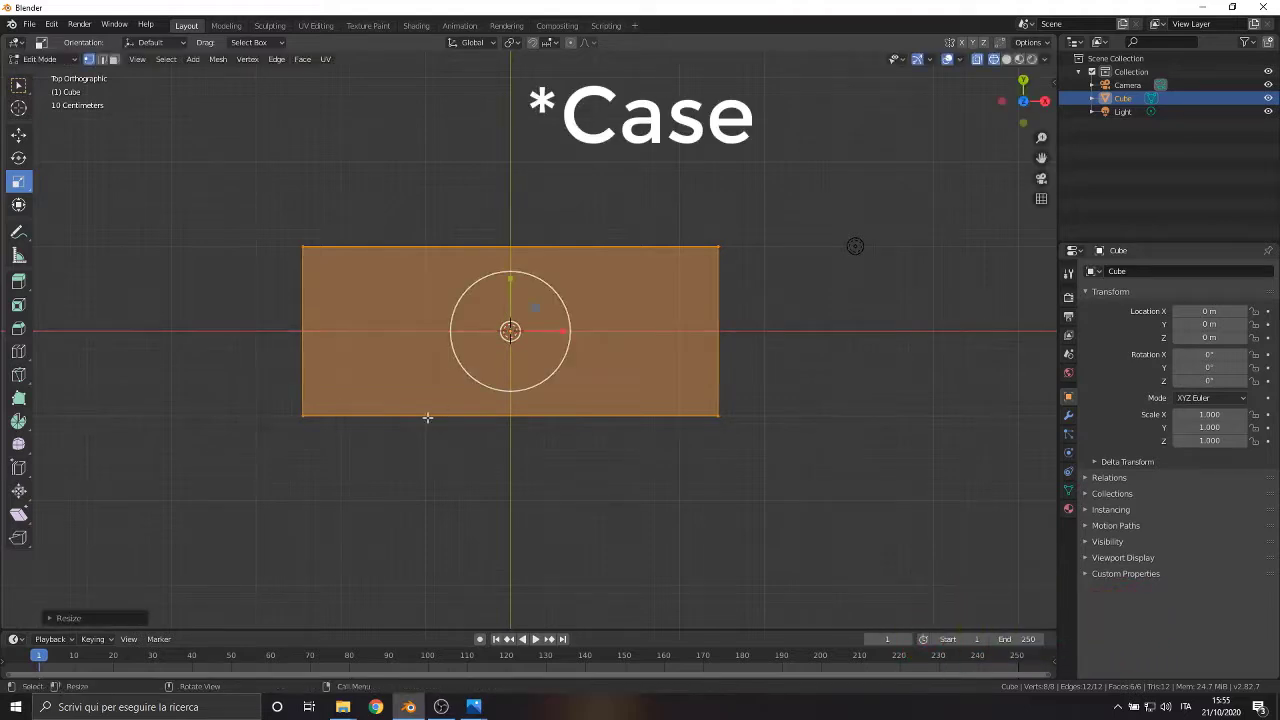
Flatten the whole box along Z to about half its height
middle_drag(427, 417, 429, 314)
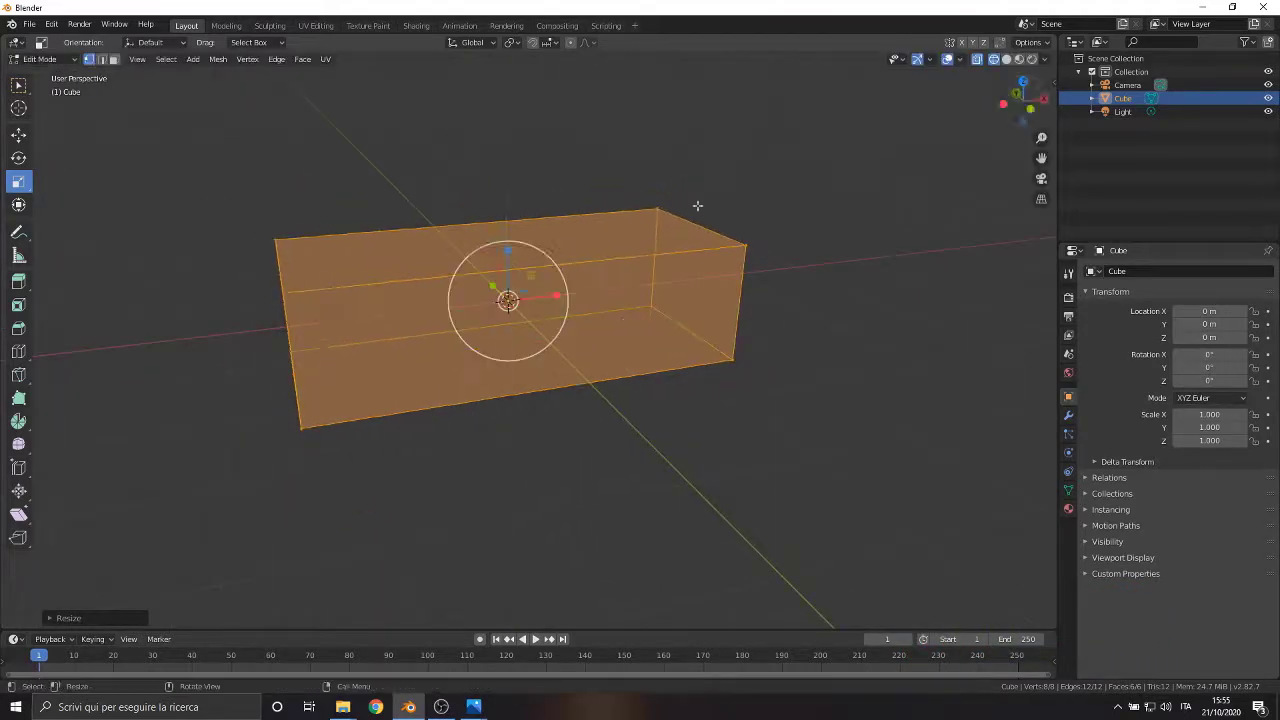
click(1016, 96)
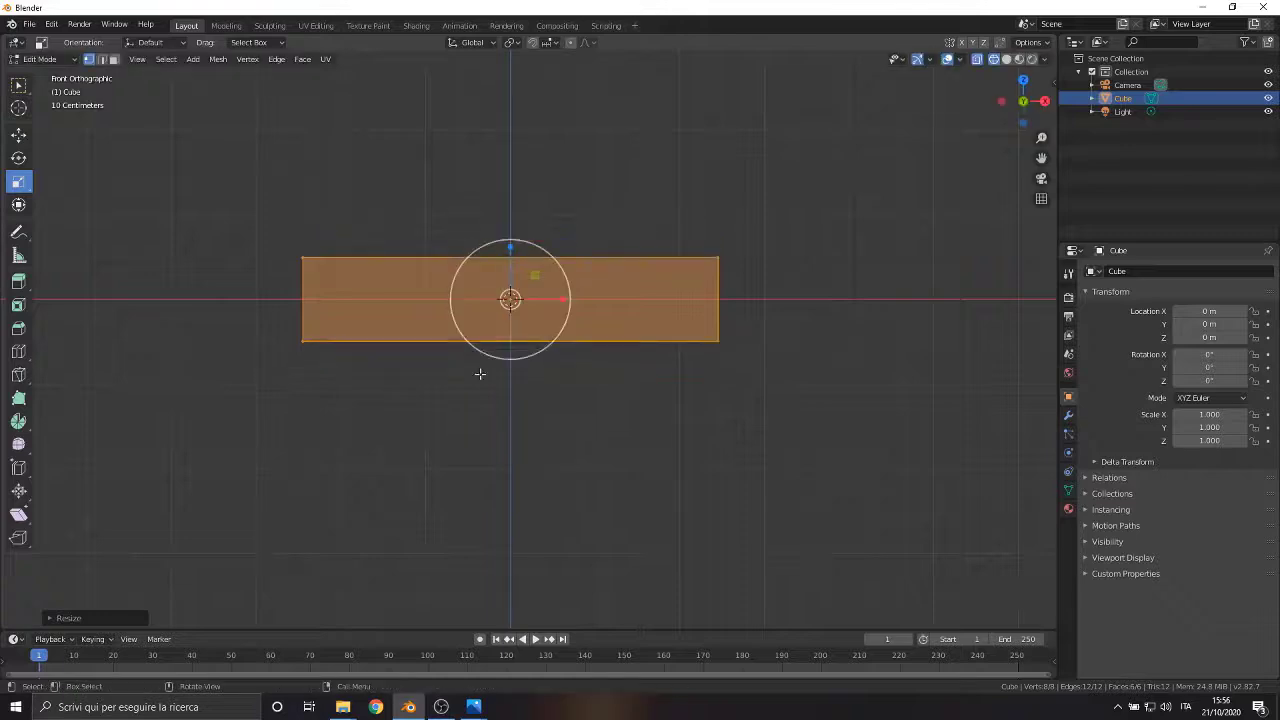
middle_drag(512, 245, 581, 277)
middle_drag(564, 337, 429, 420)
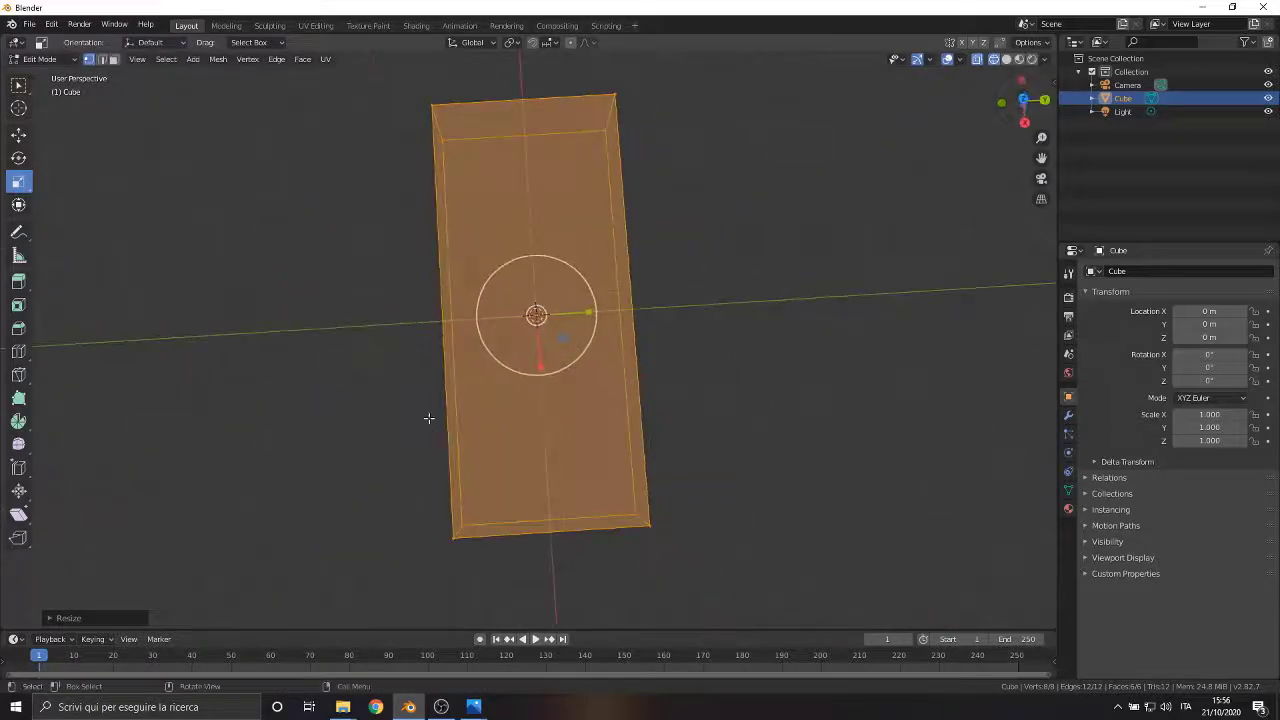
Fine-tune the box's proportions by slightly reducing its length along X and its height along Z
click(1023, 101)
drag(562, 331, 558, 331)
middle_drag(538, 321, 494, 205)
drag(517, 244, 518, 250)
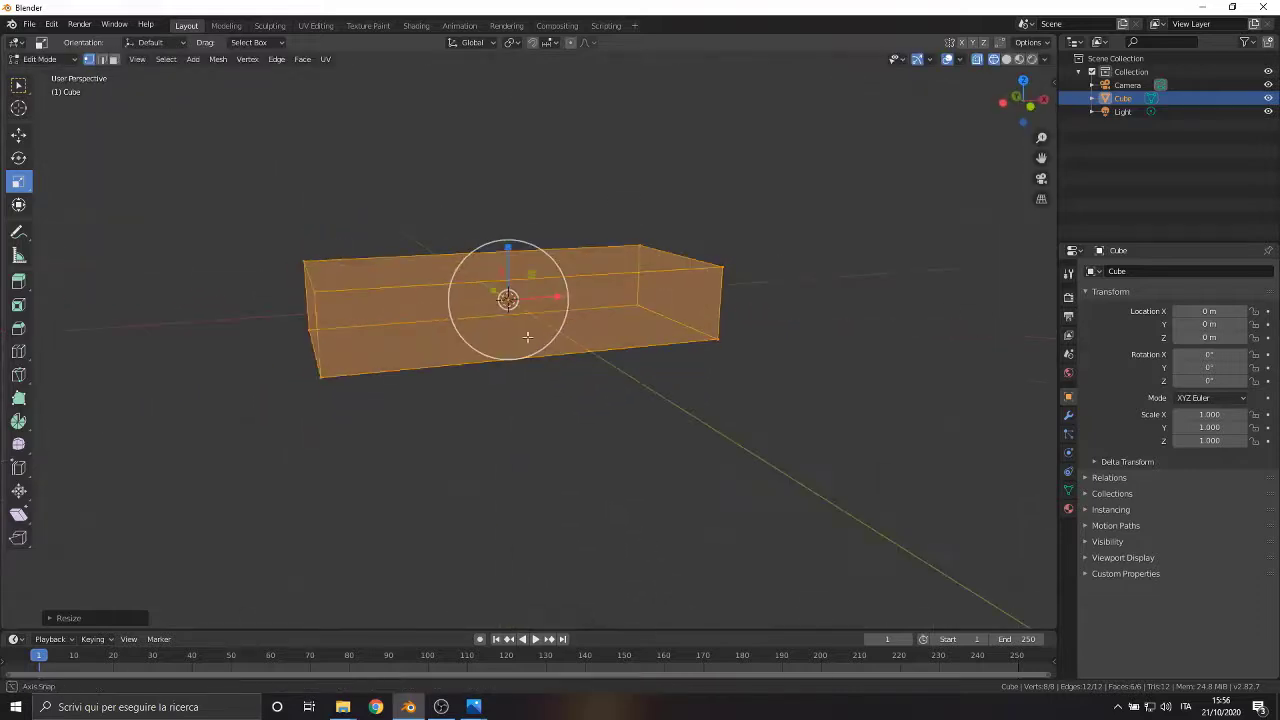
middle_drag(505, 300, 391, 317)
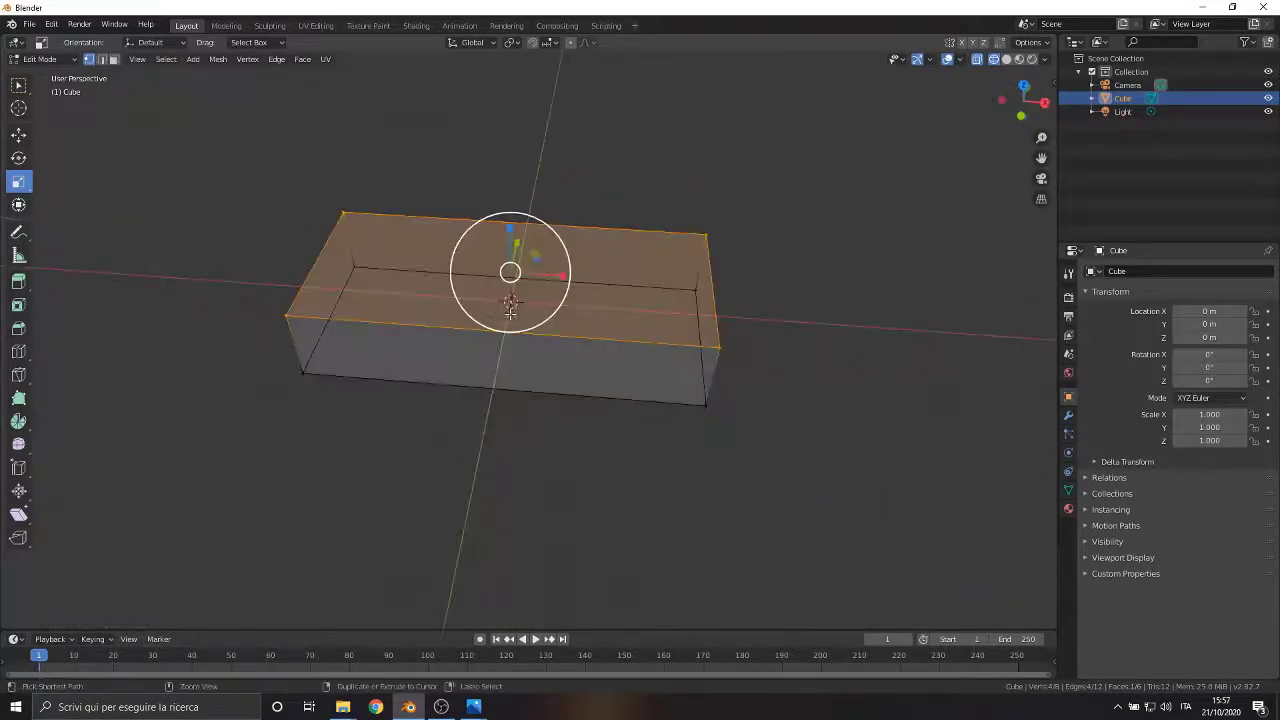
Add two evenly spaced loop cuts across the box's length without sliding them
key(ctrl+r)
scroll(510, 313, up, 1)
click(510, 313)
right_click(510, 313)
Scale the two loop cuts apart along X by about 2.8, close to the box's short ends
drag(563, 303, 660, 309)
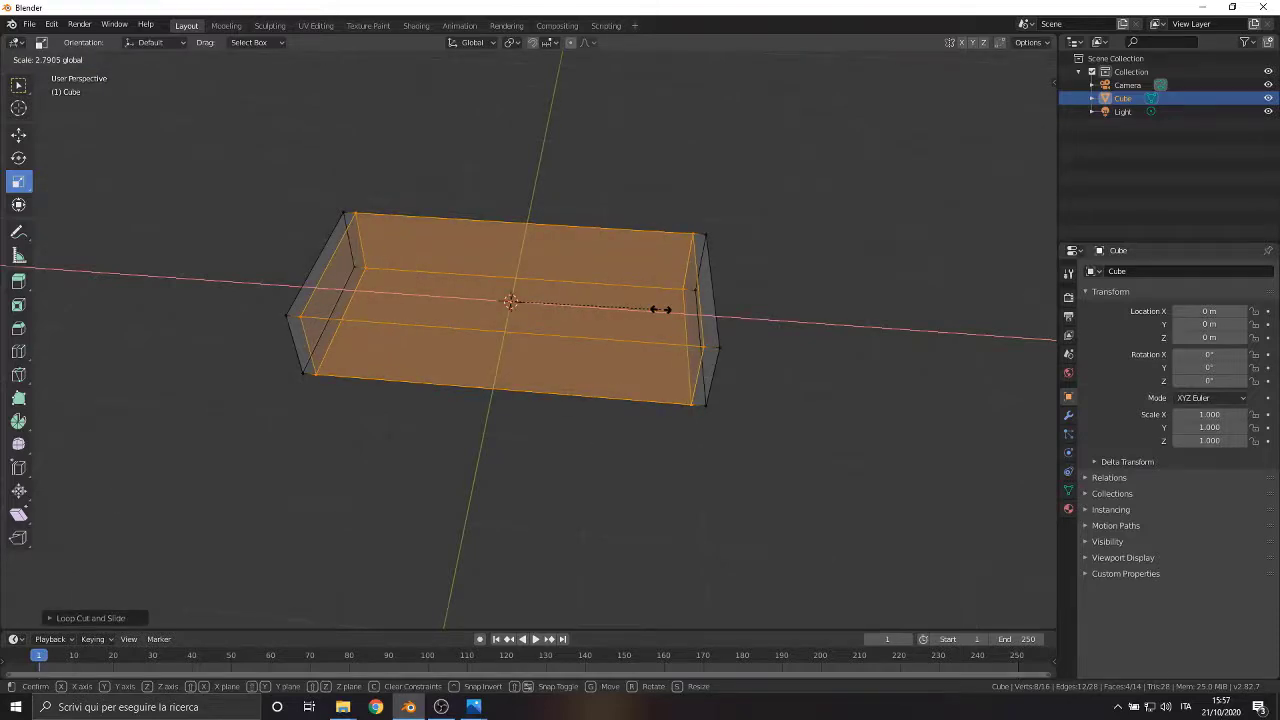
right_click(660, 309)
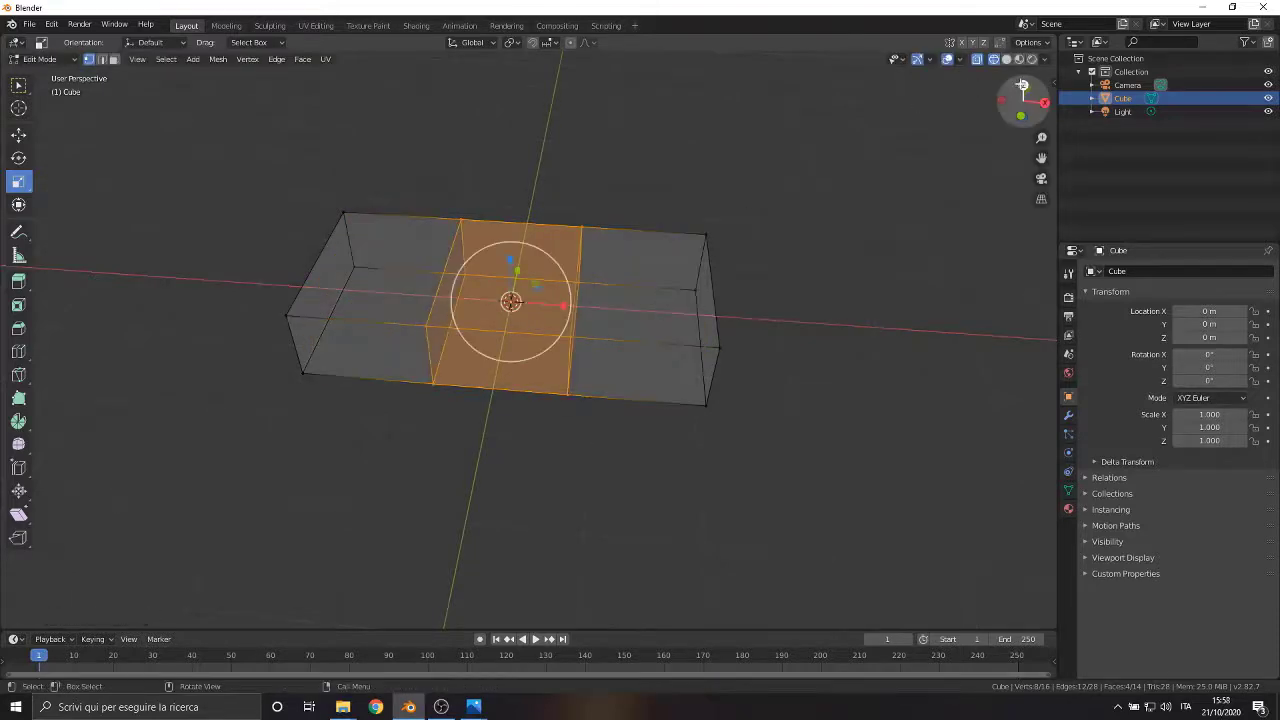
key(KP_7)
key(s)
key(x)
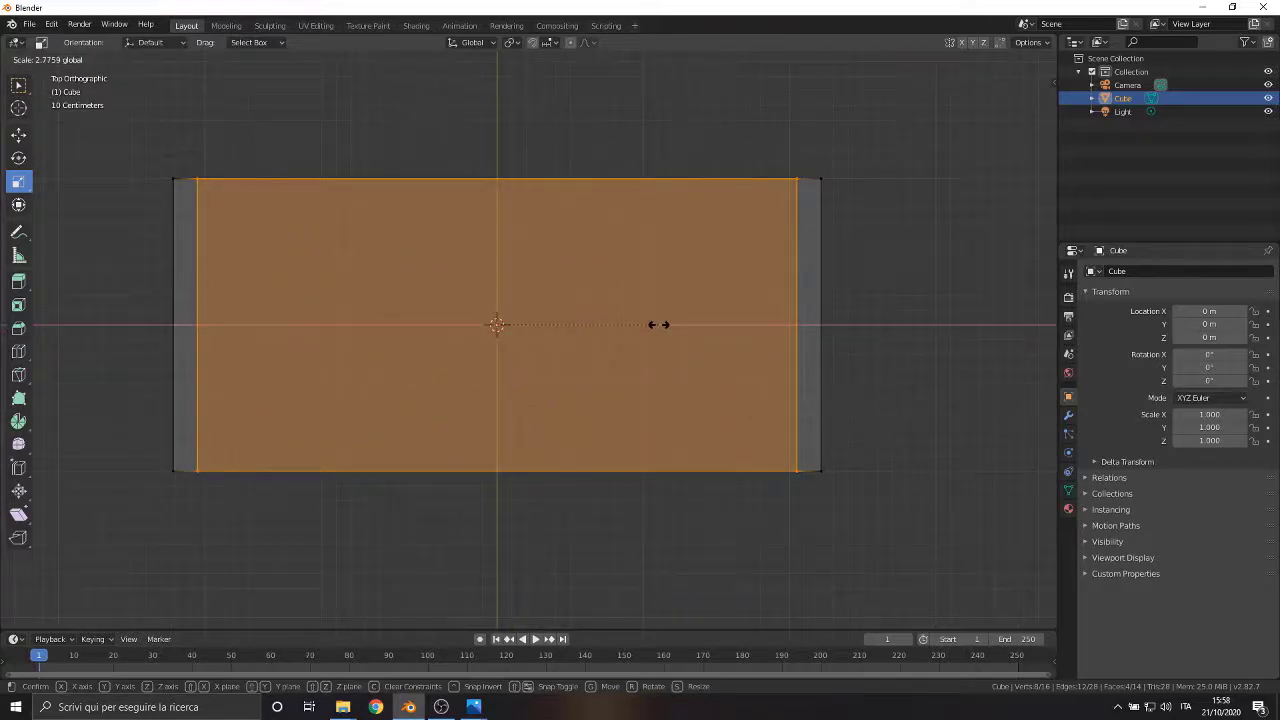
click(660, 324)
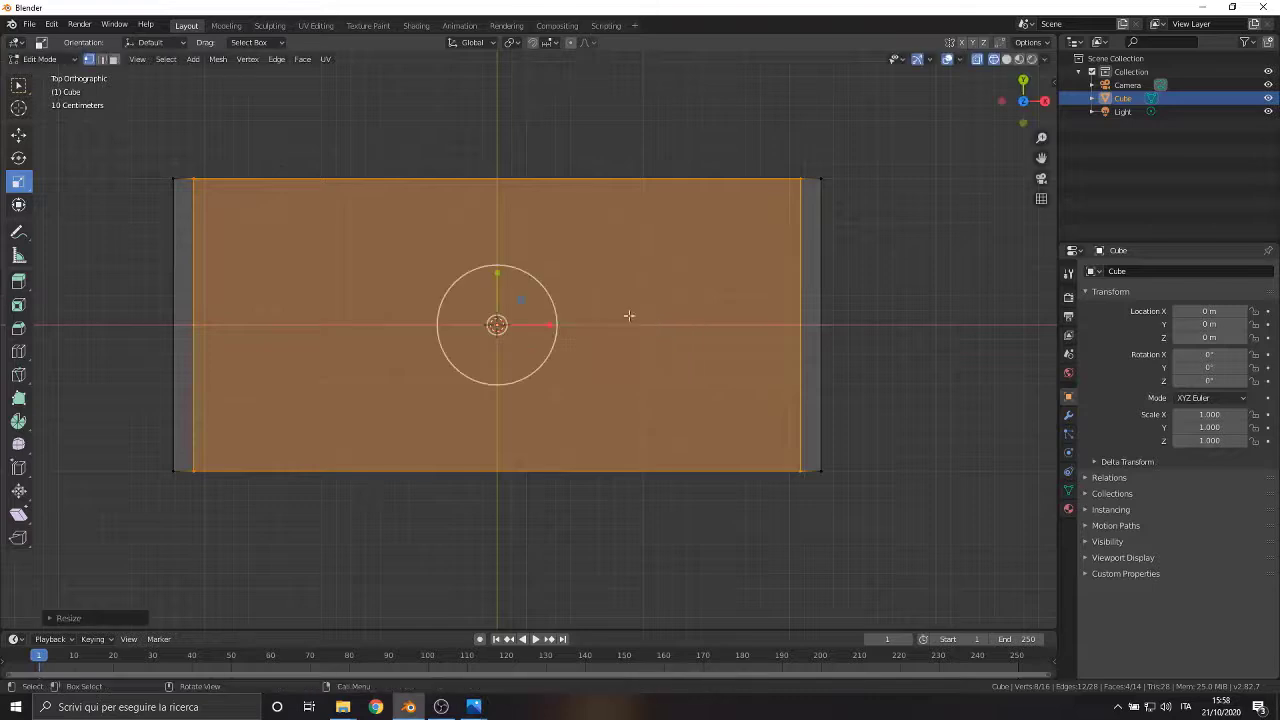
Add two lengthwise loop cuts and scale them apart along Y by about 2.6, close to the long sides
key(ctrl+r)
scroll(792, 338, up, 1)
click(791, 337)
right_click(787, 333)
drag(497, 271, 477, 184)
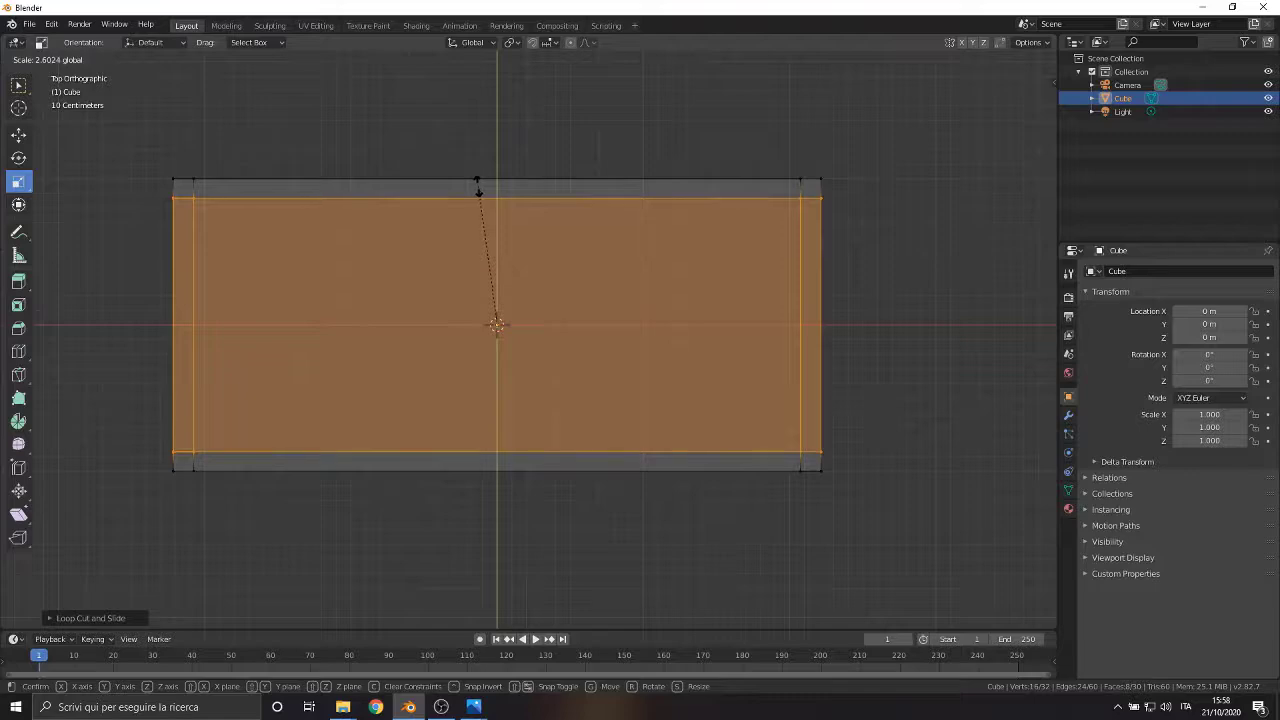
click(477, 188)
middle_drag(477, 188, 660, 245)
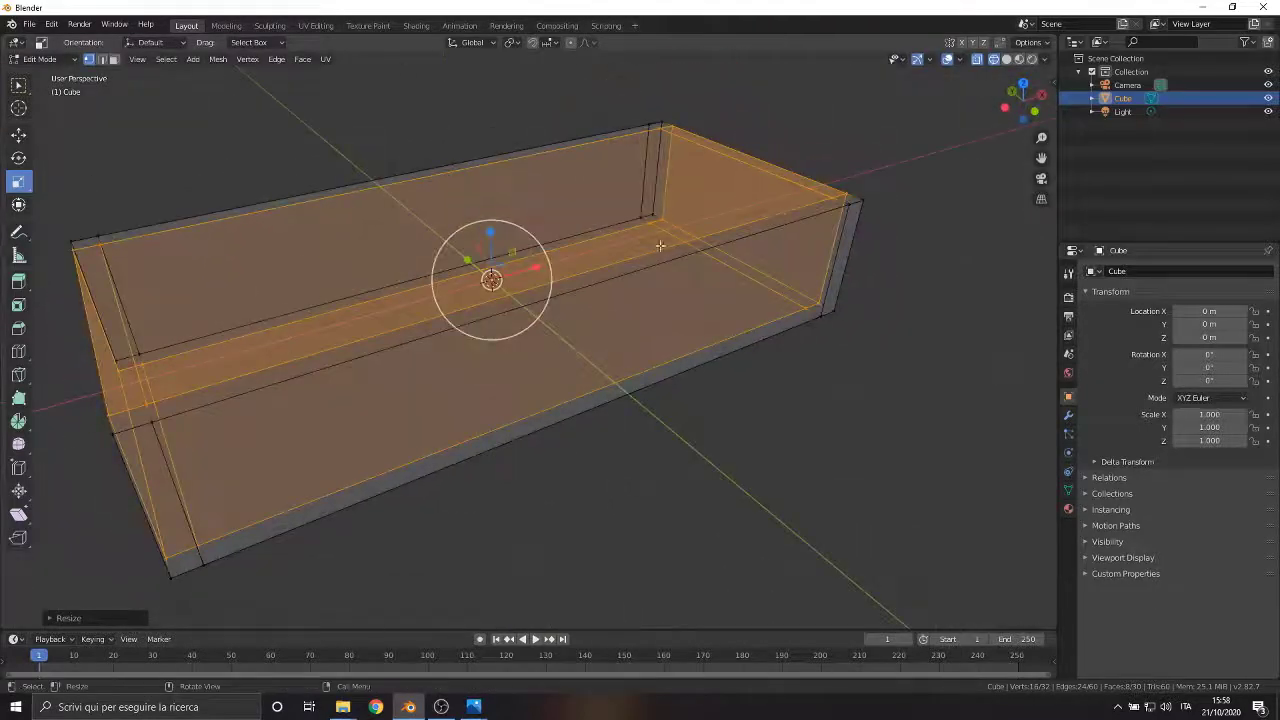
Select the large inner face on top of the box and extrude it in place
click(114, 59)
click(442, 240)
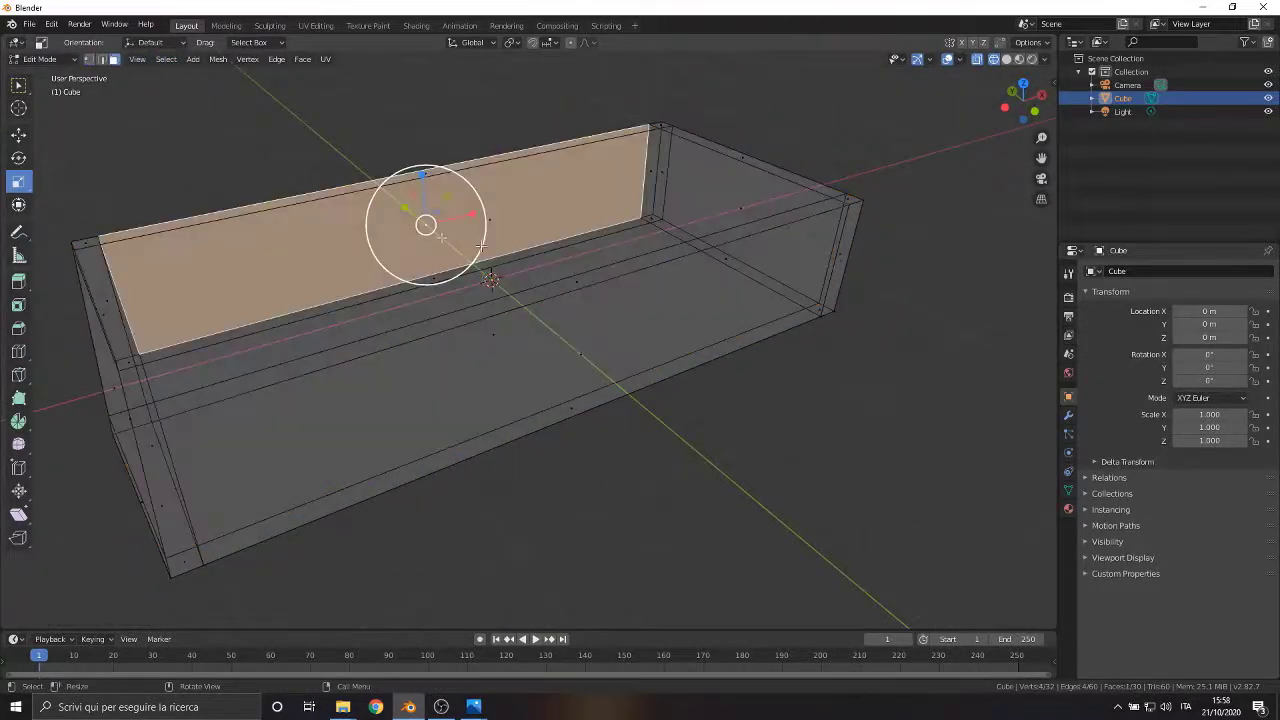
click(503, 266)
middle_drag(503, 266, 389, 225)
click(494, 277)
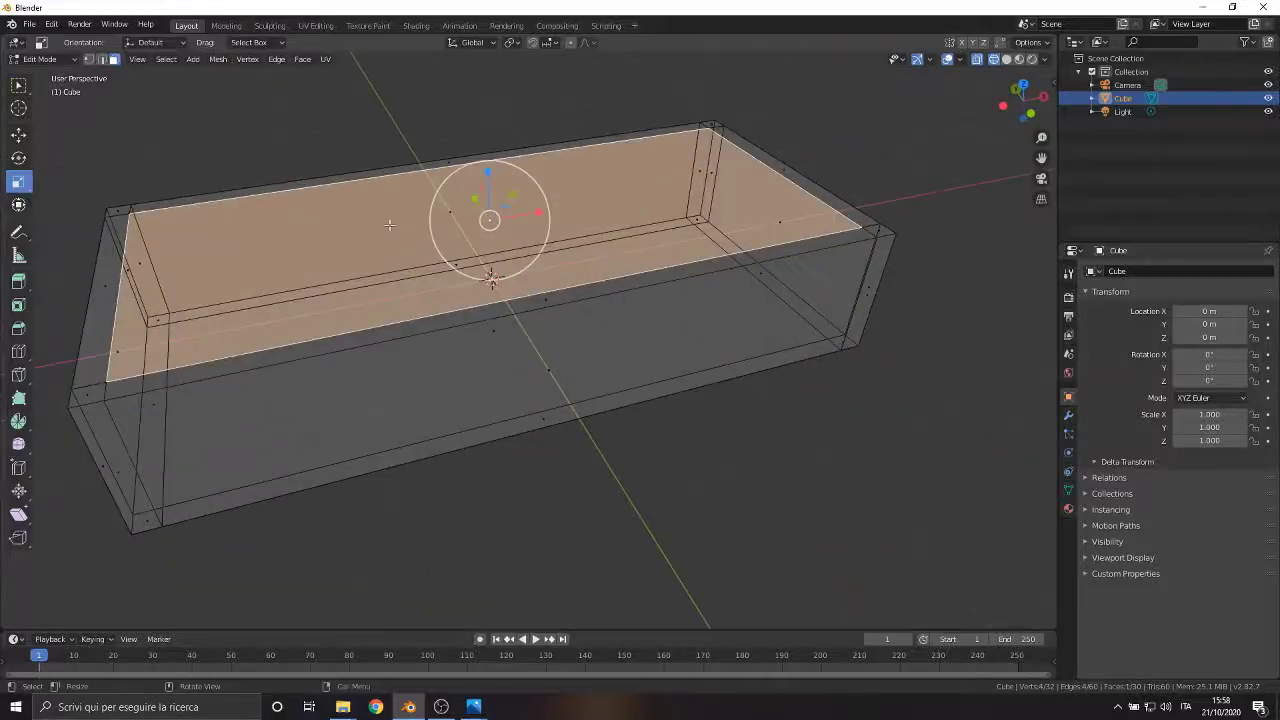
click(87, 60)
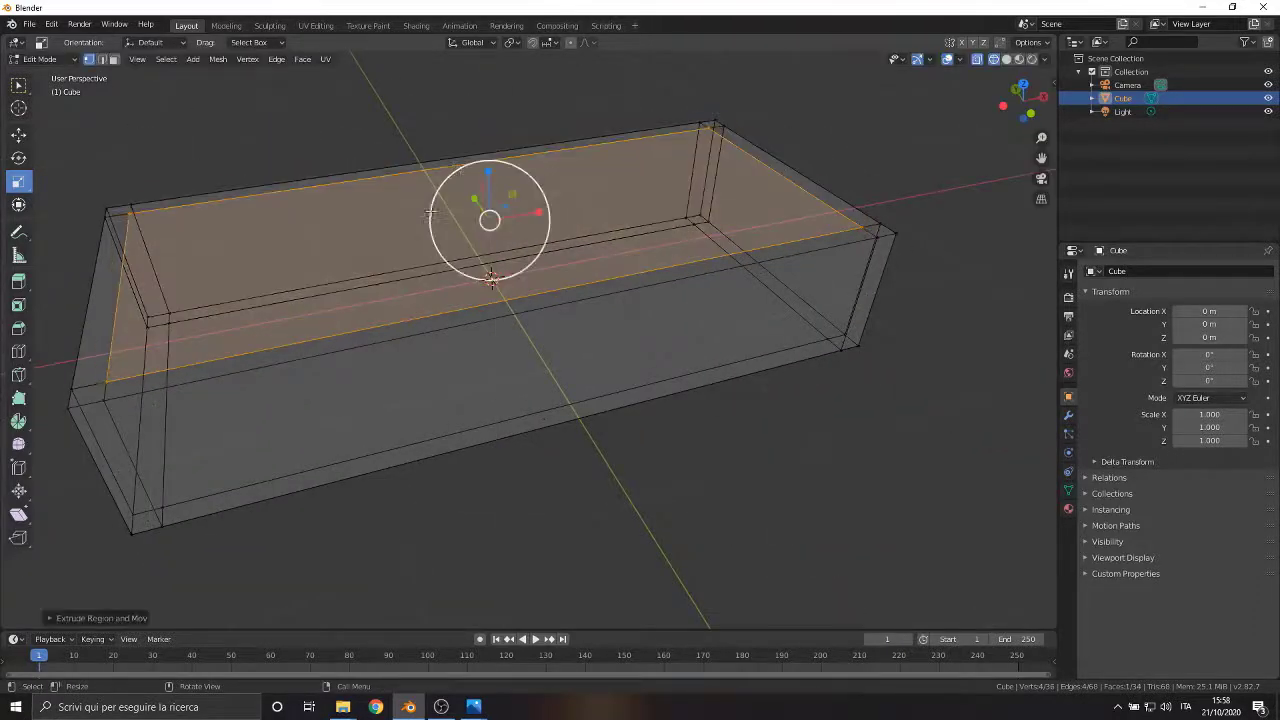
Lower the extruded face along Z until it forms a thin floor just above the box's underside
click(18, 134)
drag(488, 170, 489, 276)
key(KP_1)
scroll(464, 250, up, 3)
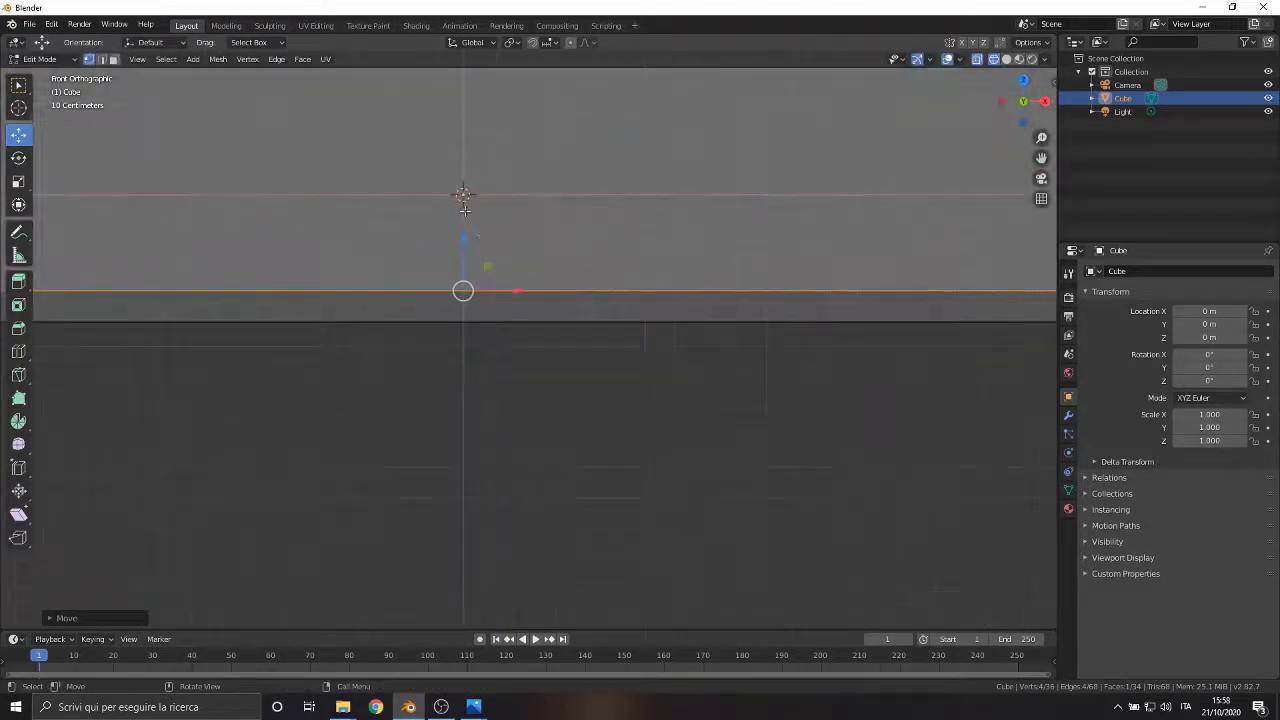
scroll(464, 250, down, 3)
key(g)
key(z)
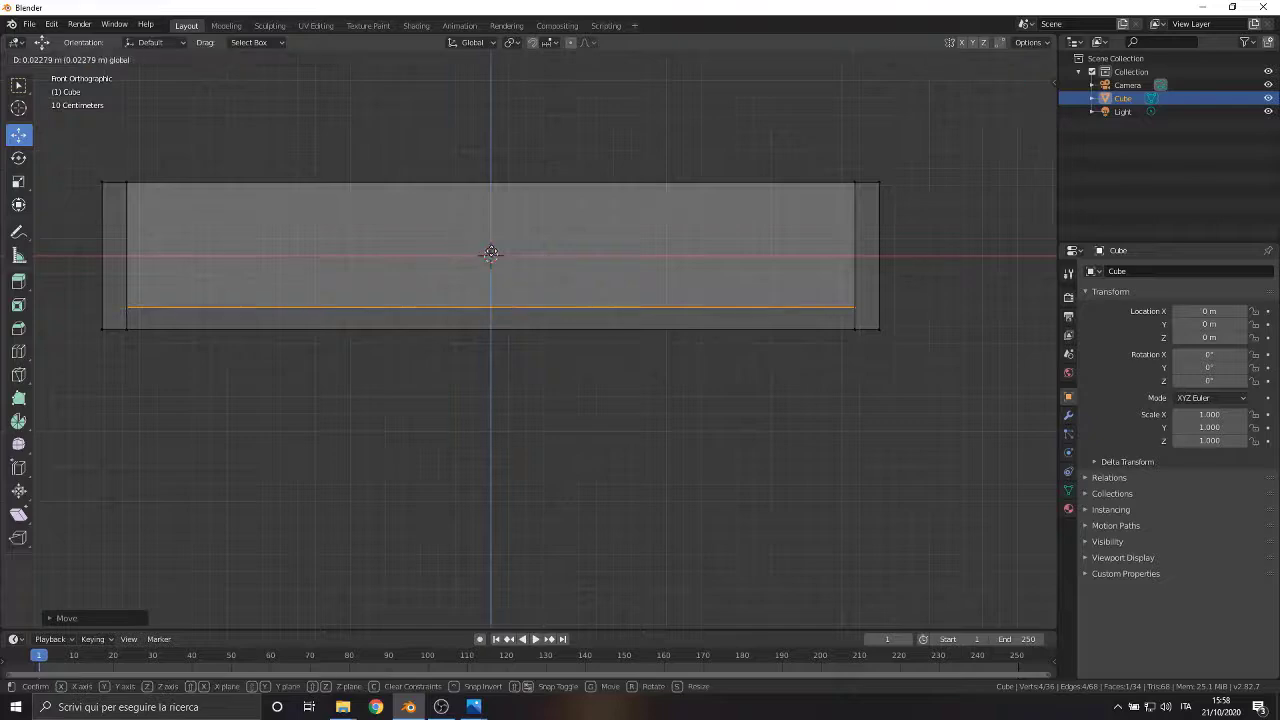
click(491, 252)
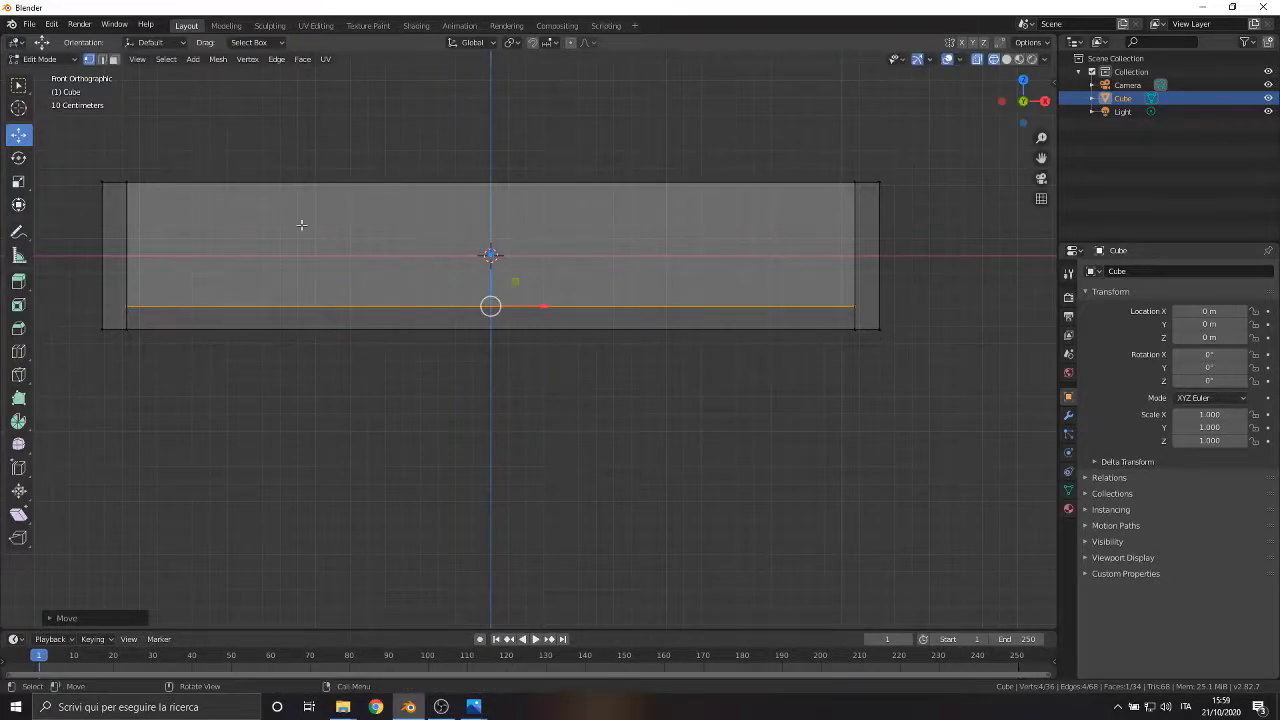
Show the hollow case in solid shading and check it in Object Mode before returning to Edit Mode
mouse_move(303, 223)
middle_down()
mouse_move(291, 326)
mouse_move(445, 288)
mouse_move(330, 294)
middle_up()
key(z)
click(383, 329)
scroll(374, 326, down, 3)
click(54, 60)
click(58, 76)
middle_drag(82, 360, 320, 325)
scroll(320, 325, up, 2)
click(40, 60)
click(36, 91)
scroll(740, 386, up, 1)
scroll(740, 386, down, 1)
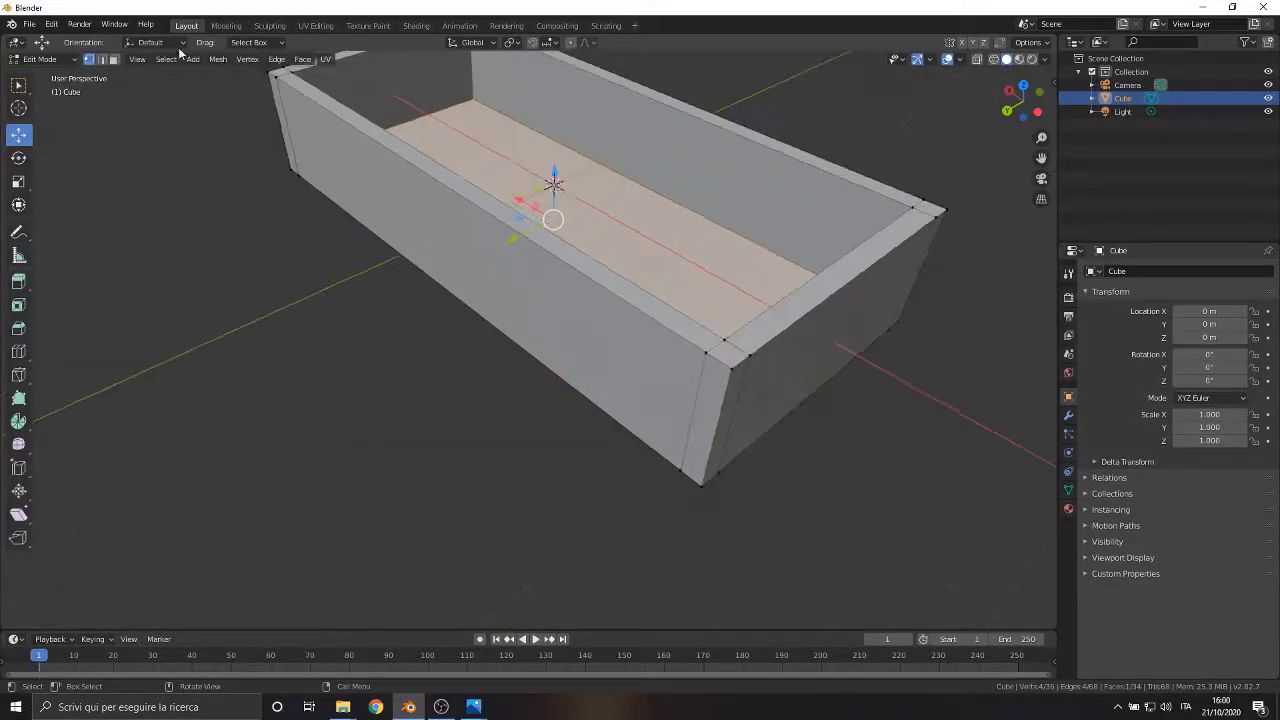
Select the outer edges around all four sides of the case's top rim
click(101, 59)
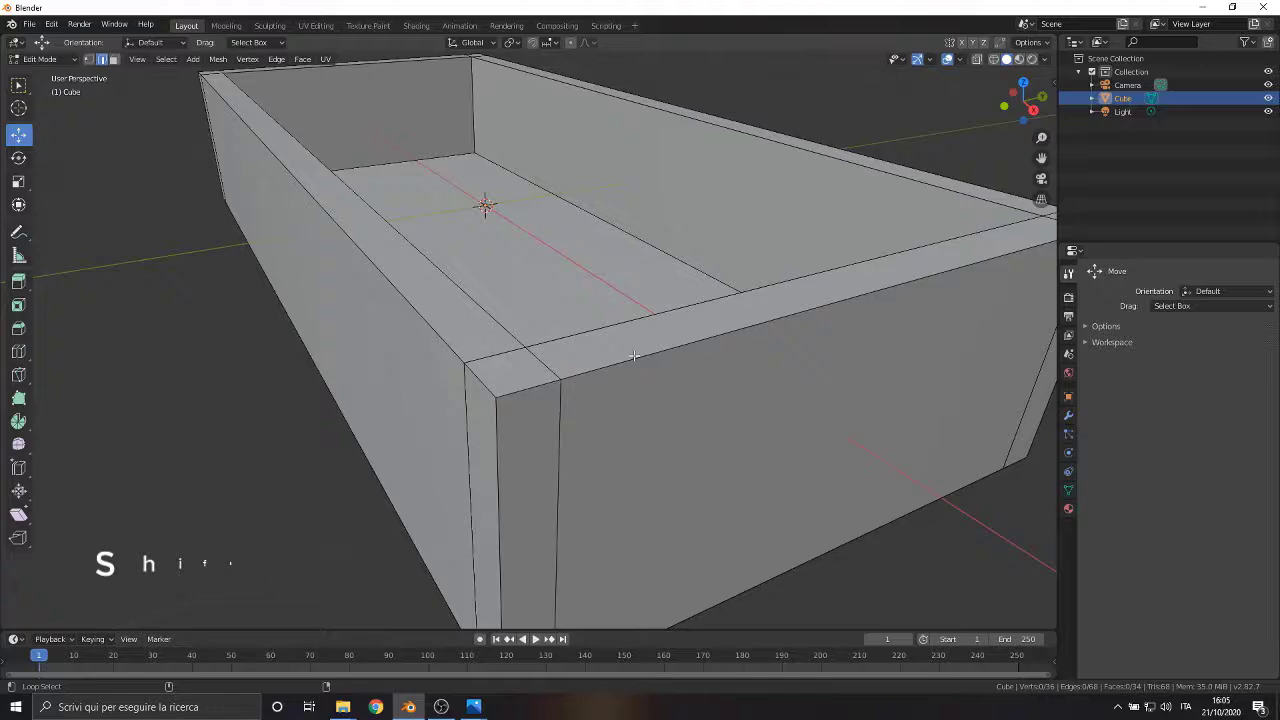
alt+shift+click(634, 355)
alt+shift+click(410, 303)
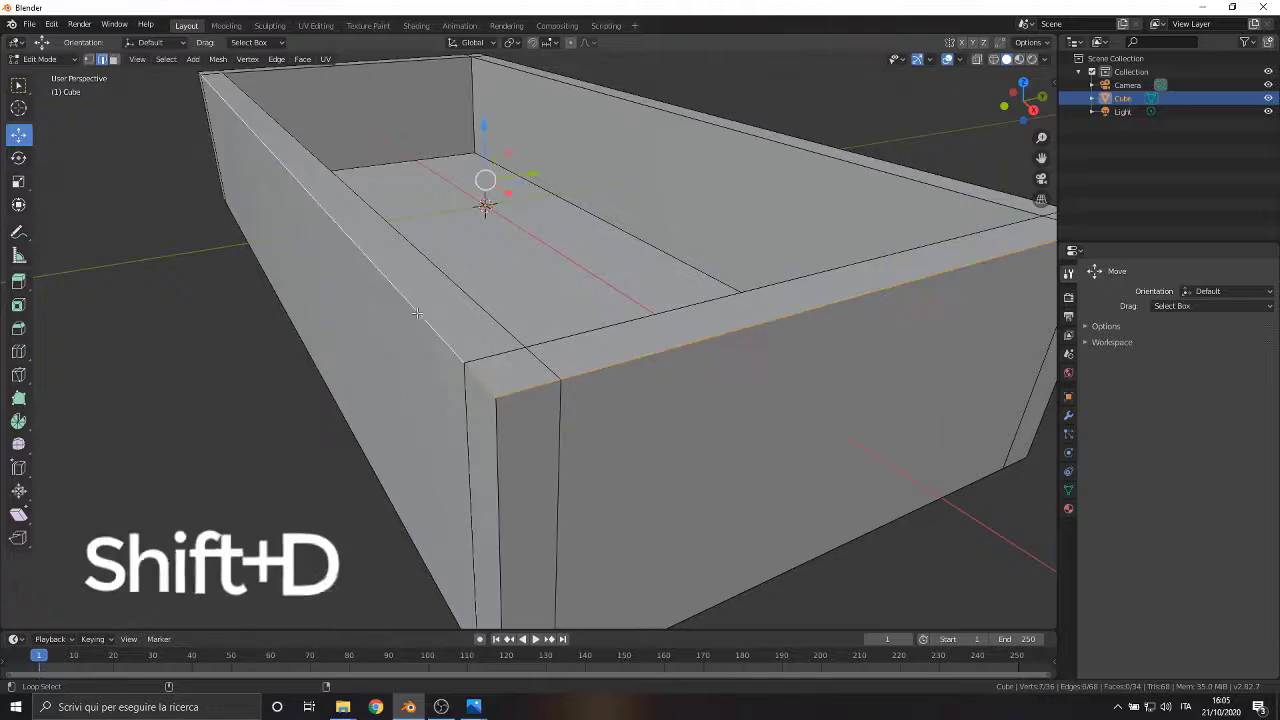
alt+shift+click(849, 149)
middle_drag(849, 149, 1012, 165)
scroll(530, 340, down, 2)
shift+middle_drag(180, 430, 425, 347)
alt+shift+click(425, 347)
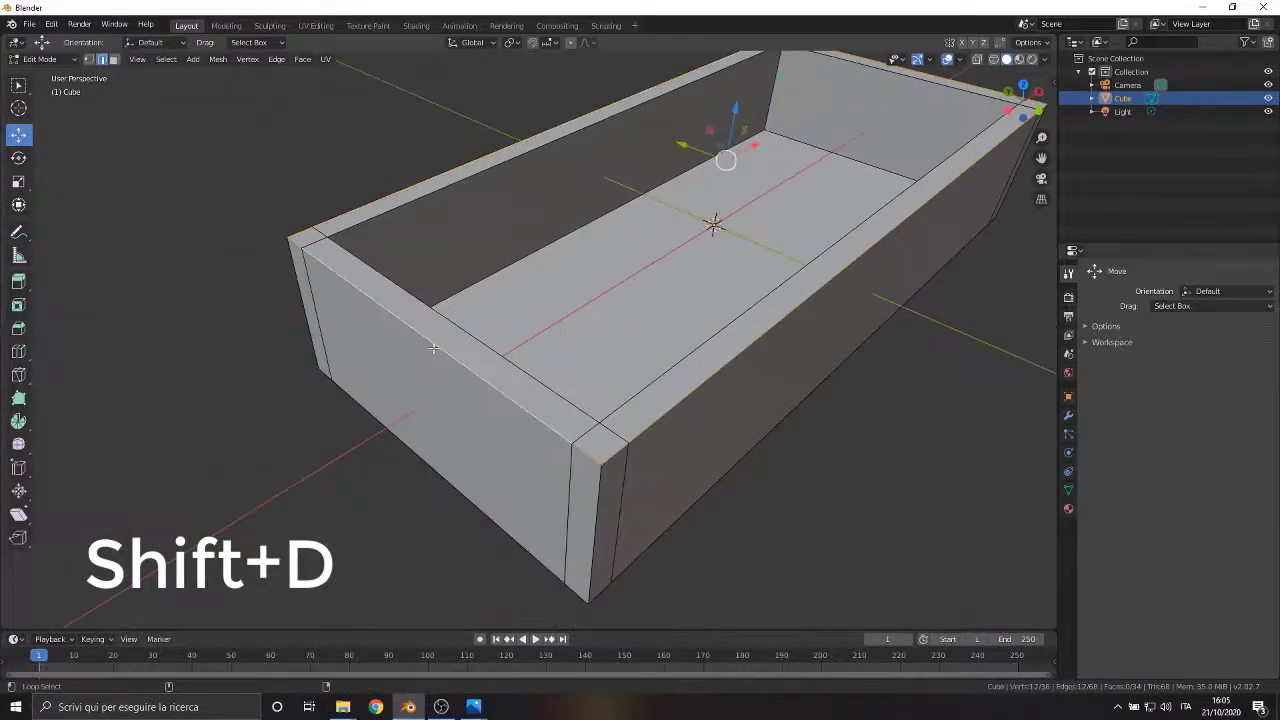
Duplicate the selected rim edges and separate the copy into its own object
right_click(453, 397)
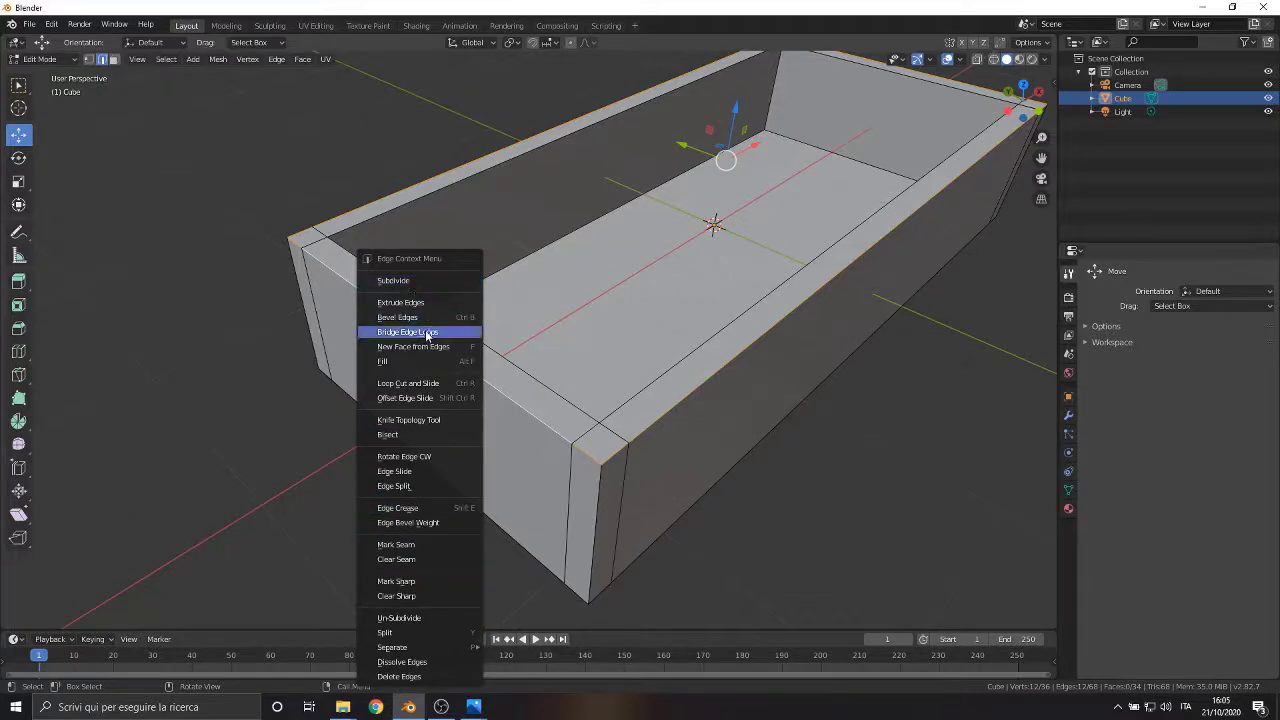
mouse_move(424, 648)
click(510, 614)
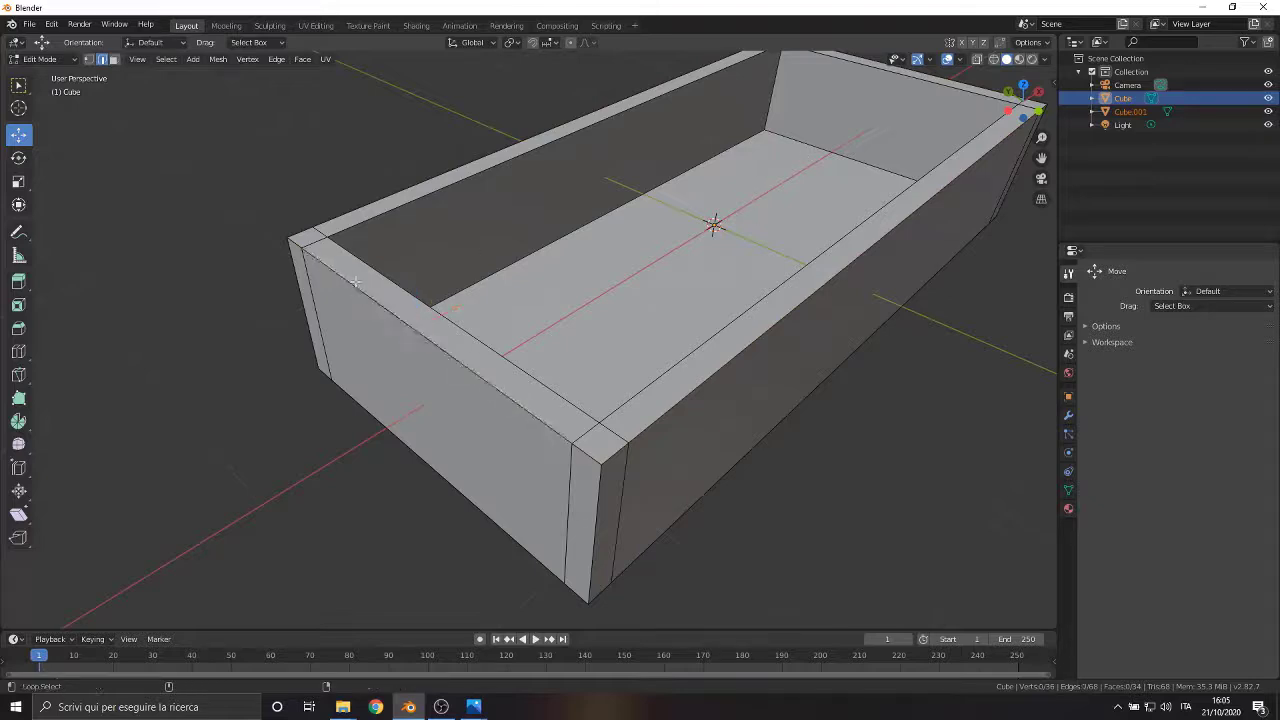
Select the case's outer and inner top rim edges together with the outer edges of its underside
alt+click(355, 284)
alt+shift+click(763, 337)
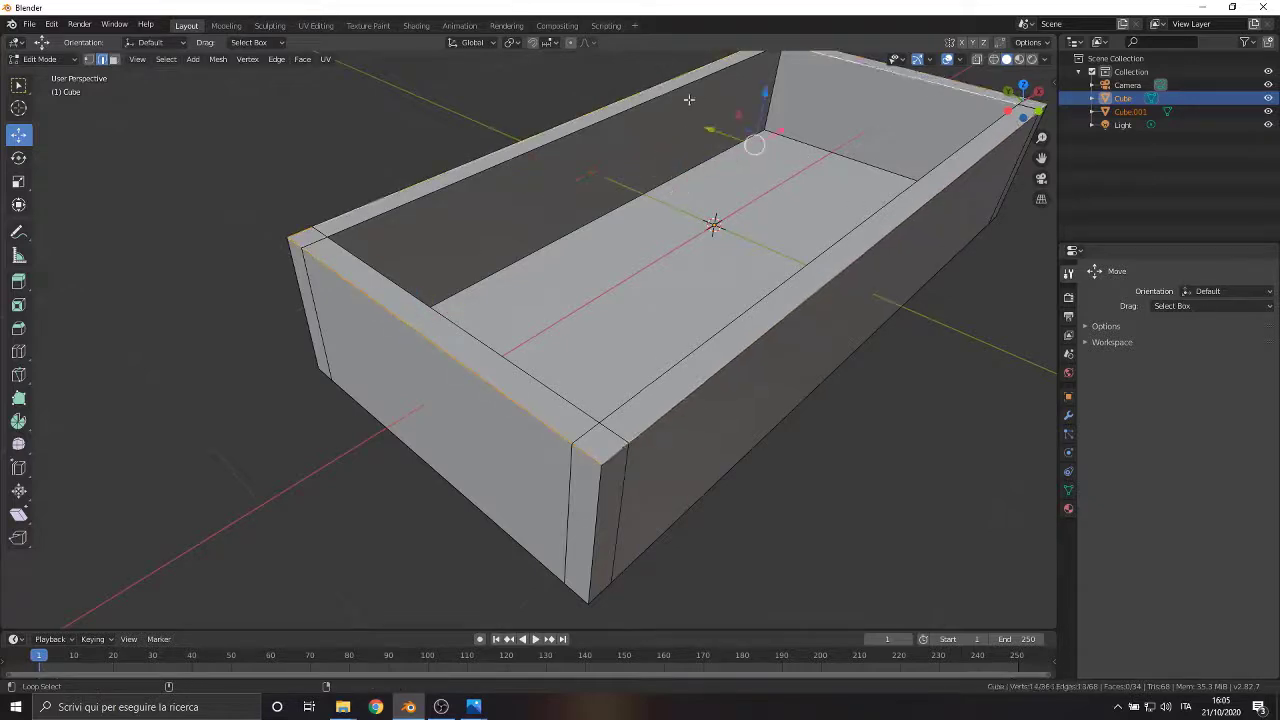
alt+shift+click(642, 115)
alt+shift+click(456, 330)
alt+shift+click(644, 376)
alt+shift+click(651, 529)
alt+shift+click(448, 484)
middle_drag(342, 464, 253, 475)
middle_drag(93, 539, 466, 483)
middle_drag(959, 450, 663, 414)
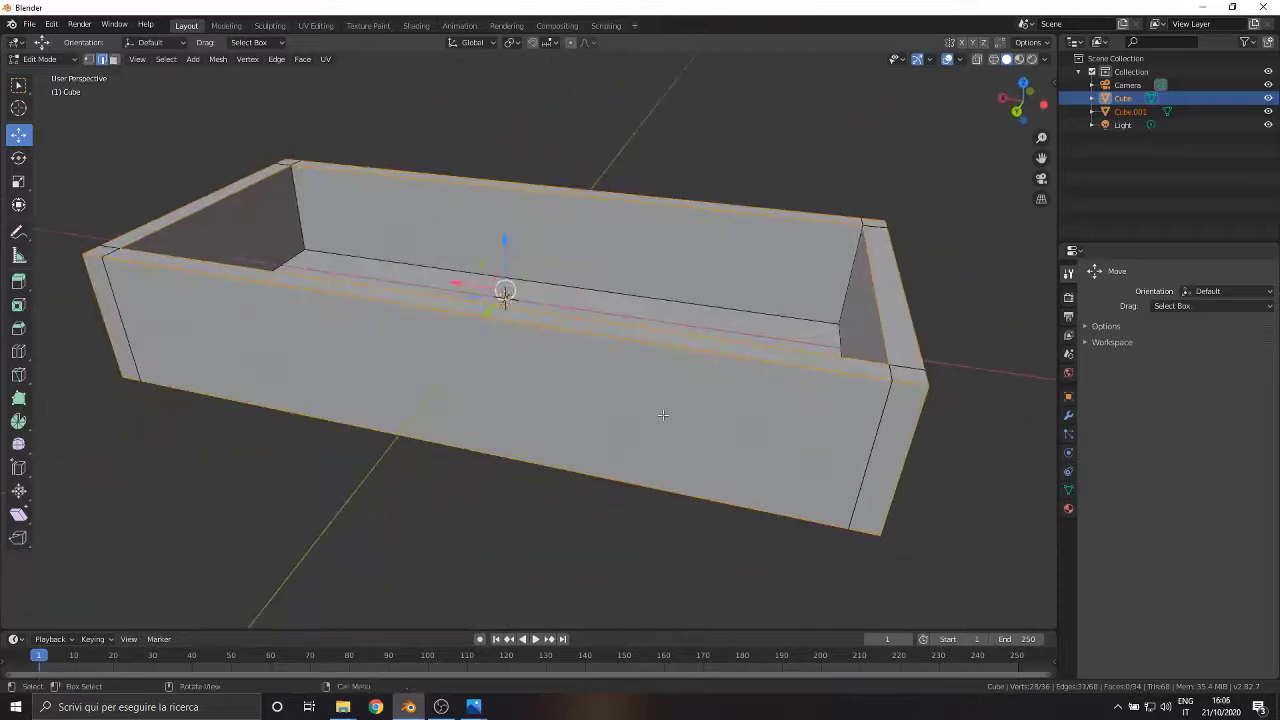
Bevel the selected case edges by a very small amount with one segment
click(18, 329)
scroll(484, 200, up, 2)
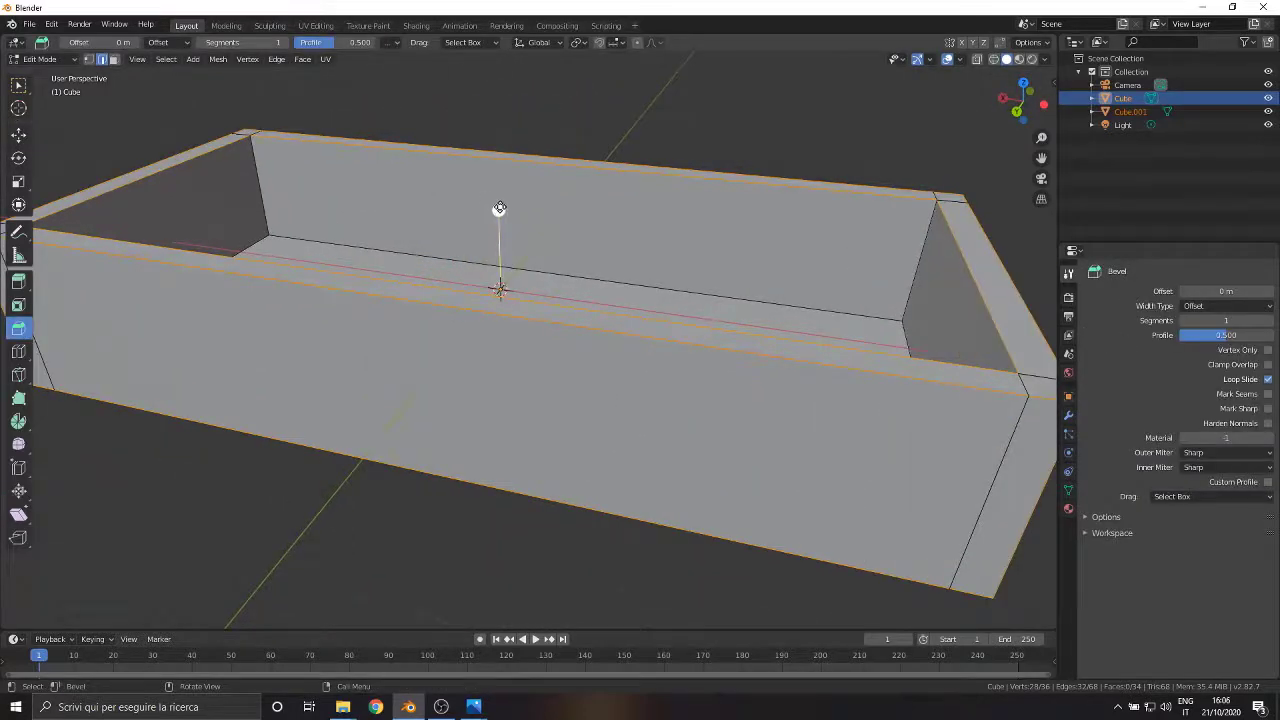
drag(499, 208, 496, 202)
scroll(496, 203, down, 1)
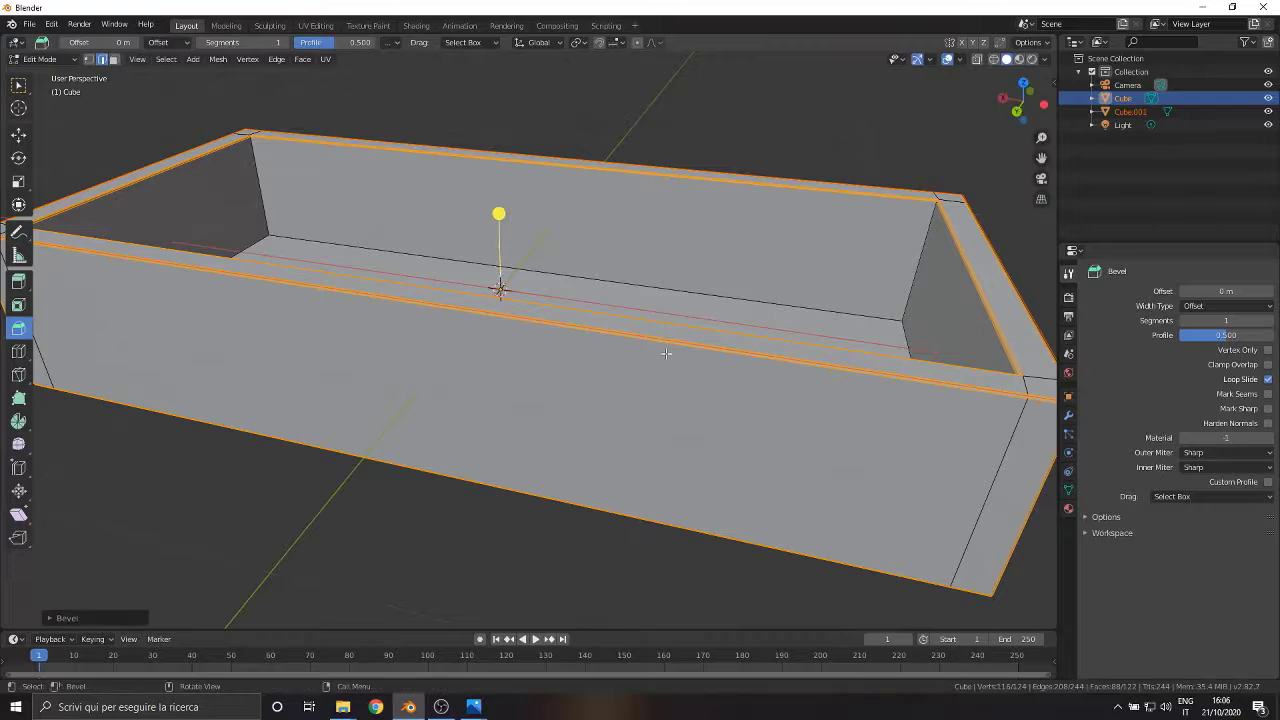
middle_drag(667, 354, 793, 441)
middle_drag(428, 195, 601, 304)
Examine the bevelled corners of the case in vertex selection mode with the separated rim object hidden
click(19, 87)
click(19, 135)
middle_drag(346, 290, 388, 338)
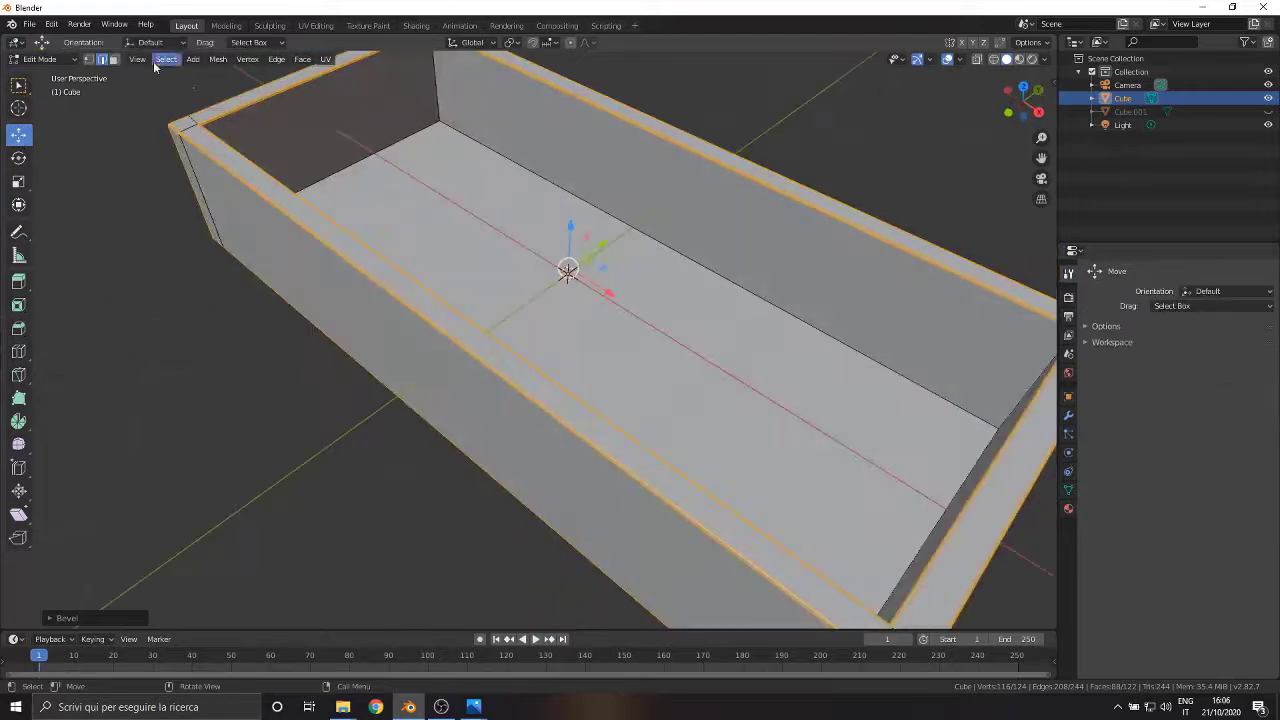
click(89, 59)
click(190, 127)
middle_drag(250, 205, 326, 212)
Return to Object Mode, hide the case and show only the separated rim object as the active one
click(46, 59)
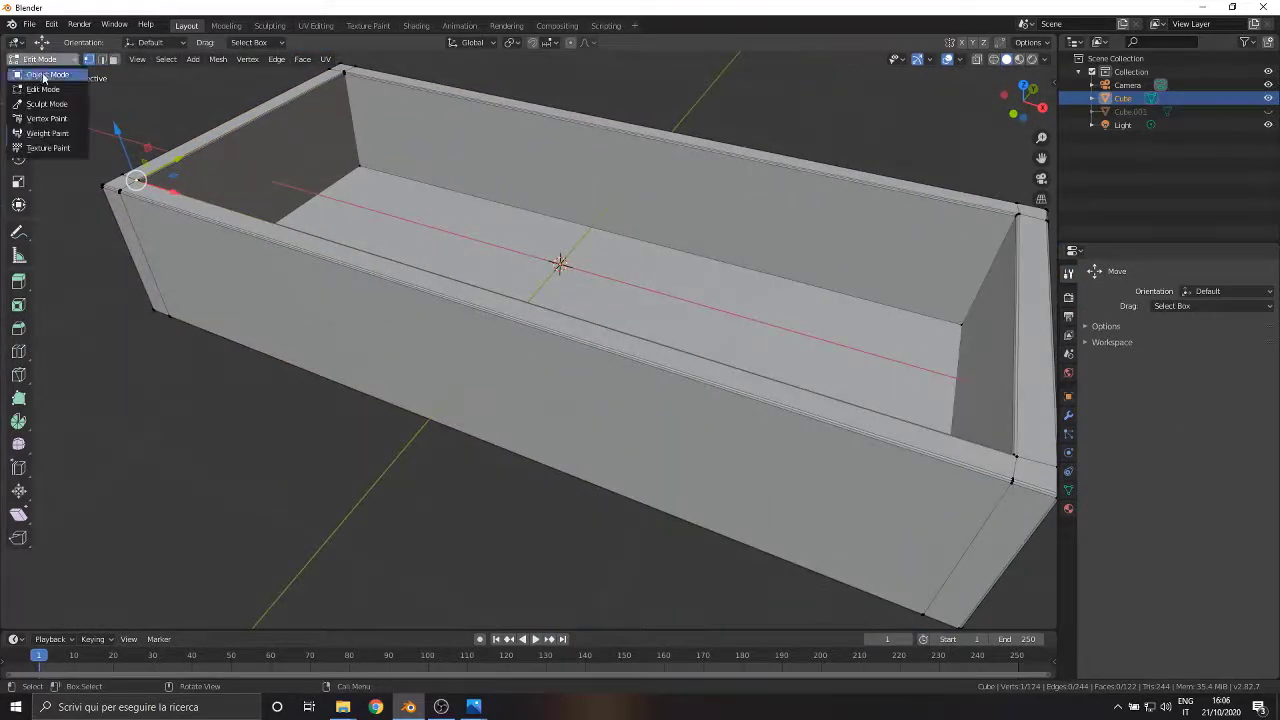
click(42, 74)
click(1130, 112)
click(1268, 112)
click(1268, 98)
click(475, 307)
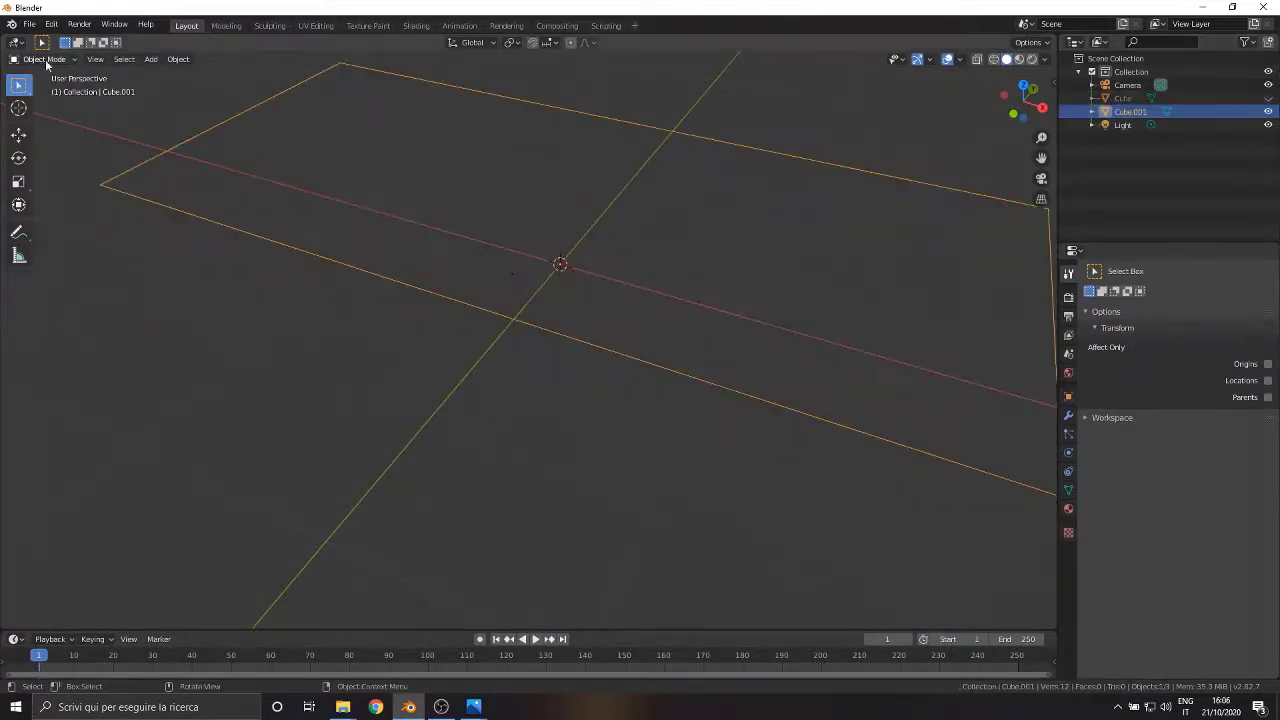
In Edit Mode, dissolve the eight surplus vertices beside the rim outline's corners so that only one vertex remains at each corner
click(46, 61)
click(36, 90)
scroll(223, 209, down, 3)
shift+middle_drag(223, 209, 272, 262)
middle_drag(291, 177, 419, 145)
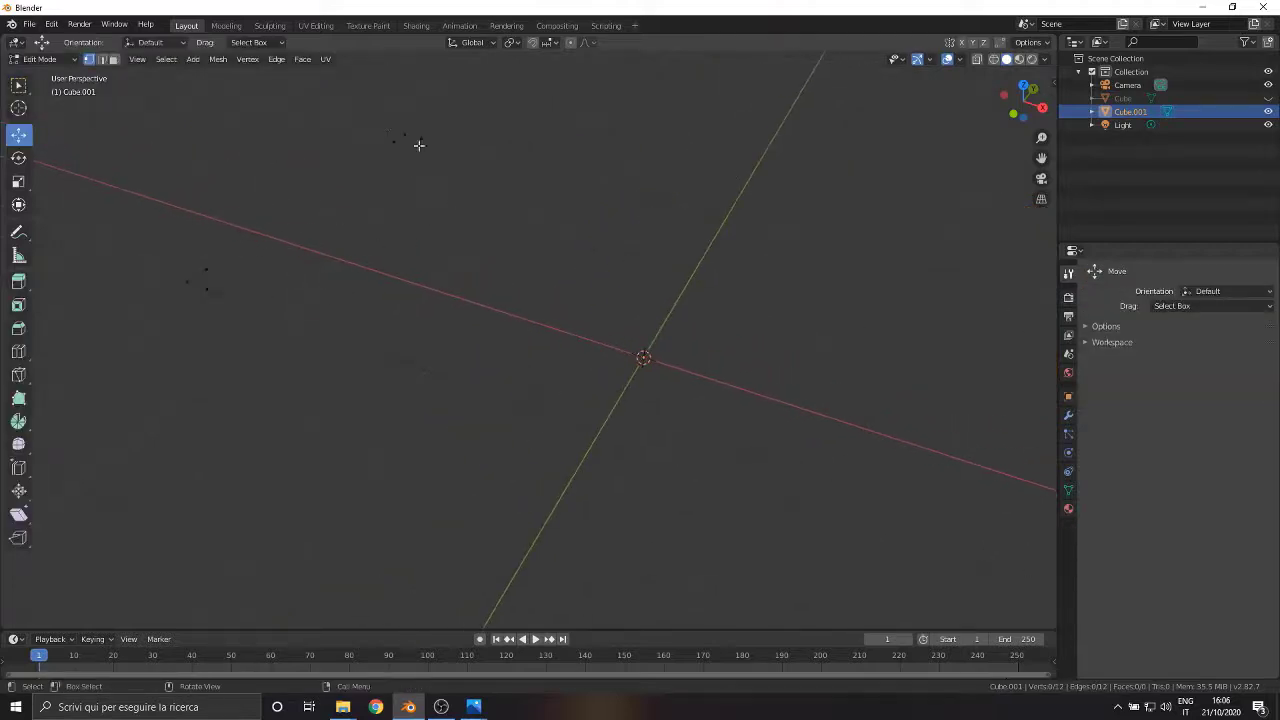
drag(426, 136, 438, 157)
key(ctrl+z)
key(ctrl+z)
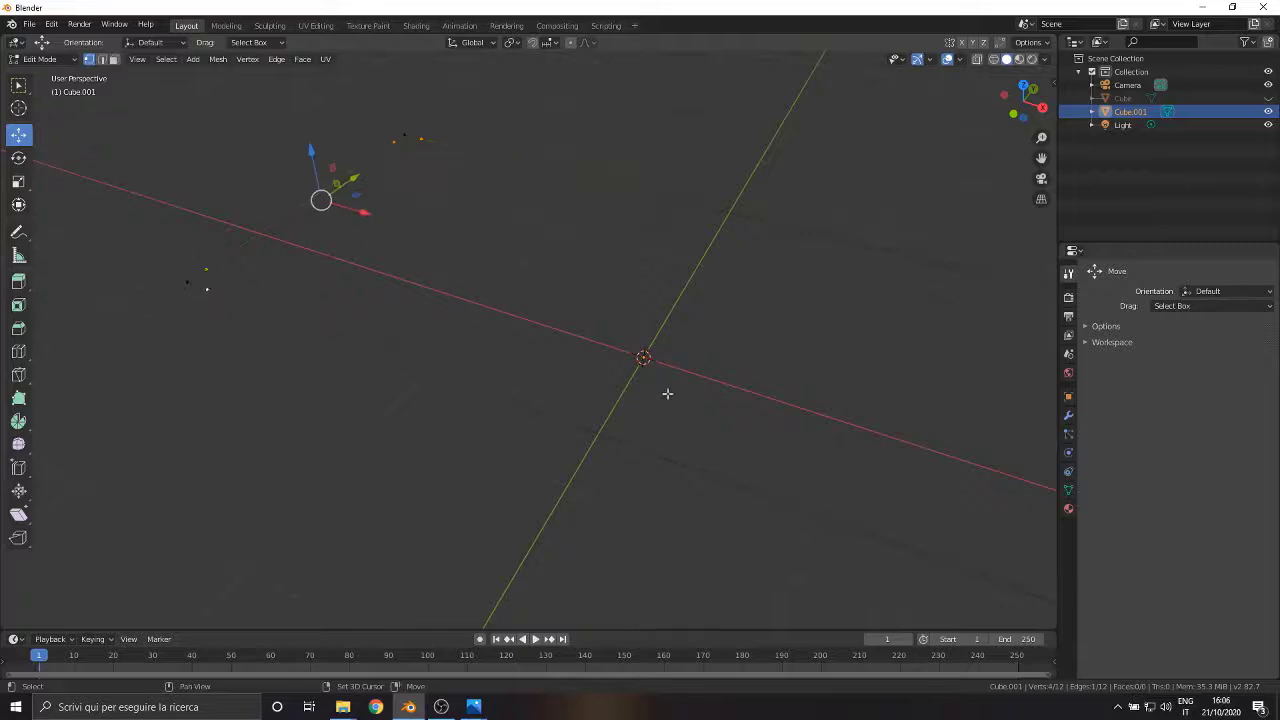
middle_drag(667, 394, 897, 298)
shift+click(915, 553)
right_click(915, 553)
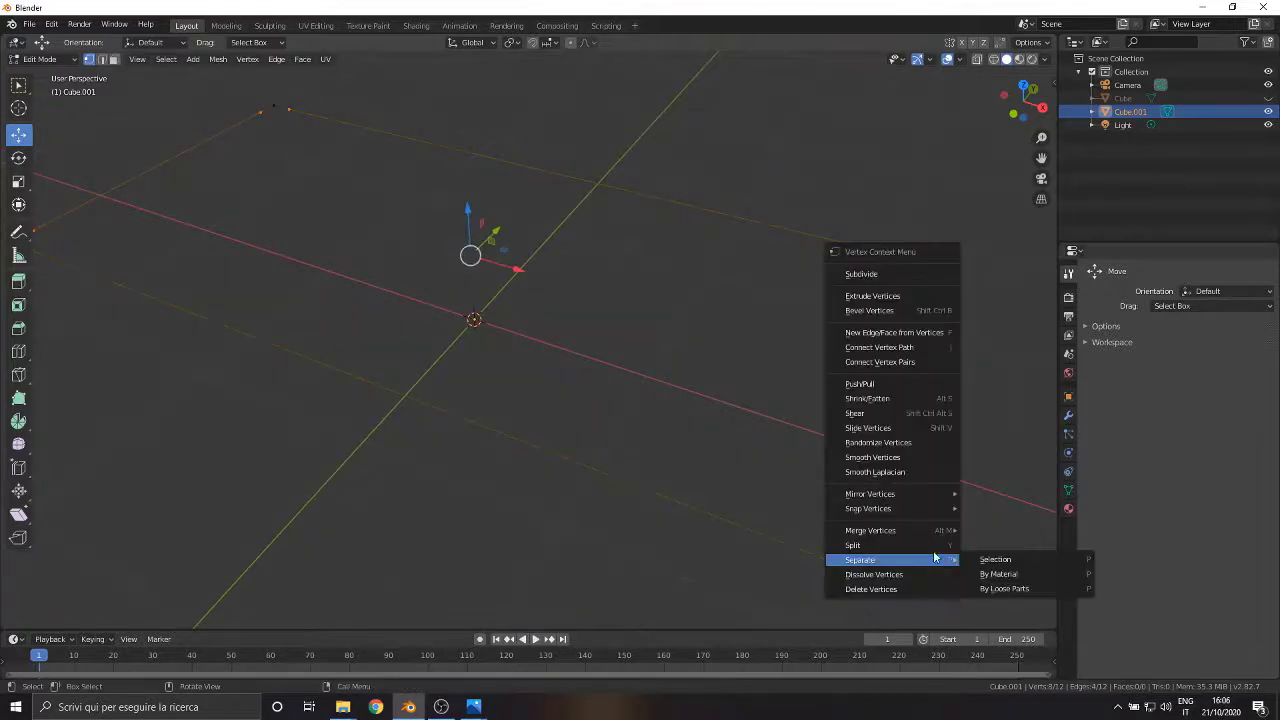
key(x)
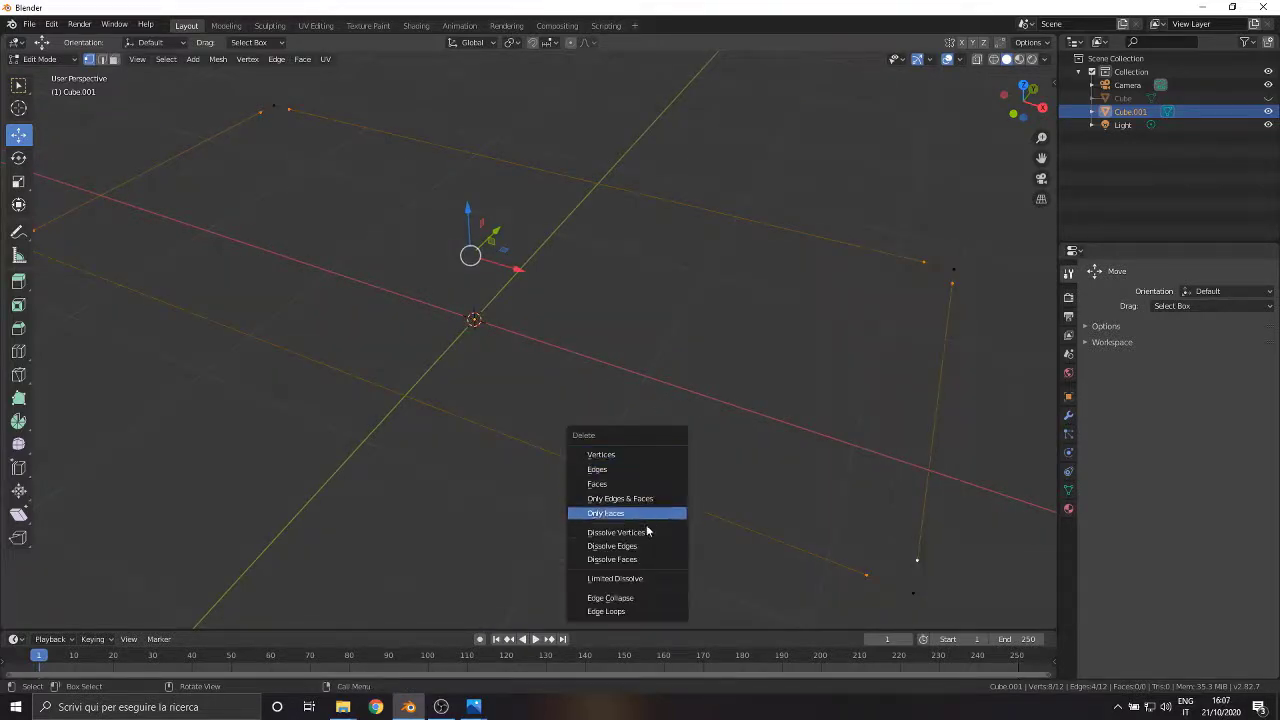
click(646, 532)
Fill the four-vertex rim outline with a face and extrude it upward into a thin slab
middle_drag(880, 543, 913, 545)
middle_drag(567, 459, 447, 270)
key(f)
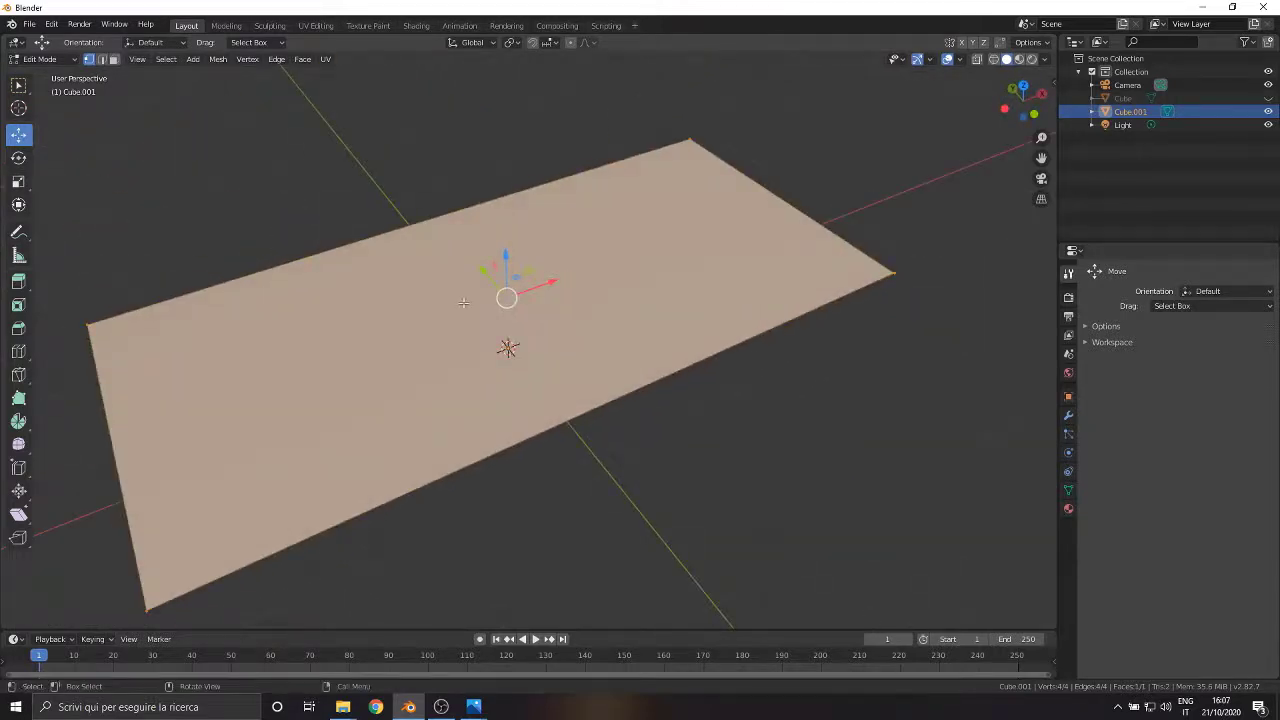
key(e)
click(501, 287)
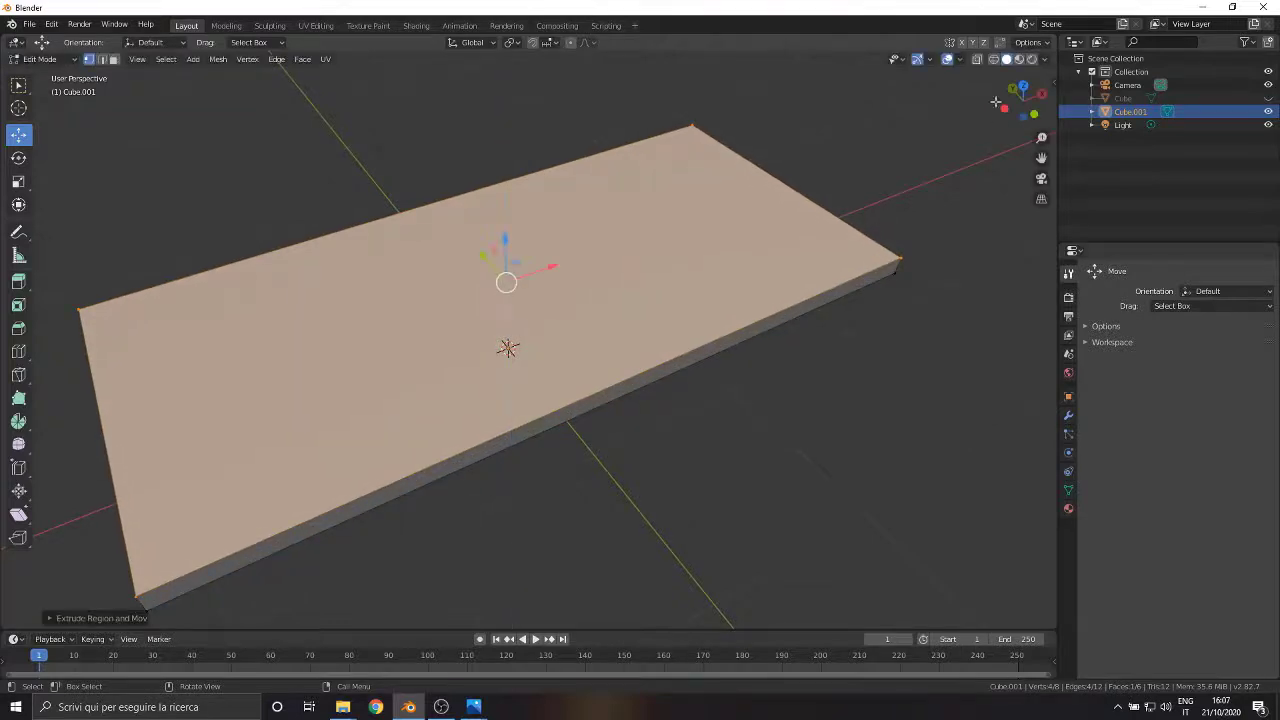
Raise the slab's top face slightly in front view with the case shown for comparison, and hide the case again
click(1036, 114)
scroll(469, 230, up, 2)
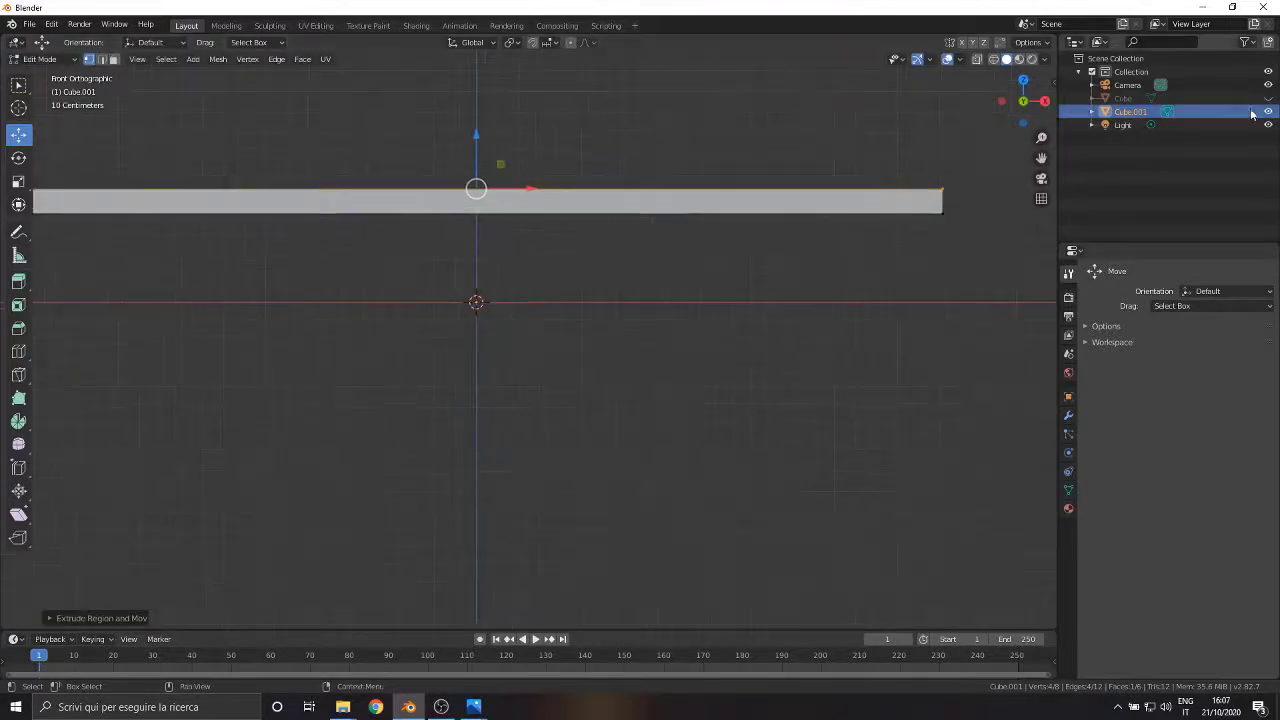
click(1268, 98)
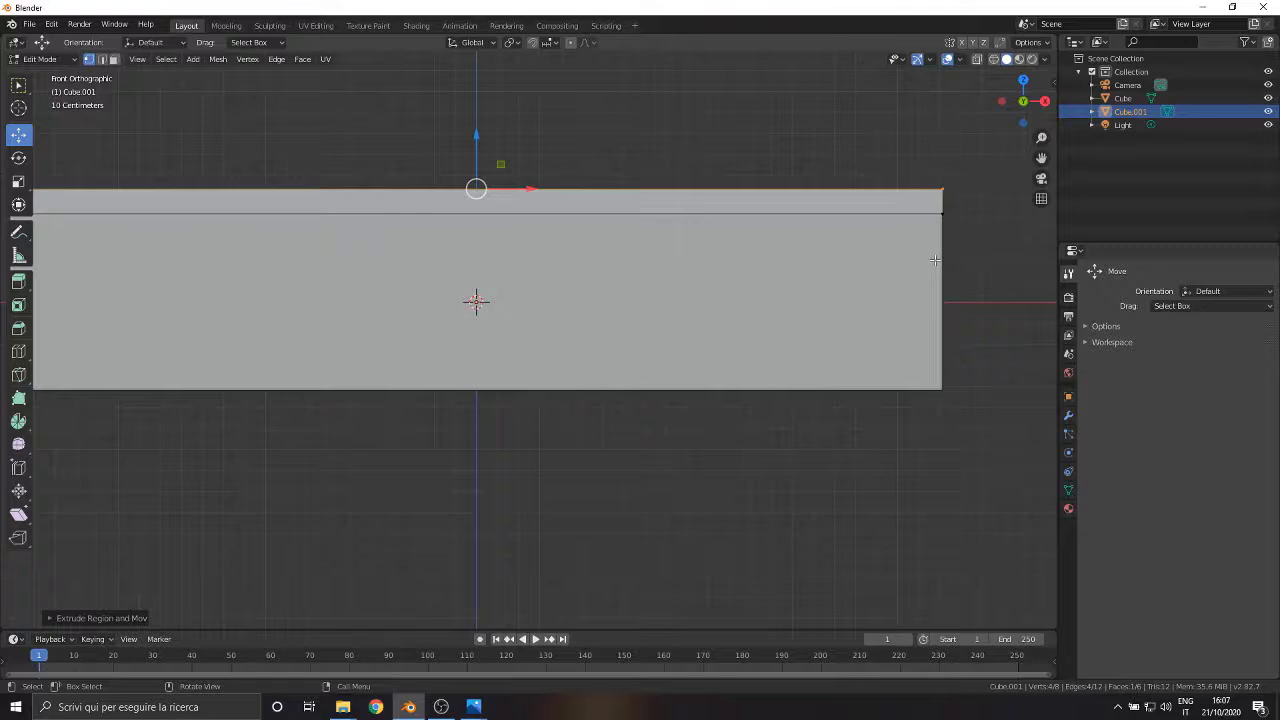
drag(474, 135, 475, 131)
middle_drag(409, 223, 474, 258)
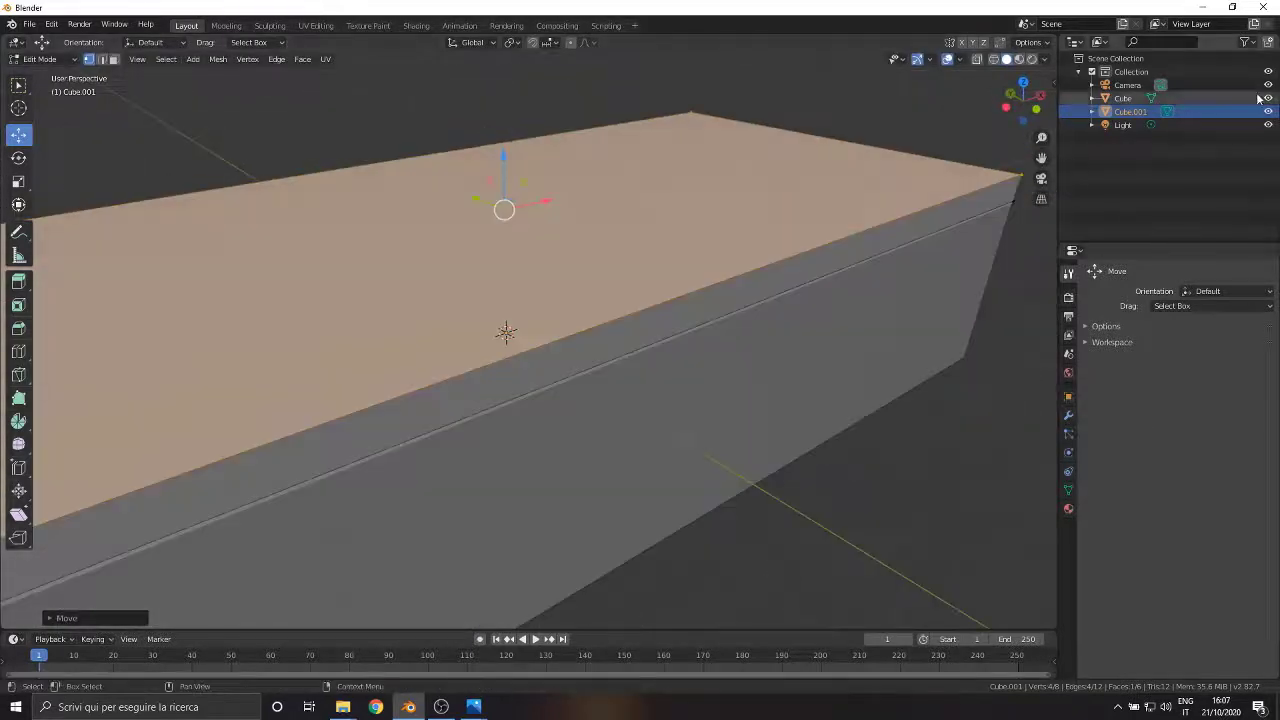
click(1268, 98)
middle_drag(551, 273, 212, 325)
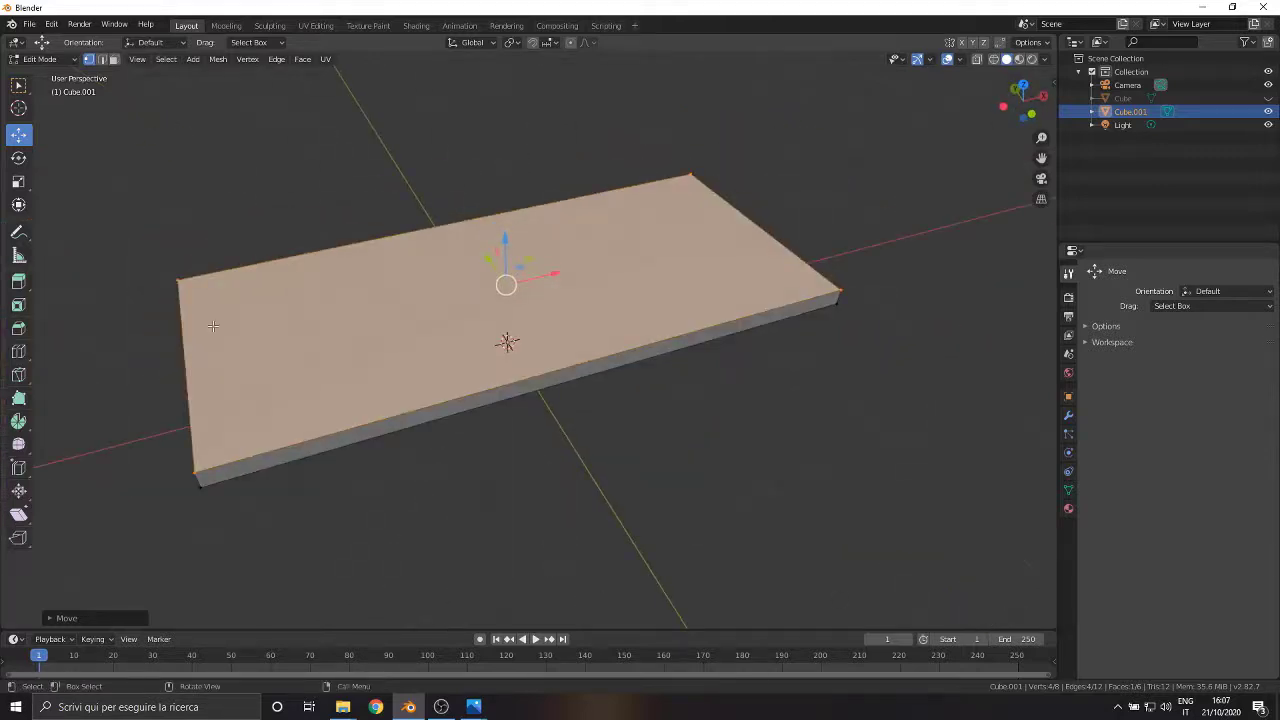
Return to Object Mode and add a new cube mesh at the origin
scroll(288, 334, up, 1)
shift+middle_drag(269, 363, 597, 314)
middle_drag(674, 419, 565, 468)
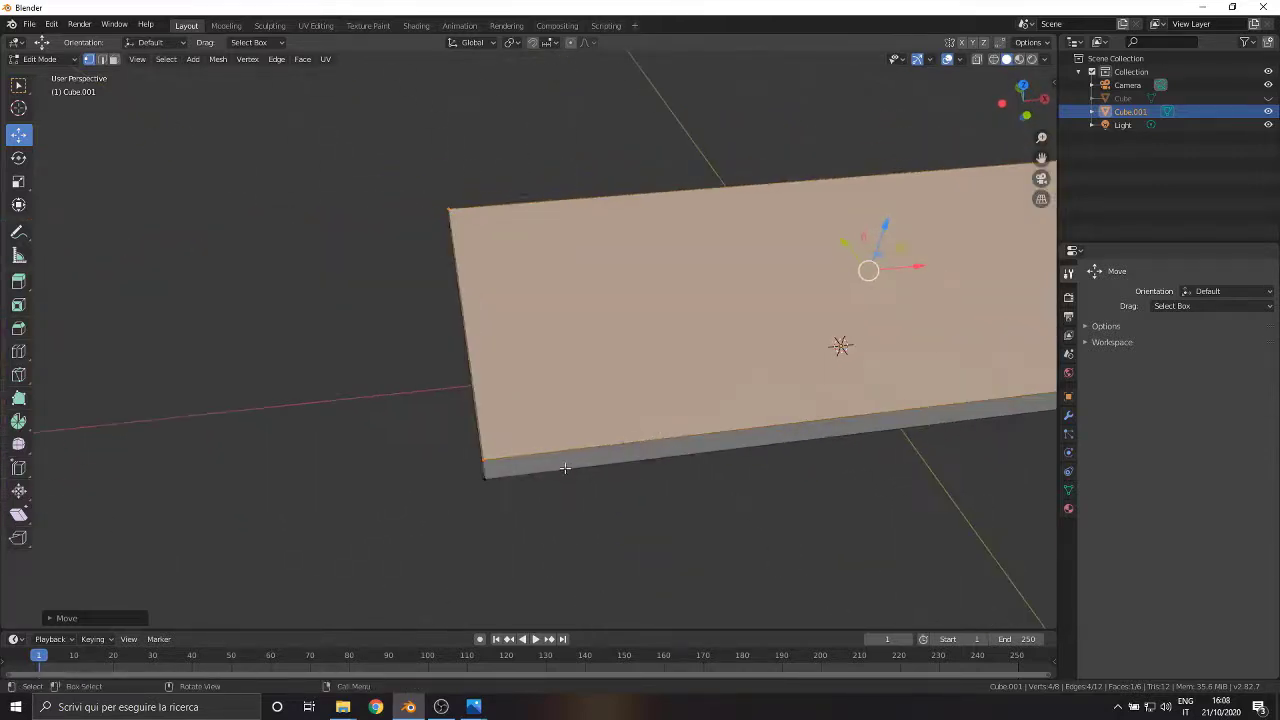
click(40, 59)
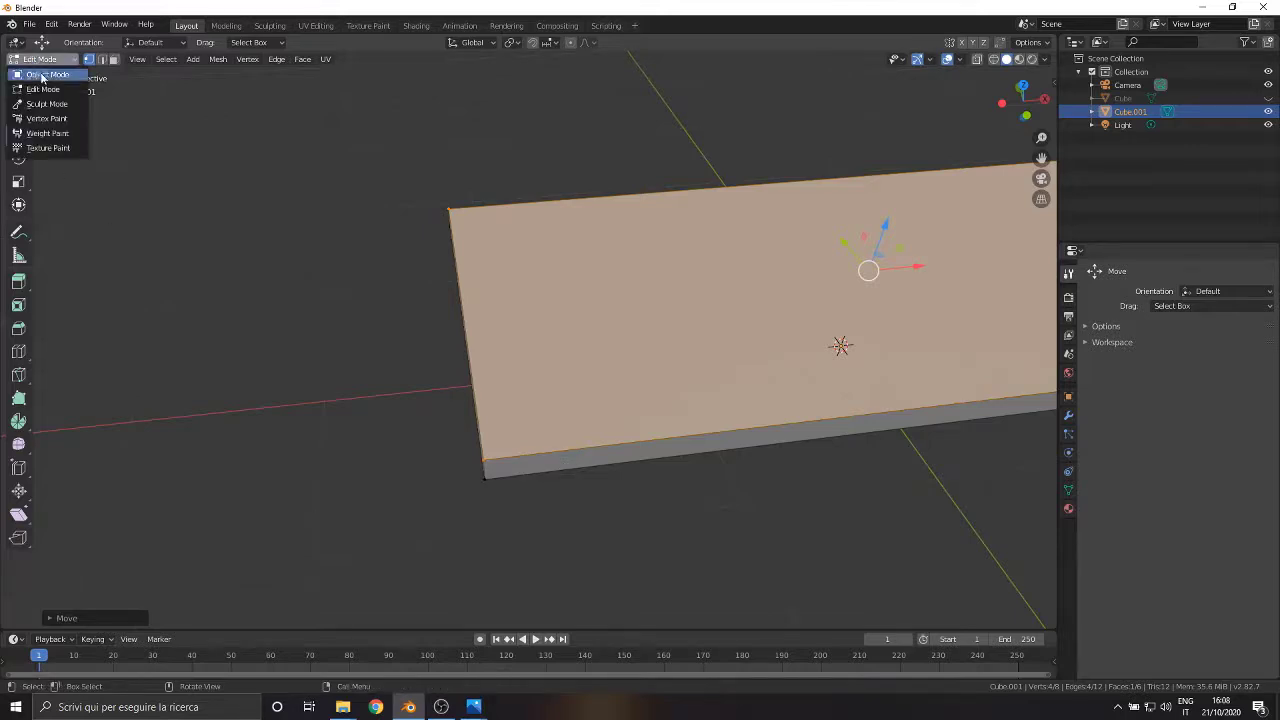
click(45, 75)
middle_drag(880, 330, 613, 375)
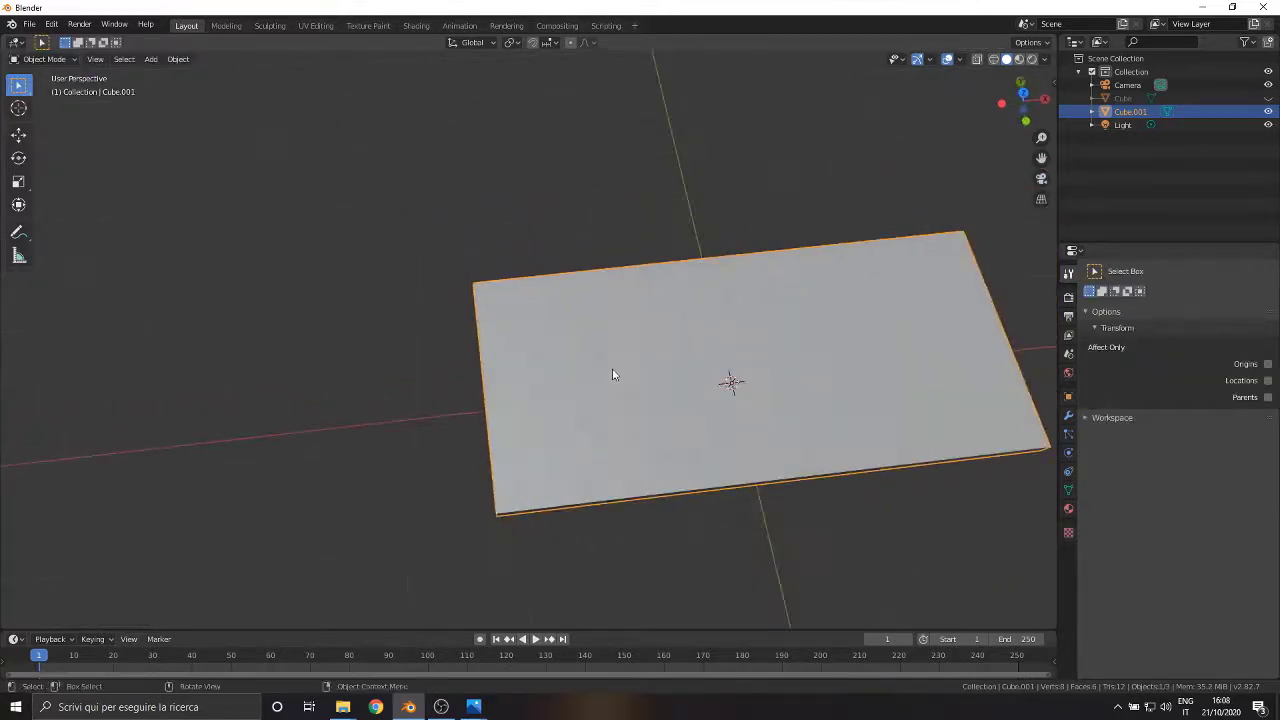
click(38, 59)
click(30, 57)
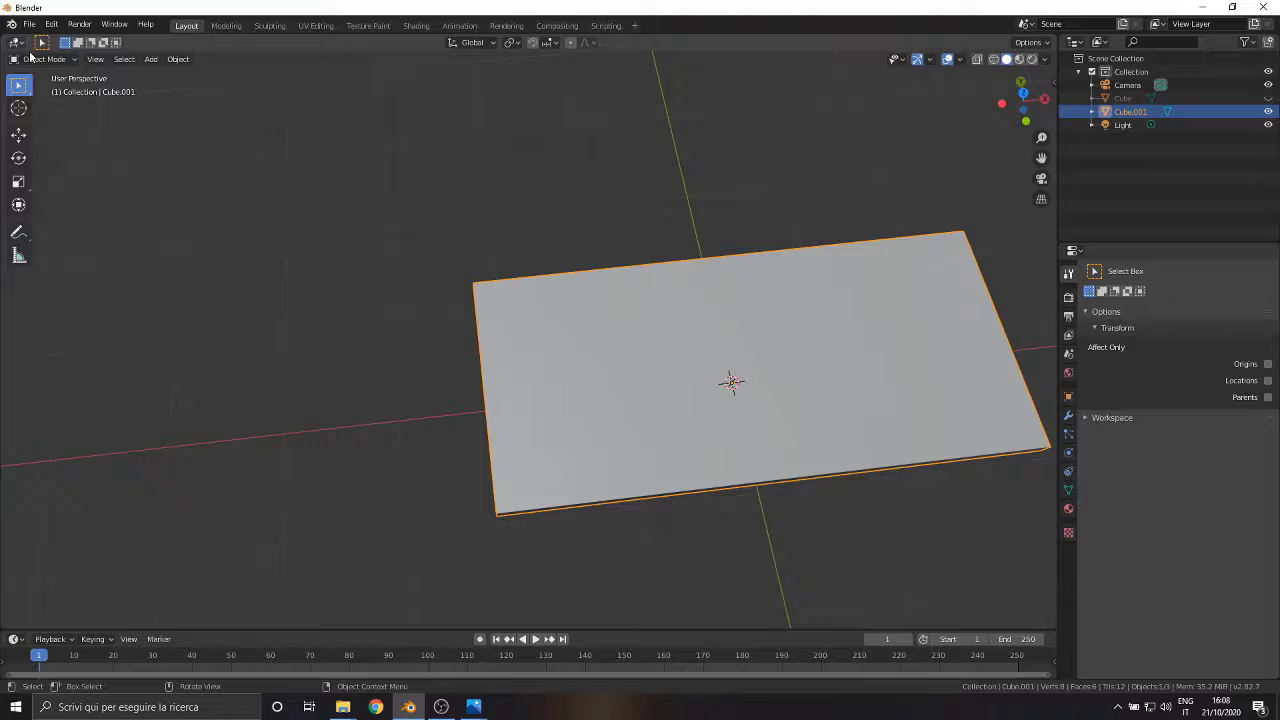
click(156, 60)
mouse_move(166, 76)
click(289, 88)
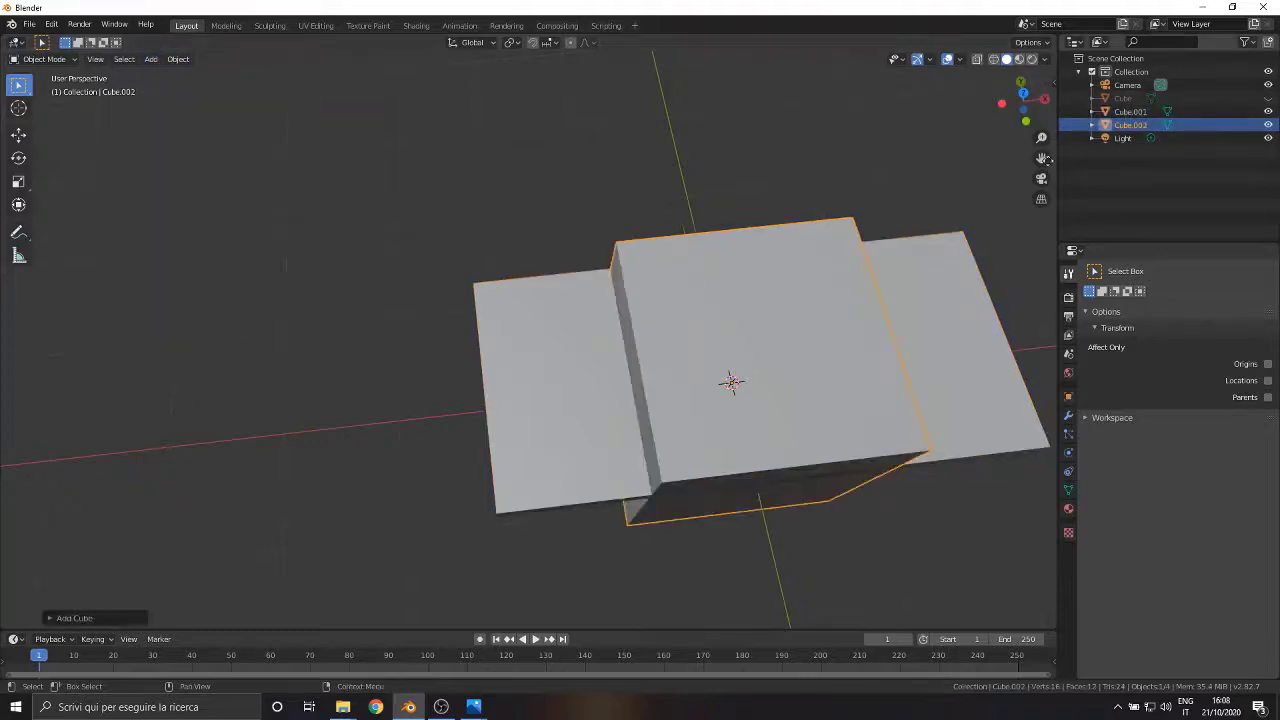
Open the new cube in Edit Mode from the top view and switch to wireframe shading
key(KP_7)
scroll(471, 314, up, 3)
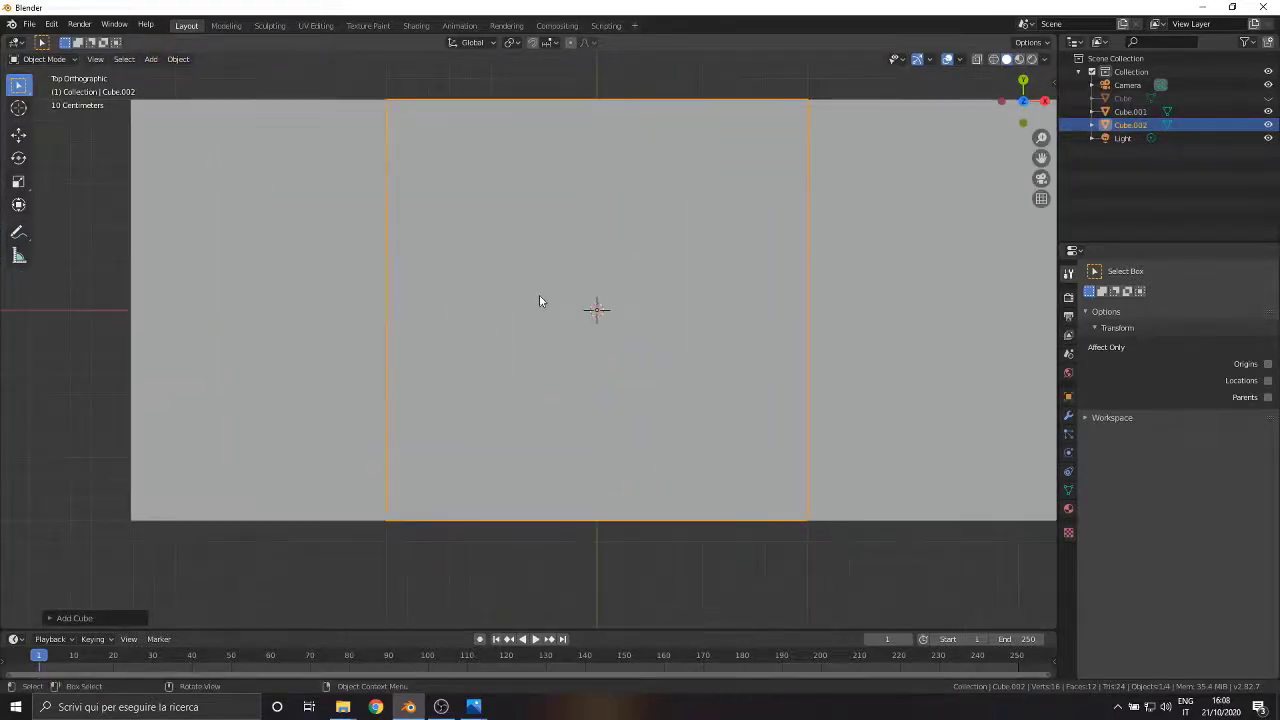
click(44, 59)
click(40, 88)
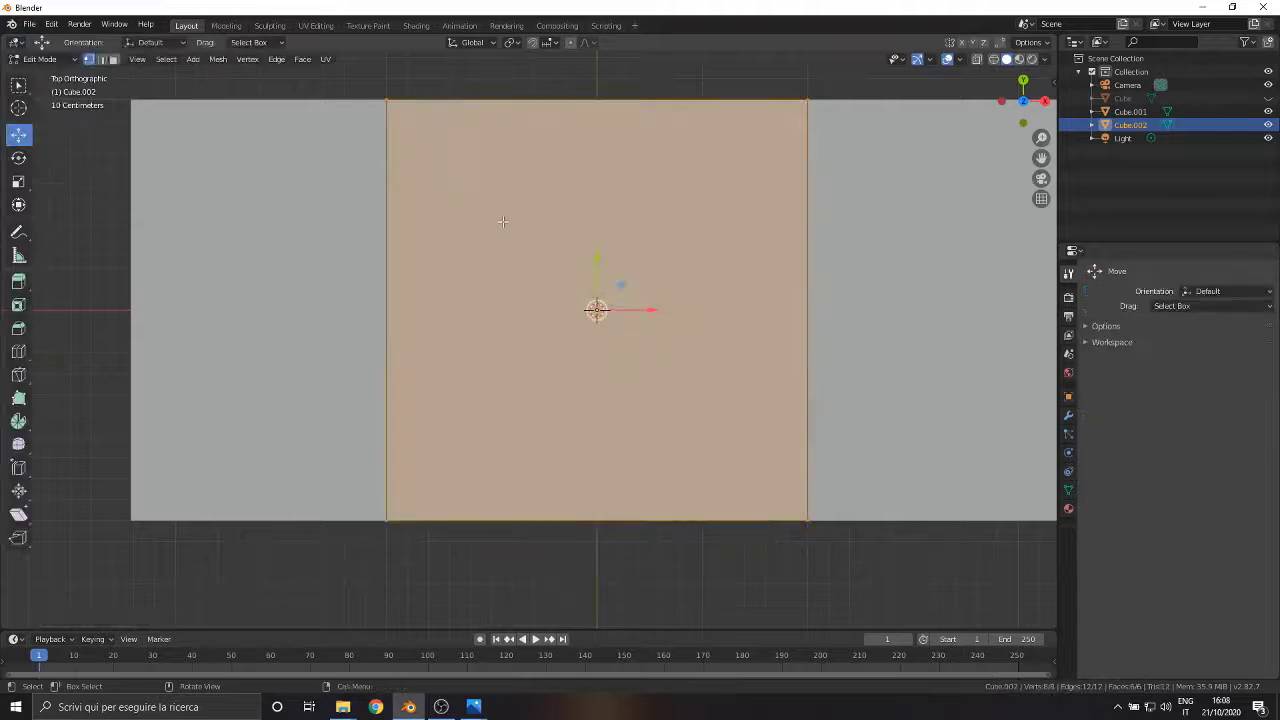
key(z)
click(600, 220)
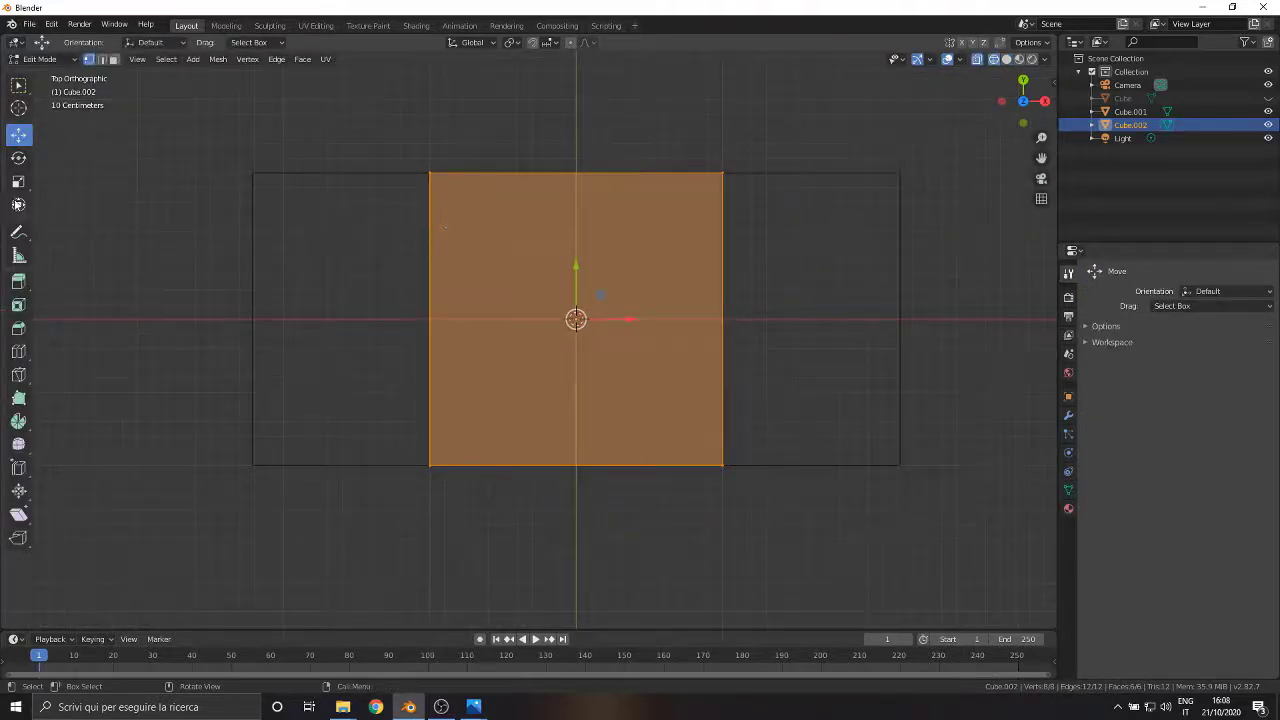
Scale the cube down along X into a narrow strip across the middle of the slab
click(17, 186)
drag(630, 320, 582, 319)
scroll(577, 340, up, 3)
mouse_move(656, 303)
mouse_down()
mouse_move(644, 303)
mouse_move(657, 303)
mouse_move(650, 315)
mouse_up()
scroll(645, 318, down, 3)
scroll(595, 286, up, 3)
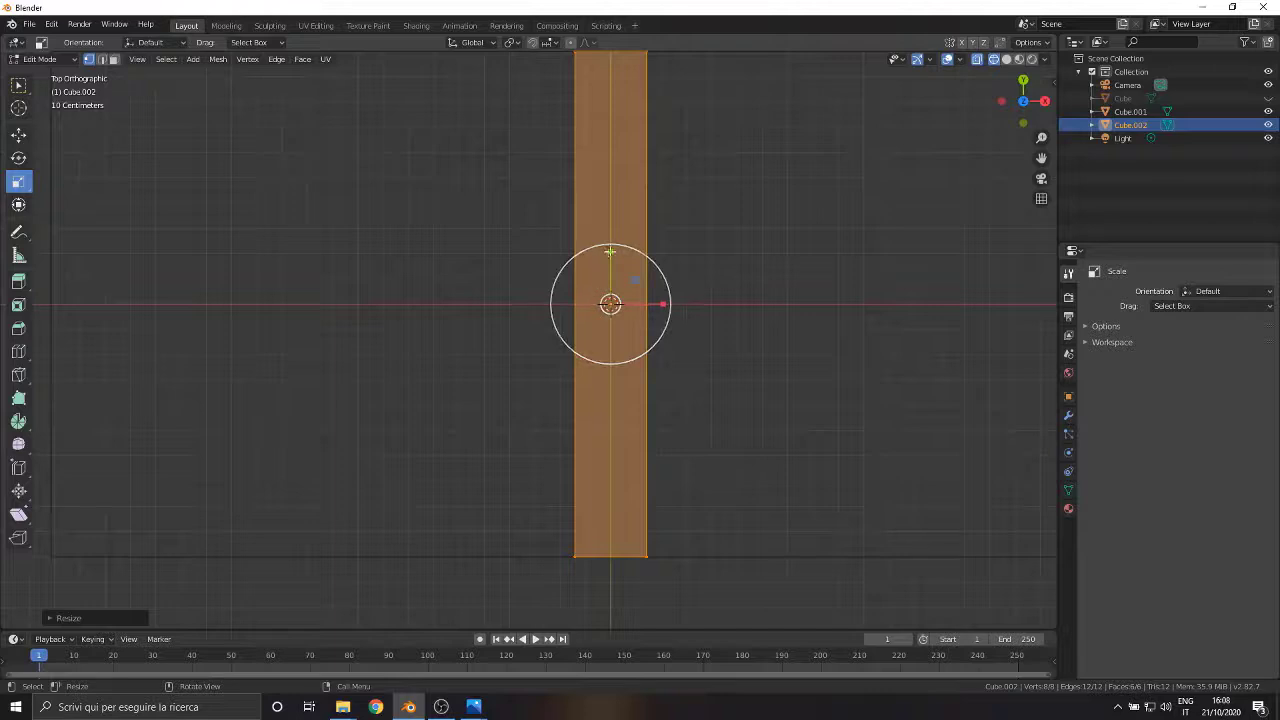
Scale the strip slightly shorter along Y so that its ends sit just inside the slab's long edges
drag(610, 252, 610, 254)
scroll(589, 277, down, 1)
scroll(719, 237, up, 6)
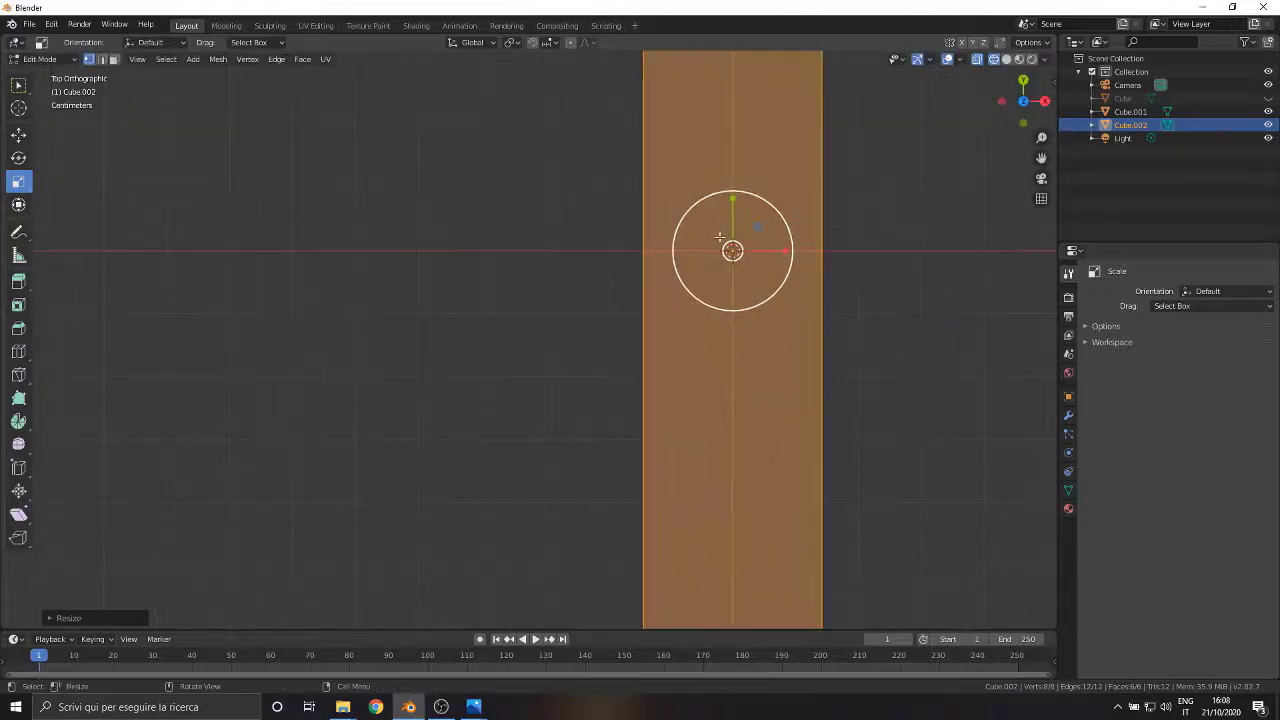
scroll(719, 237, down, 5)
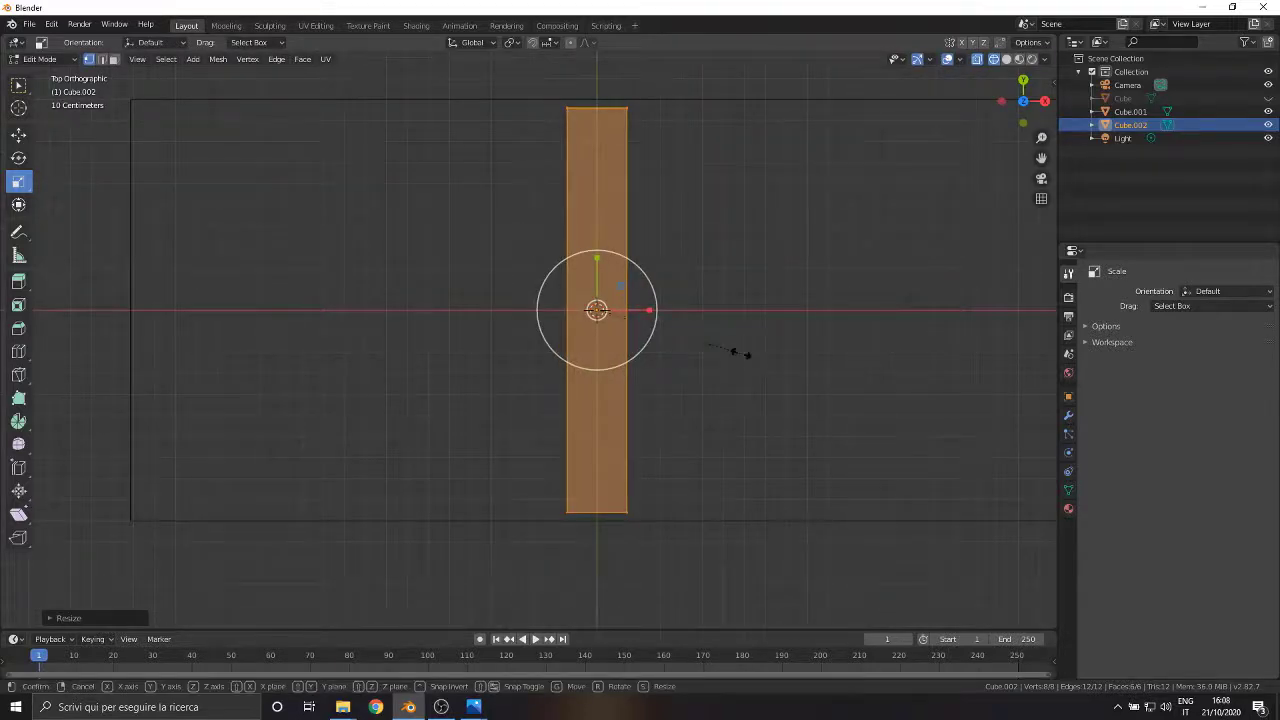
key(s)
key(y)
click(744, 353)
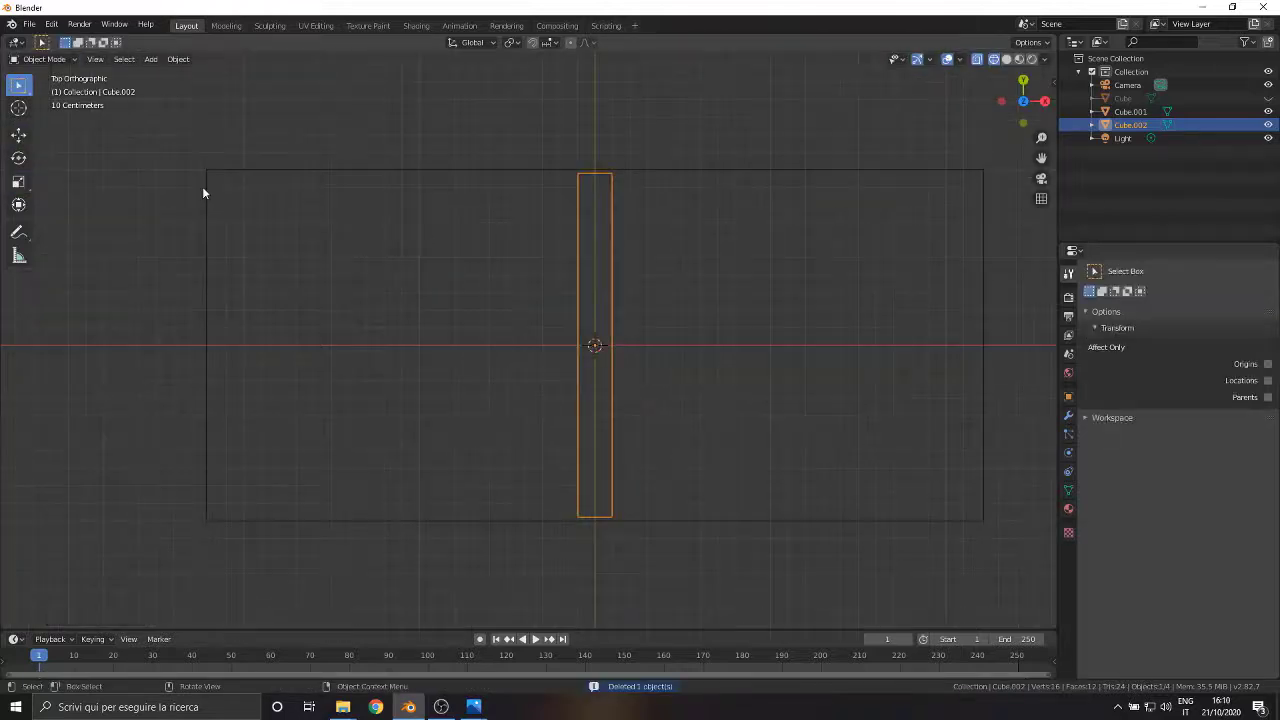
Select the strip's whole mesh in Edit Mode and scale it down along Z to a roughly square cross-section in back view
click(40, 59)
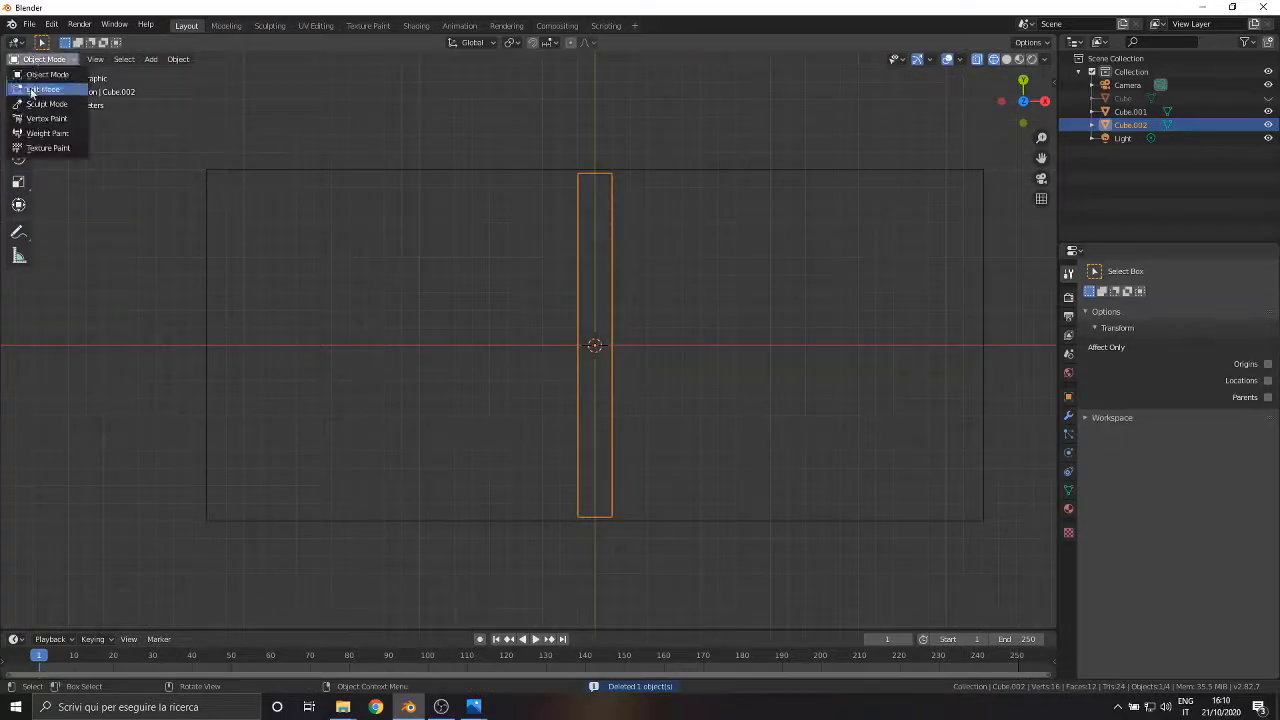
click(45, 89)
middle_drag(529, 366, 606, 210)
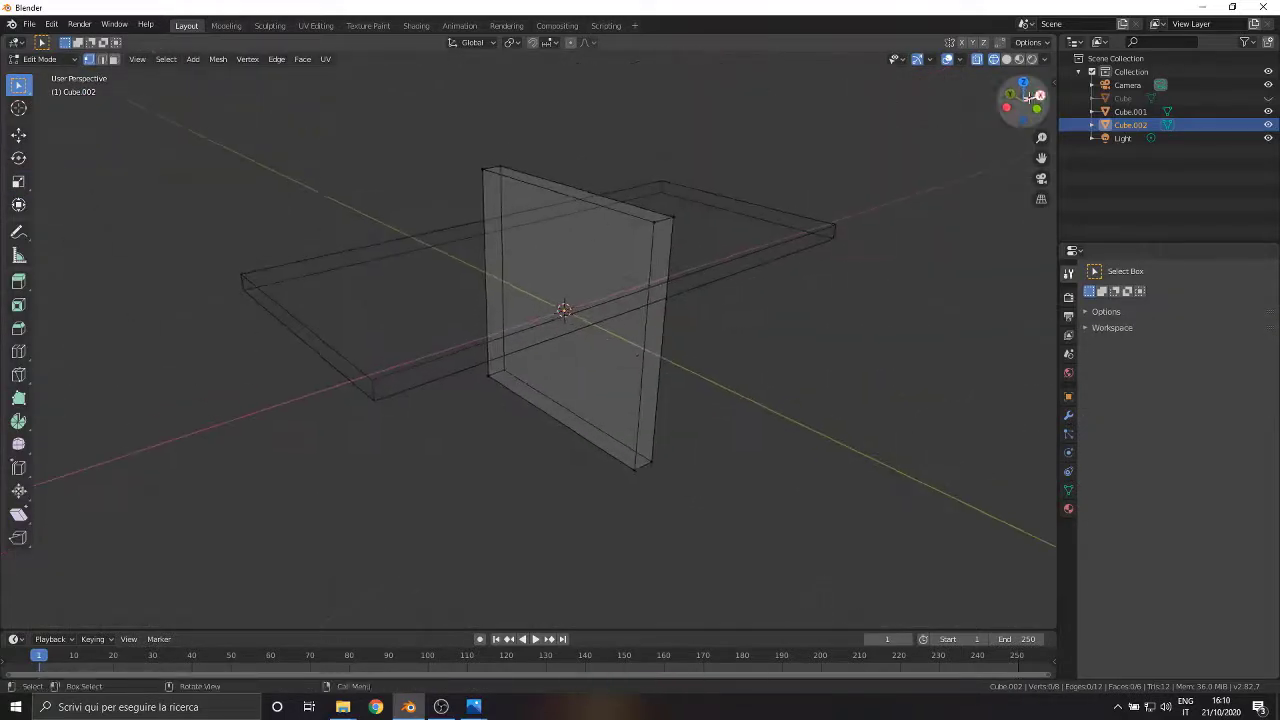
click(1010, 93)
scroll(490, 278, up, 3)
key(a)
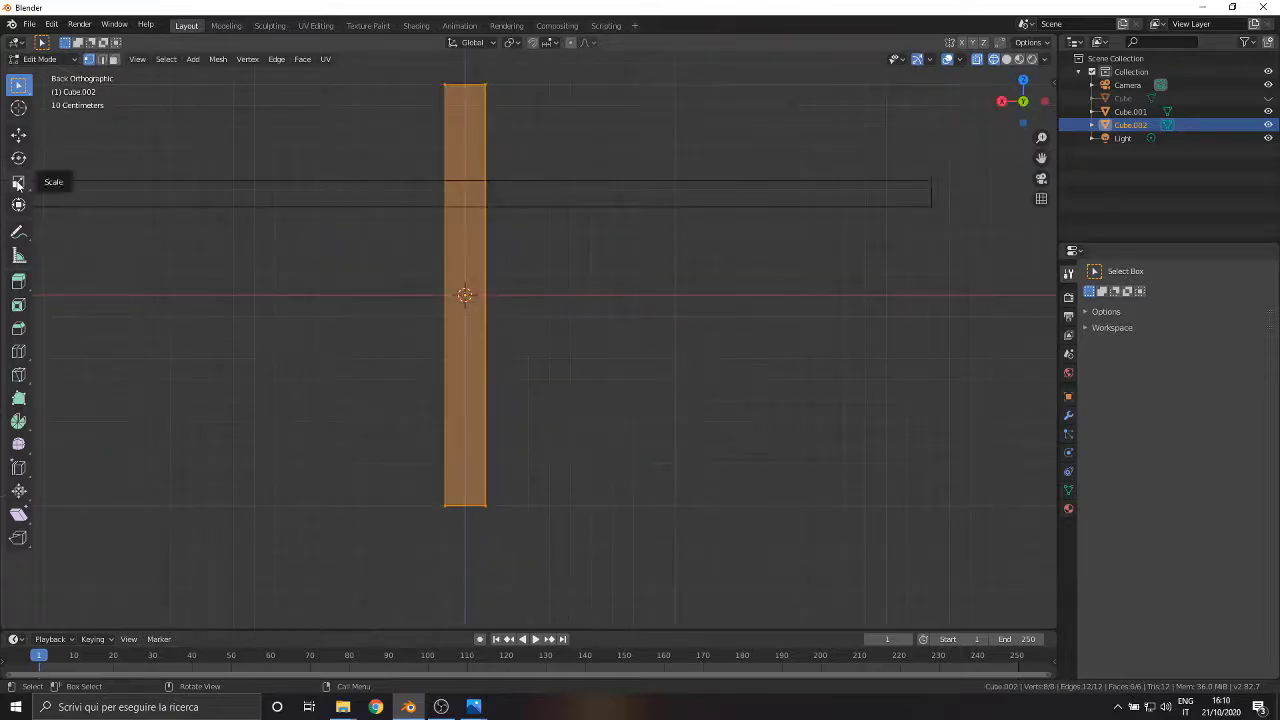
click(17, 183)
drag(465, 244, 464, 291)
right_click(463, 268)
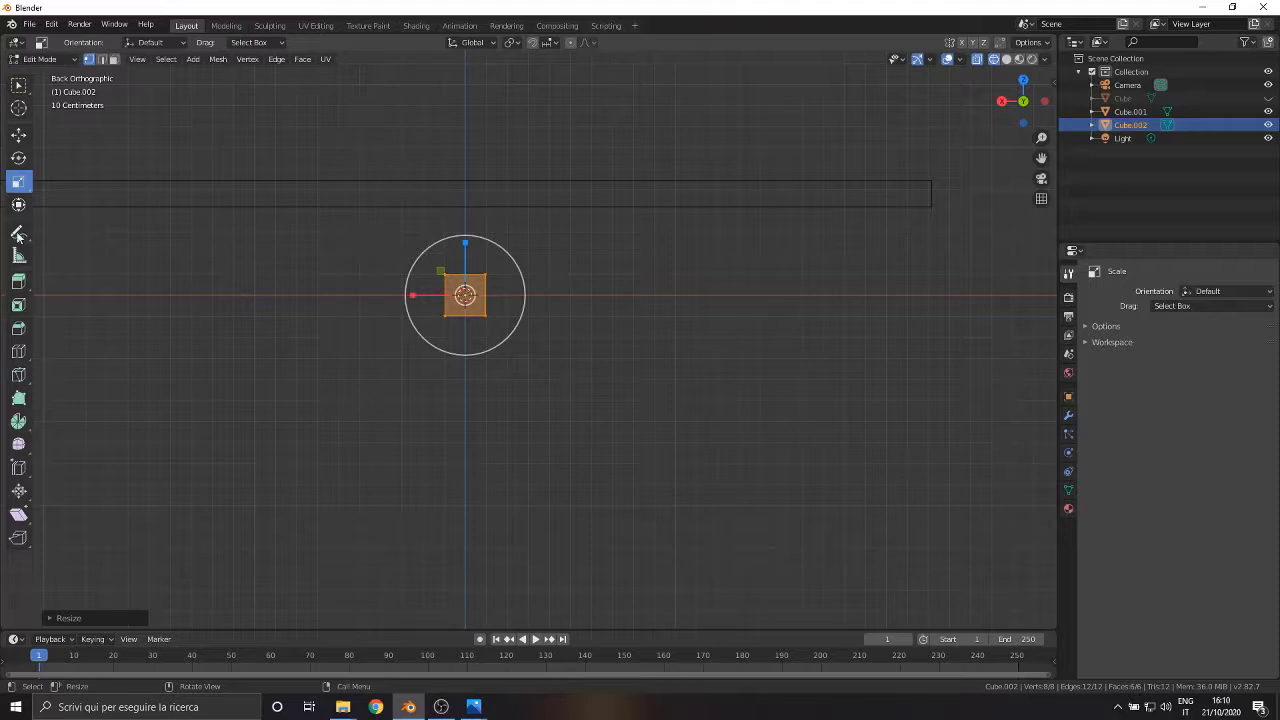
Move the strip up along Z so that its underside rests on the slab's top surface
click(18, 134)
drag(465, 243, 465, 101)
scroll(517, 157, up, 5)
shift+middle_drag(517, 157, 550, 360)
scroll(491, 314, up, 7)
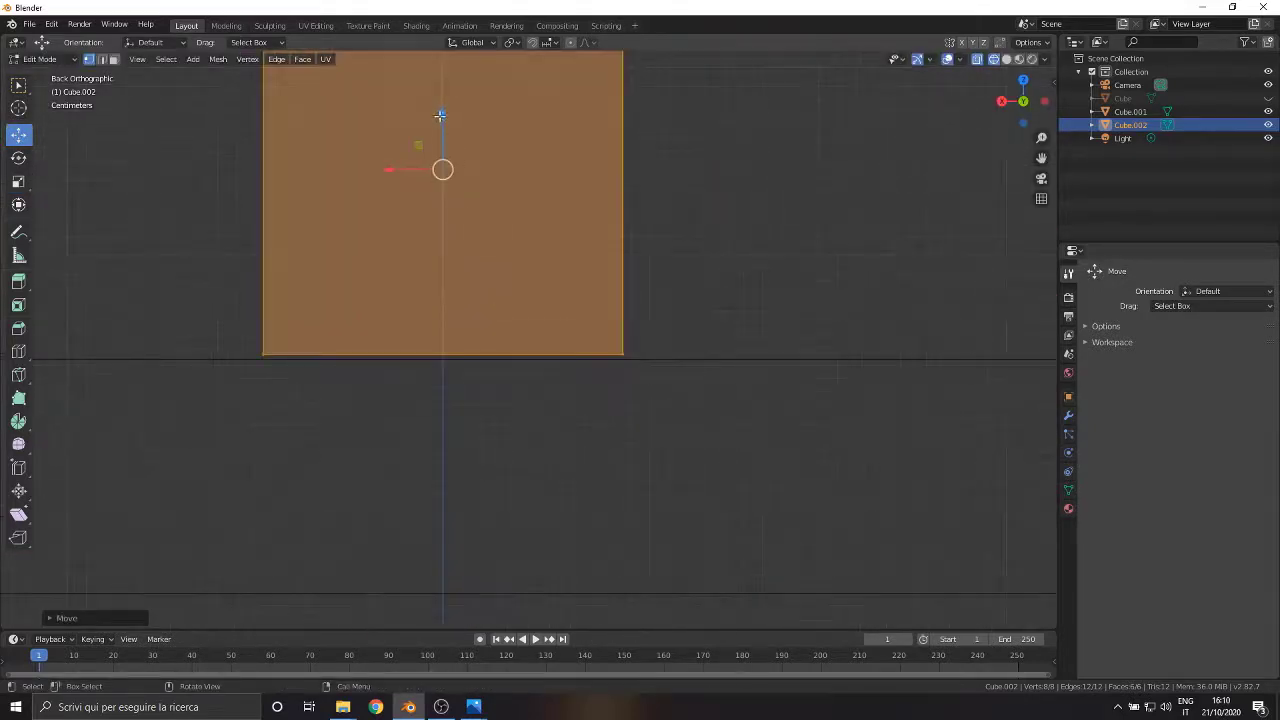
drag(440, 115, 440, 124)
scroll(455, 321, down, 3)
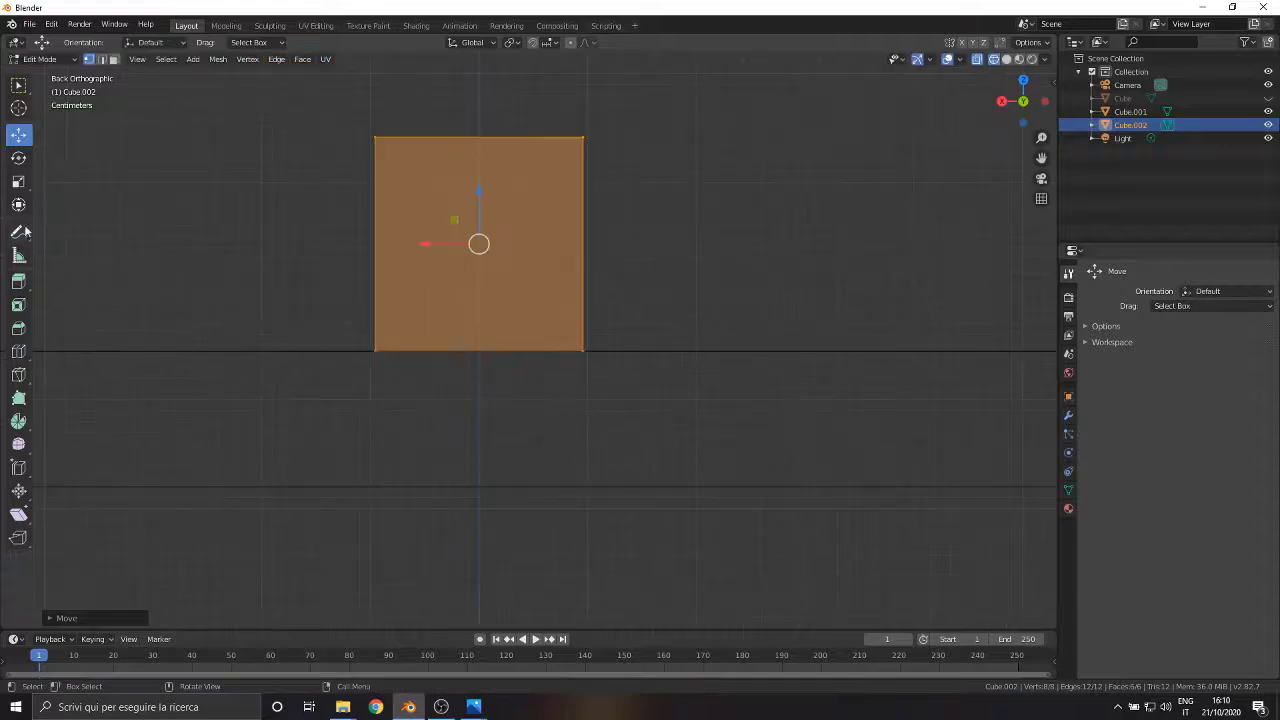
Lower the strip's top vertices by about 0.13 m along Z to flatten it
drag(215, 105, 682, 194)
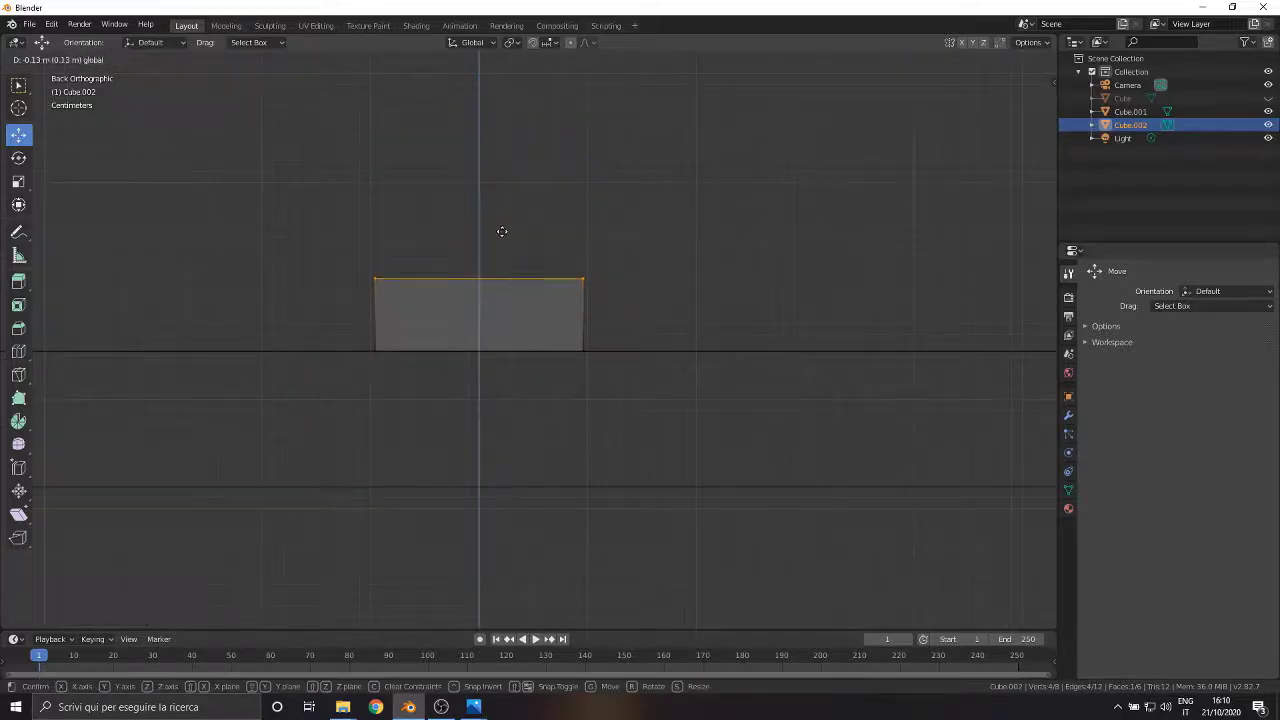
click(503, 226)
scroll(517, 357, down, 2)
scroll(517, 357, up, 1)
scroll(586, 243, down, 3)
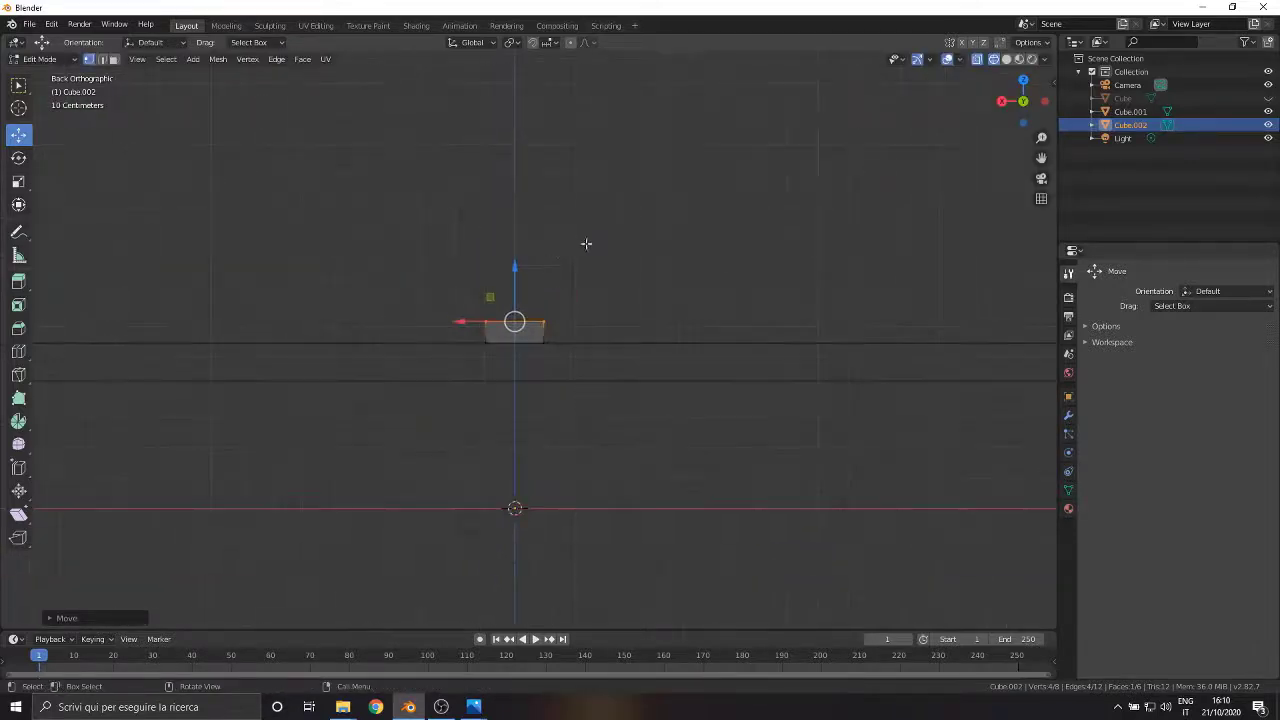
middle_drag(586, 243, 431, 364)
scroll(287, 364, up, 1)
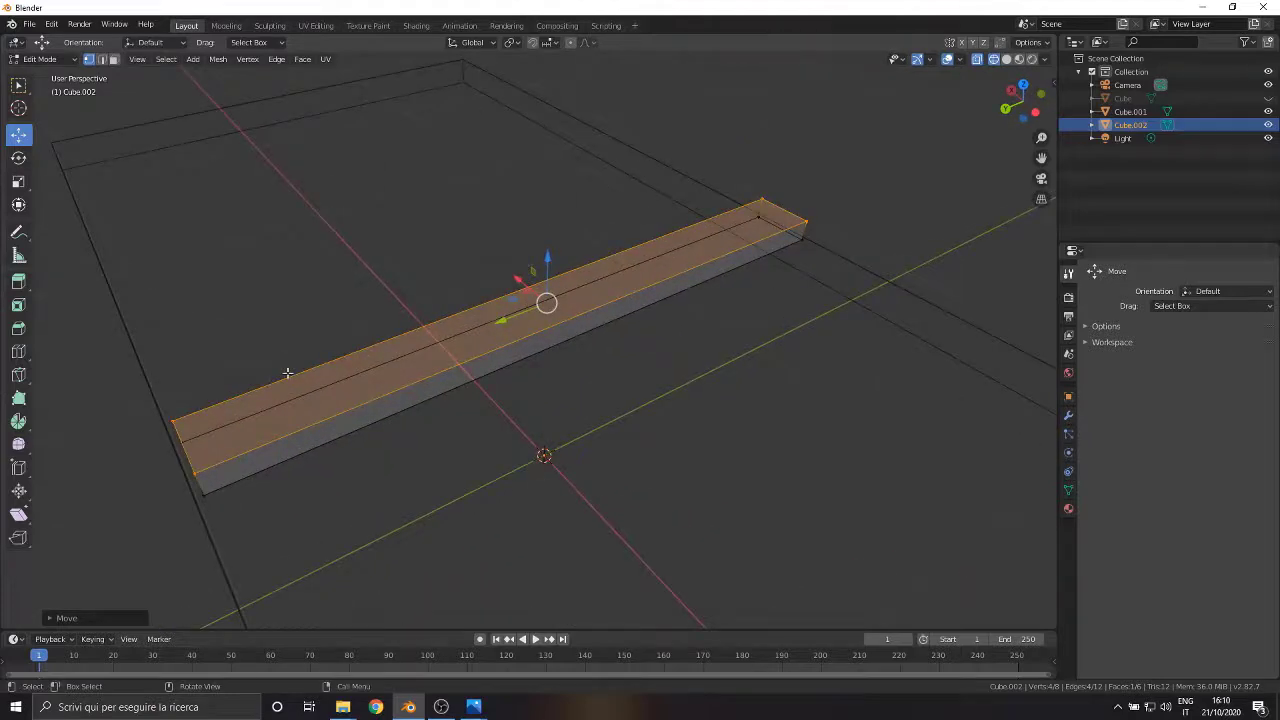
Select the four top vertices of the strip and scale them to about 0.92 along Y so its ends slope inward
click(174, 422)
shift+click(193, 470)
shift+click(760, 201)
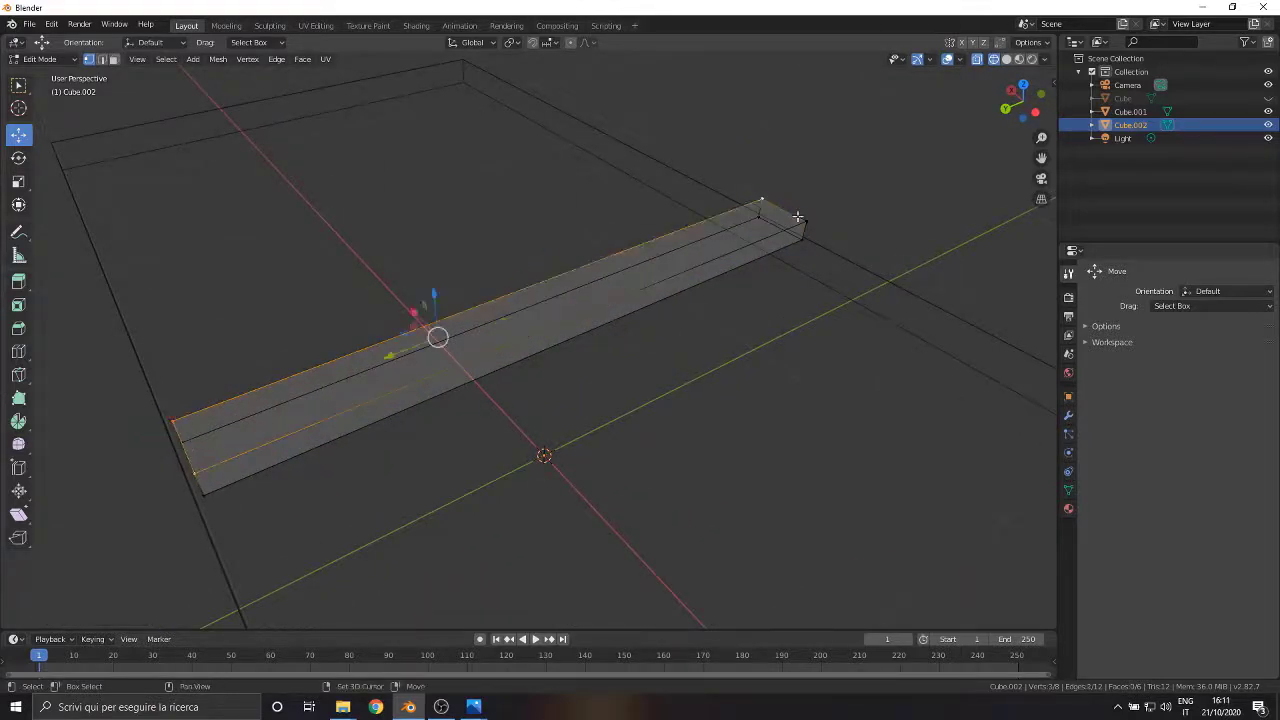
shift+click(806, 222)
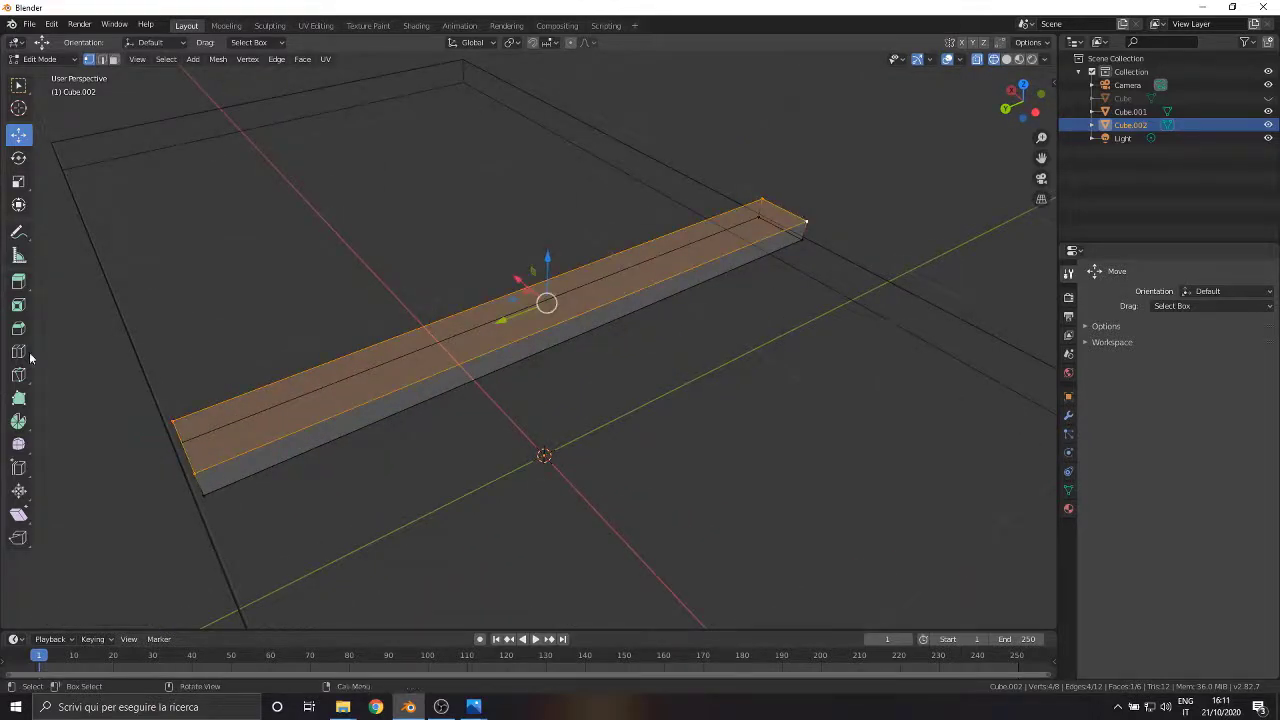
click(20, 179)
key(s)
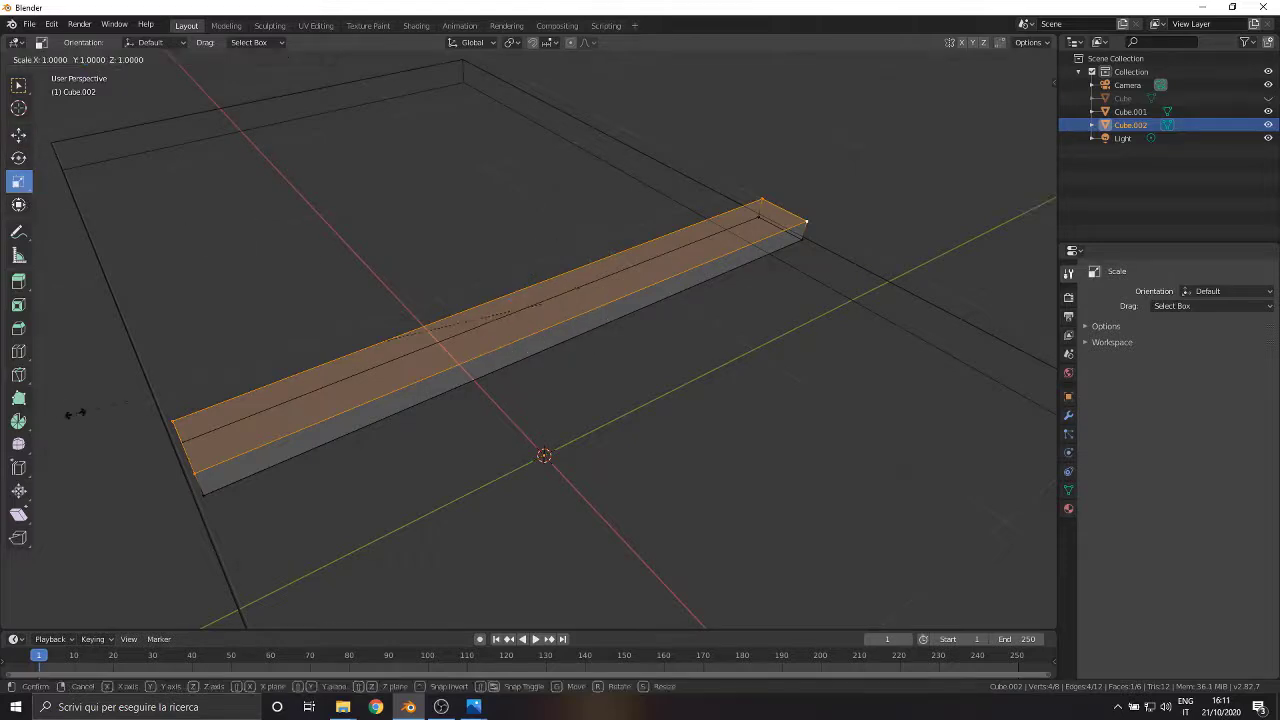
key(y)
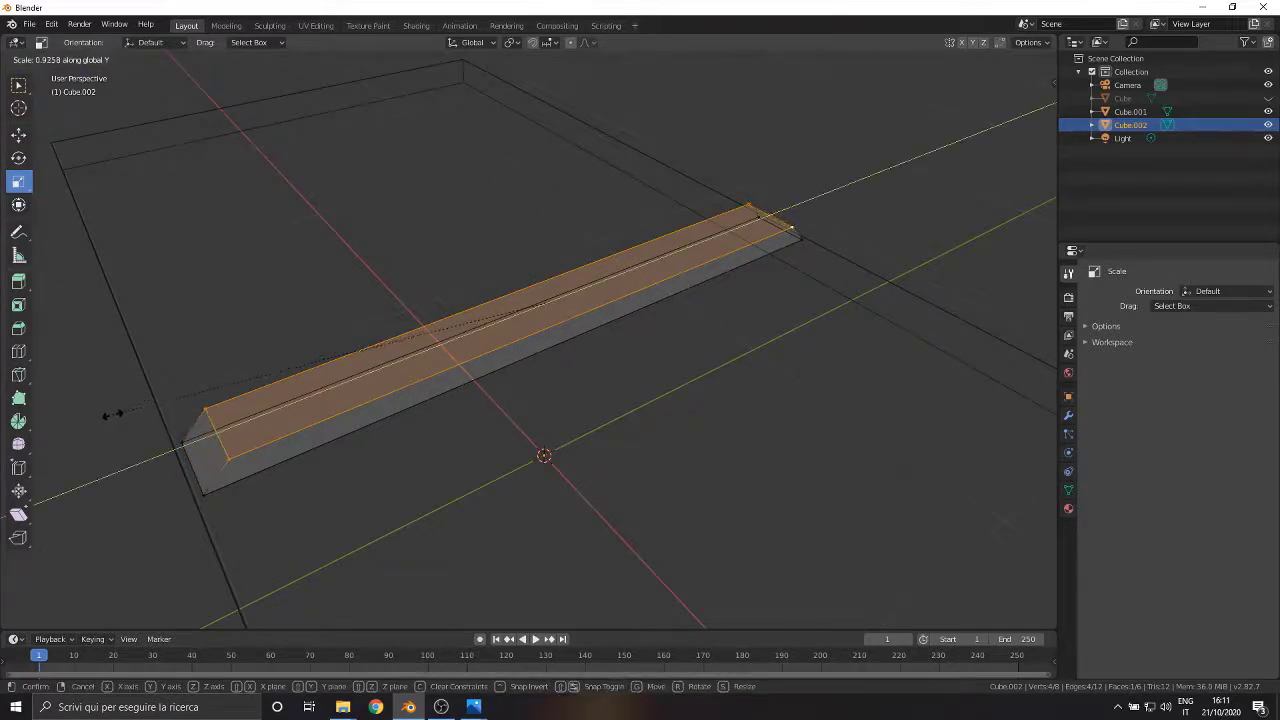
click(120, 415)
Check the strip in Object Mode with solid shading and return to editing its mesh
mouse_move(120, 415)
middle_down()
mouse_move(263, 380)
mouse_move(451, 380)
mouse_move(586, 357)
mouse_move(617, 387)
mouse_move(414, 371)
mouse_move(320, 407)
mouse_move(337, 398)
middle_up()
scroll(337, 398, down, 3)
click(48, 60)
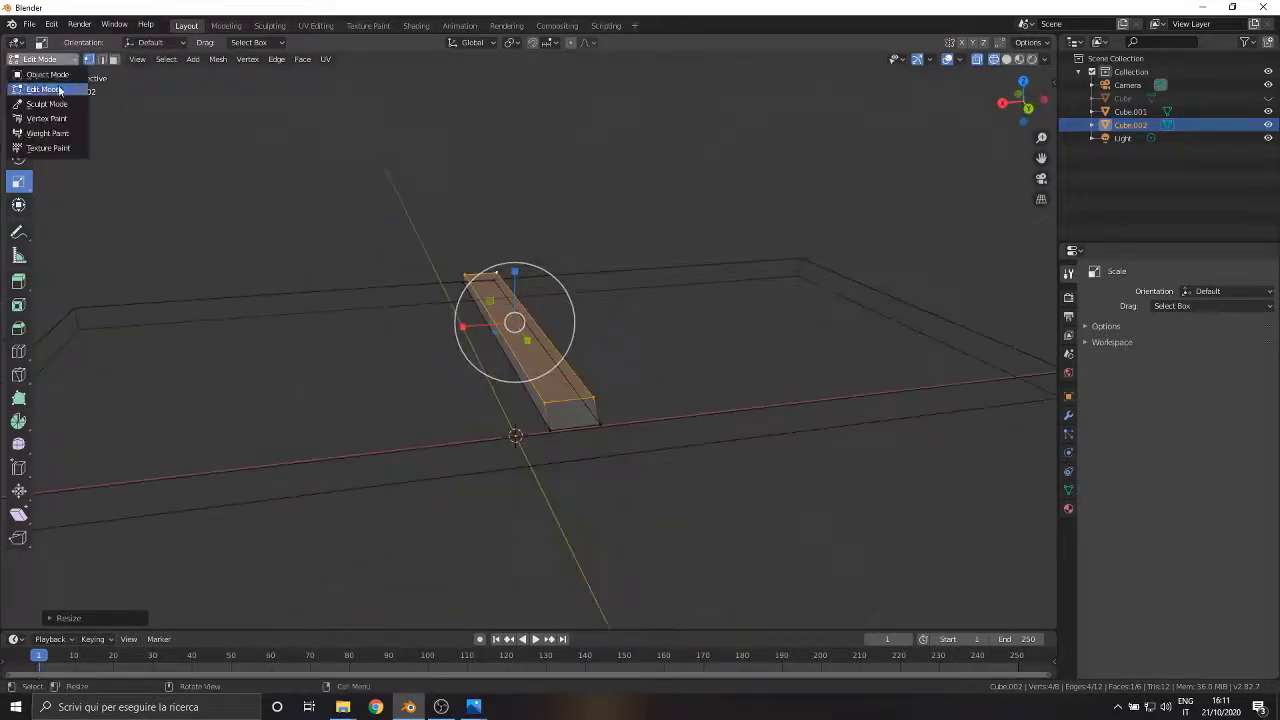
click(57, 74)
scroll(204, 309, down, 3)
key(z)
click(415, 362)
mouse_move(423, 391)
middle_down()
mouse_move(565, 406)
mouse_move(414, 300)
mouse_move(570, 352)
mouse_move(391, 297)
mouse_move(512, 273)
mouse_move(94, 77)
middle_up()
key(alt+a)
click(40, 59)
click(44, 89)
scroll(509, 320, up, 6)
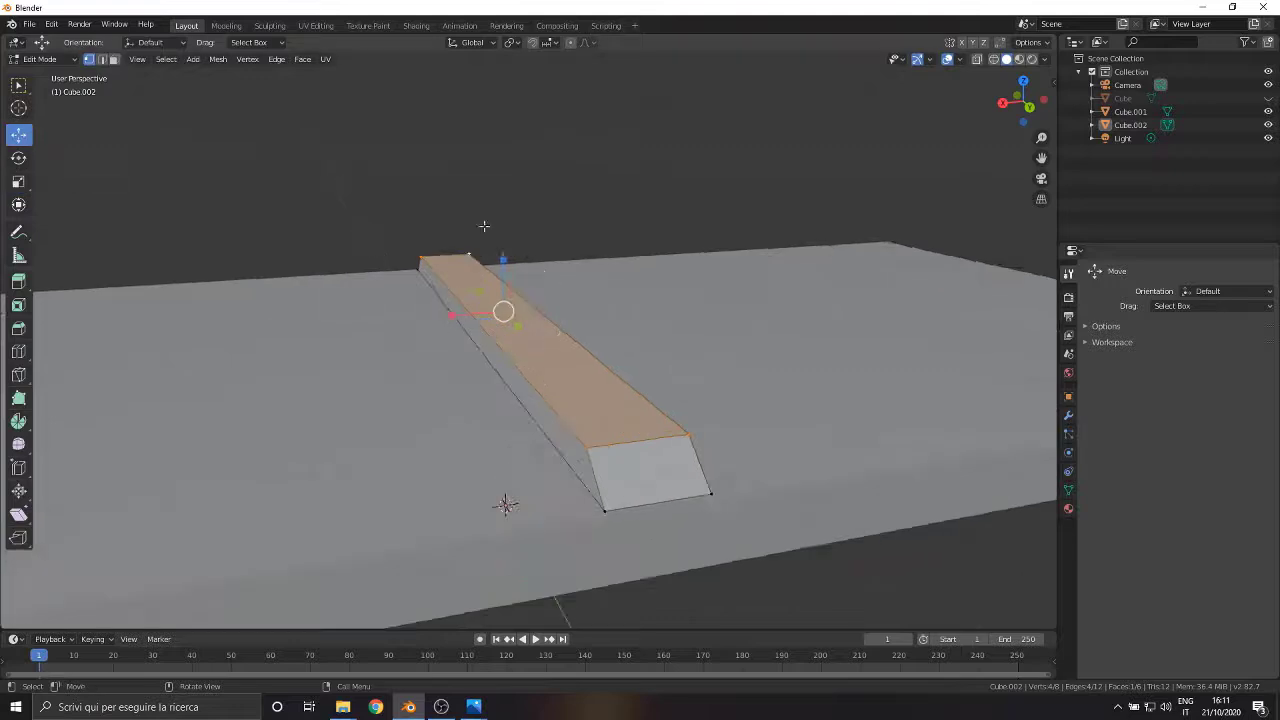
Lower the strip's top face very slightly along Z
key(g)
key(z)
drag(494, 248, 494, 250)
scroll(494, 252, down, 8)
middle_drag(488, 320, 516, 353)
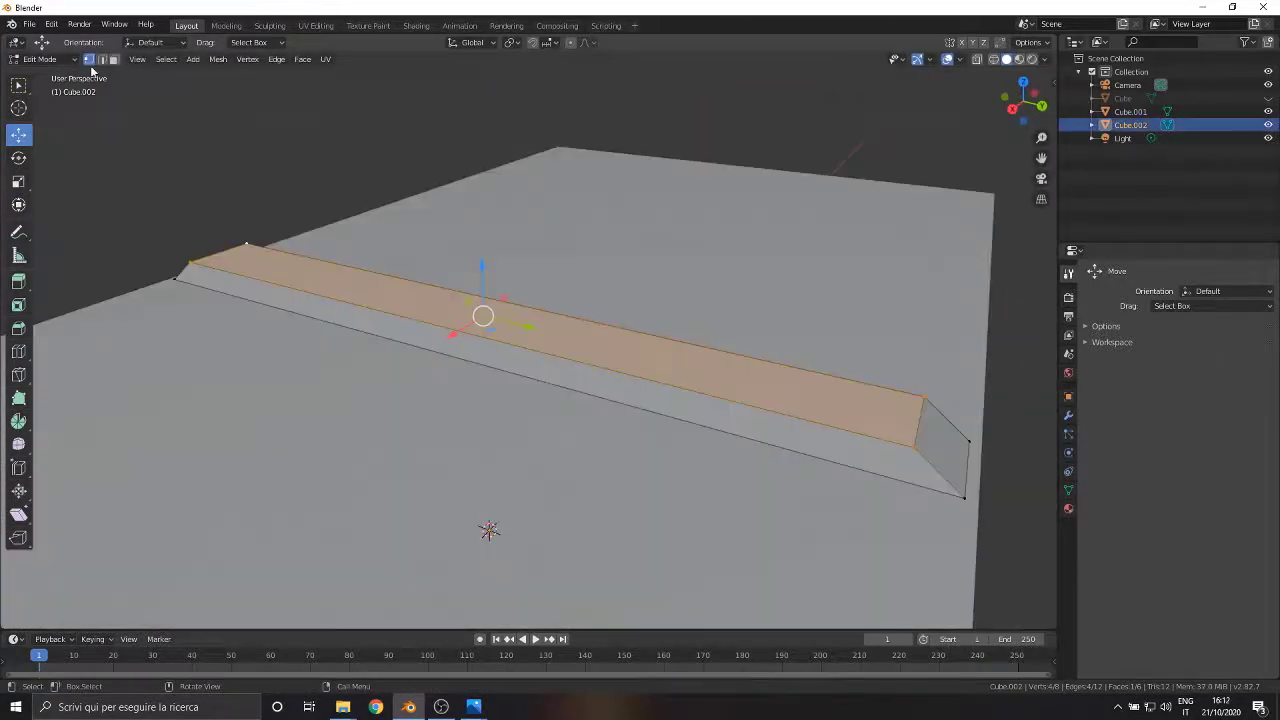
Switch to edge selection and select the strip's long edges
click(102, 60)
click(447, 332)
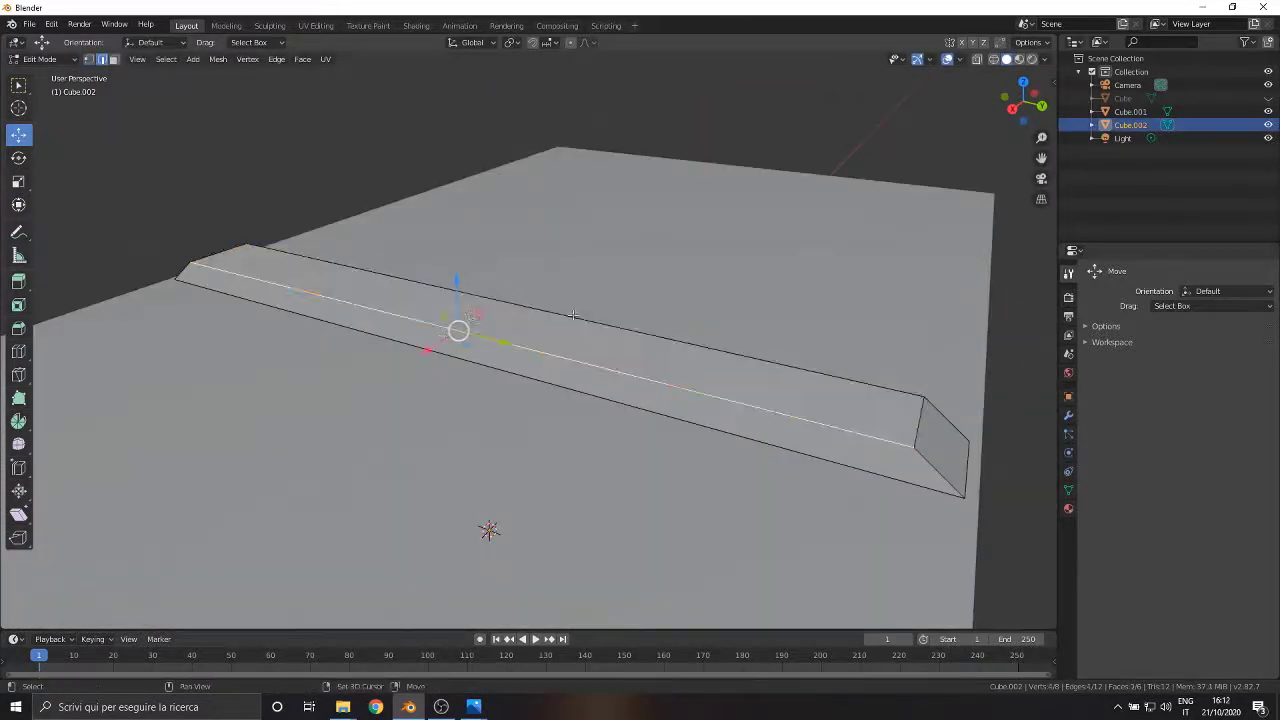
shift+click(590, 329)
shift+click(826, 466)
middle_drag(938, 474, 570, 386)
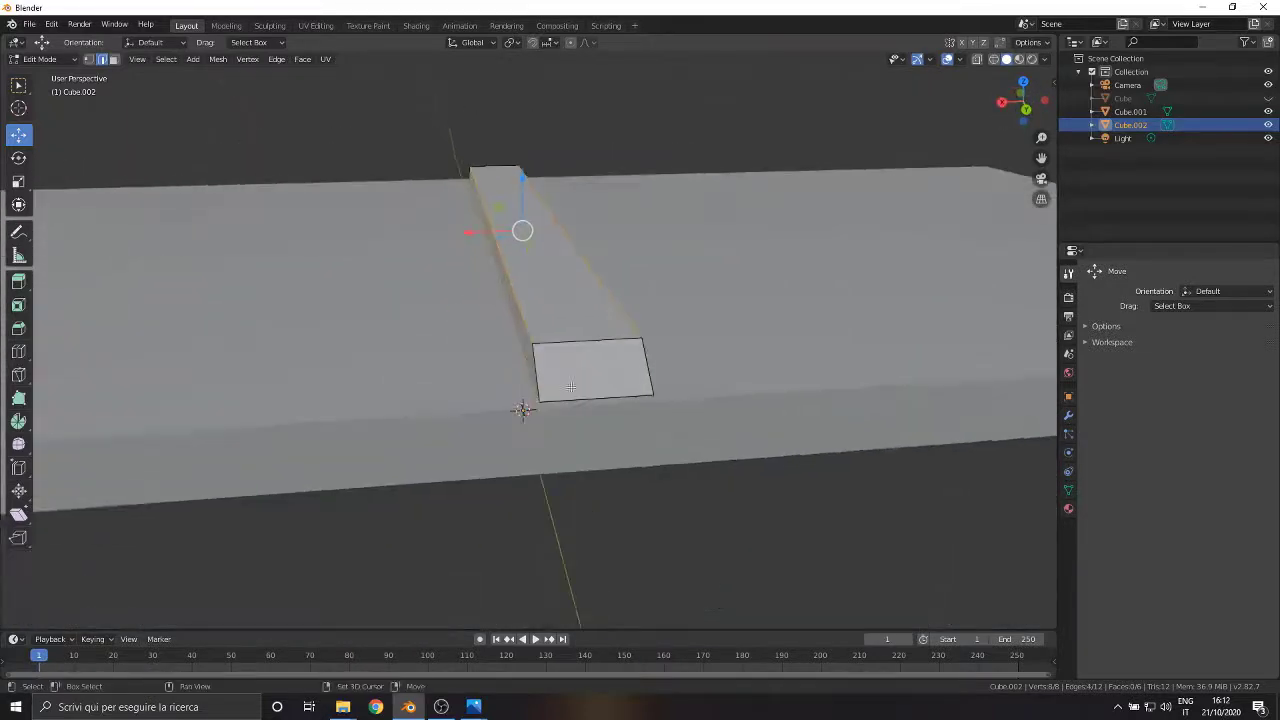
Try a narrow bevel on all of the strip's edges and undo it
key(a)
middle_drag(471, 366, 899, 335)
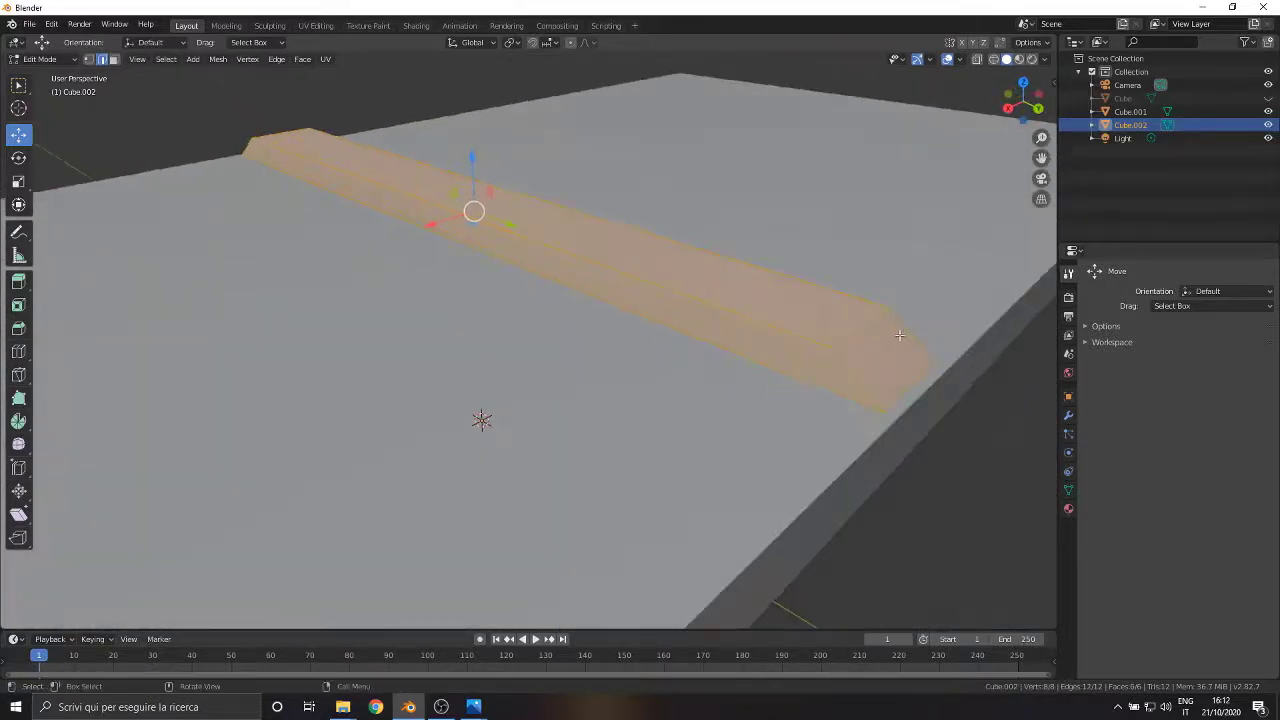
click(17, 328)
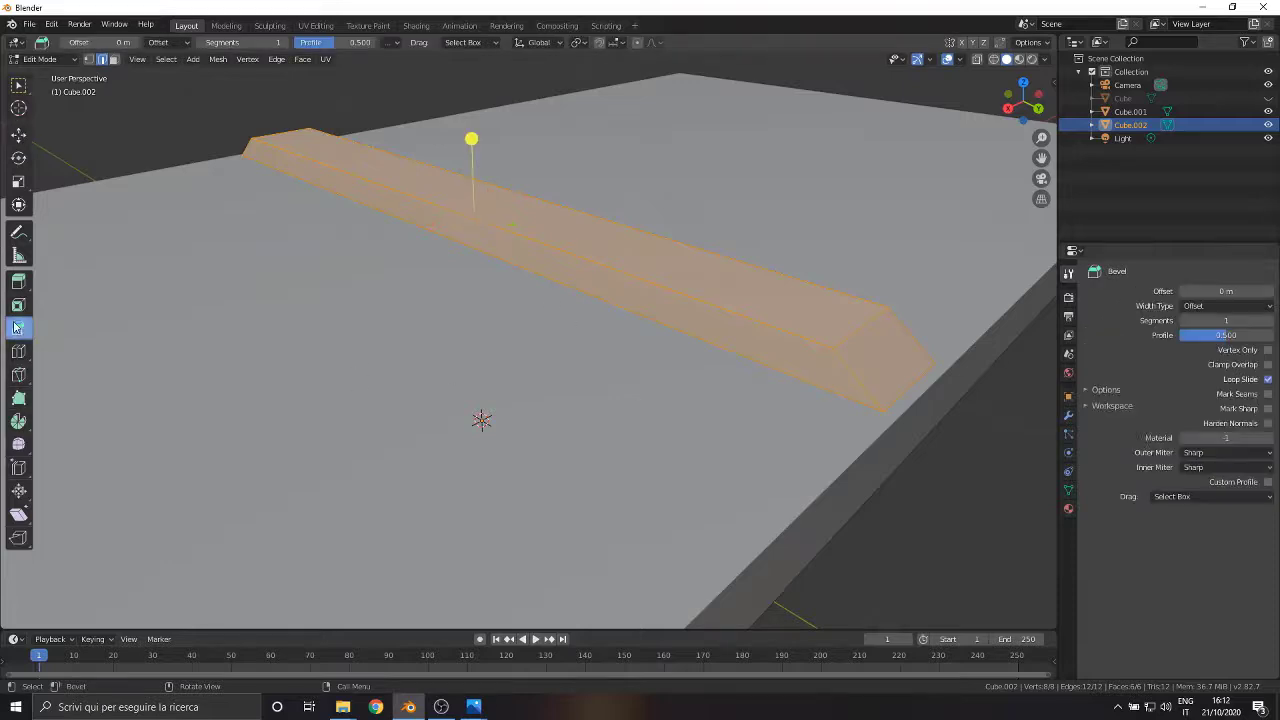
drag(471, 136, 471, 132)
scroll(686, 306, up, 4)
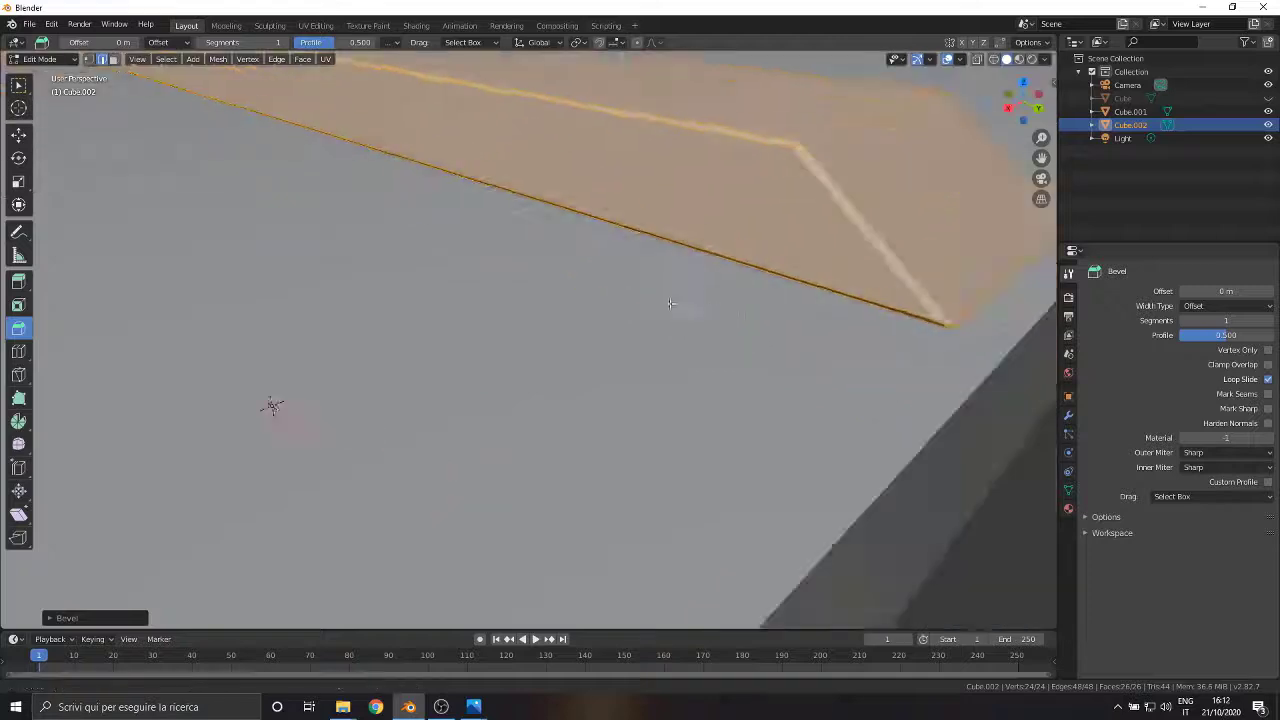
middle_drag(686, 306, 475, 178)
scroll(475, 178, down, 5)
scroll(490, 210, up, 2)
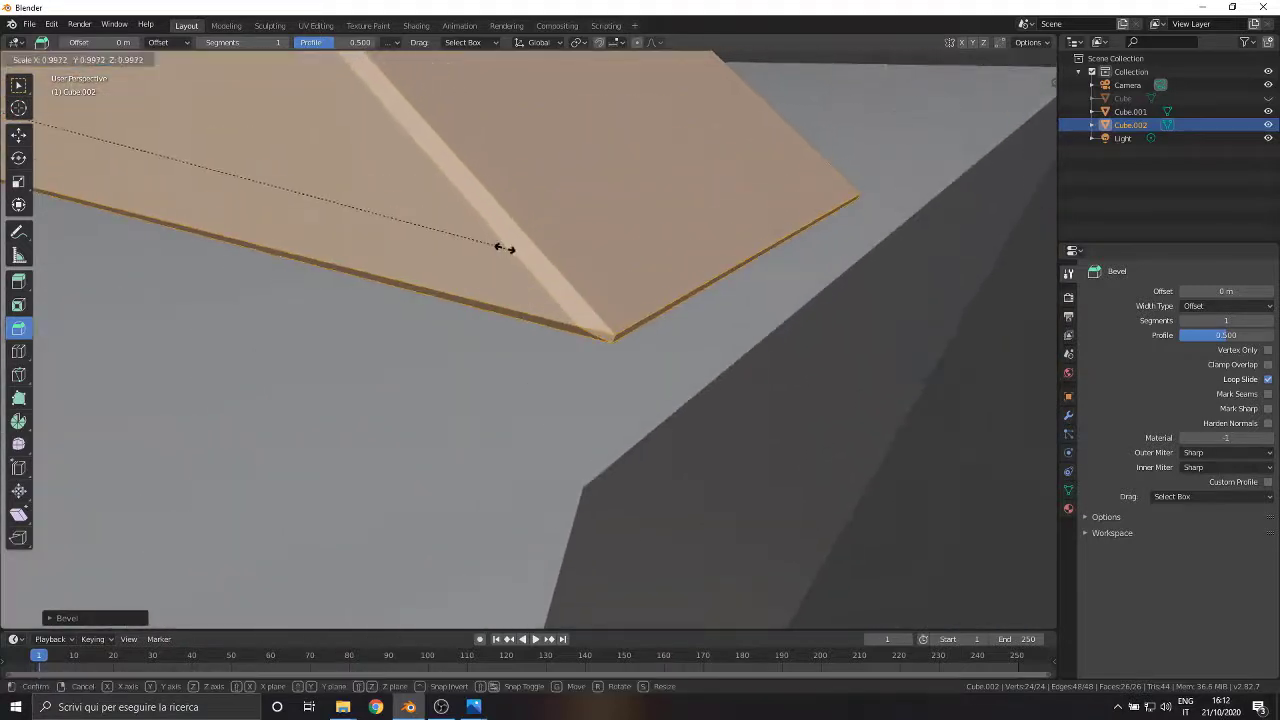
key(ctrl+z)
Bevel the strip's top outline and sloping corner edges, leaving out the base edges, with 2 segments and a width of about 0.0035 m
scroll(520, 310, down, 4)
click(505, 282)
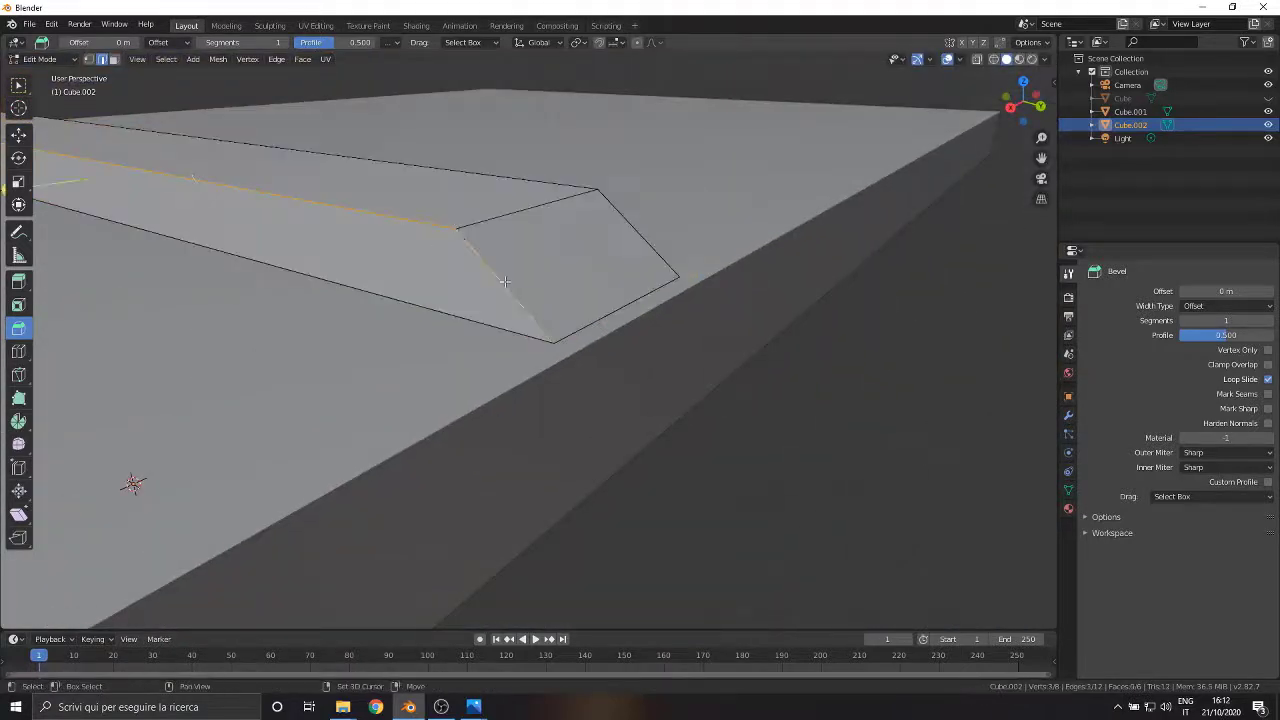
shift+click(490, 181)
middle_drag(470, 200, 690, 212)
shift+middle_drag(330, 480, 600, 385)
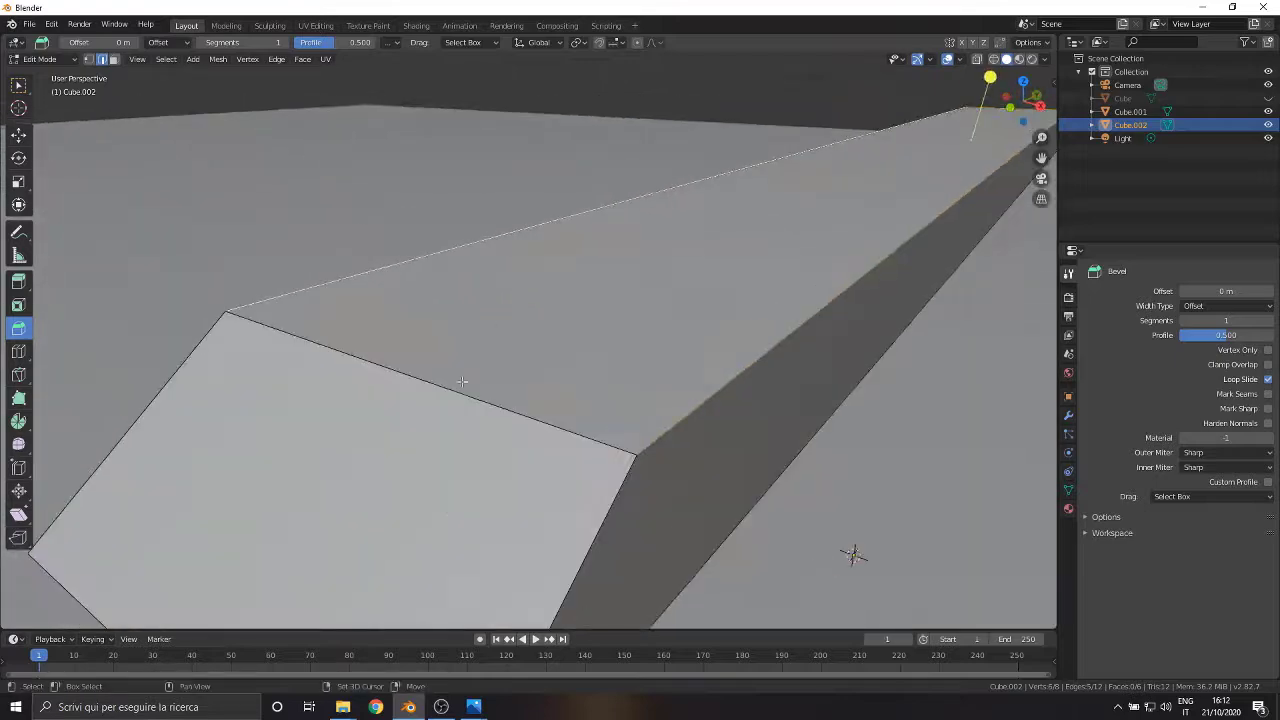
shift+click(530, 420)
shift+click(562, 504)
shift+click(145, 425)
middle_drag(460, 330, 370, 350)
shift+middle_drag(700, 200, 240, 106)
key(ctrl+b)
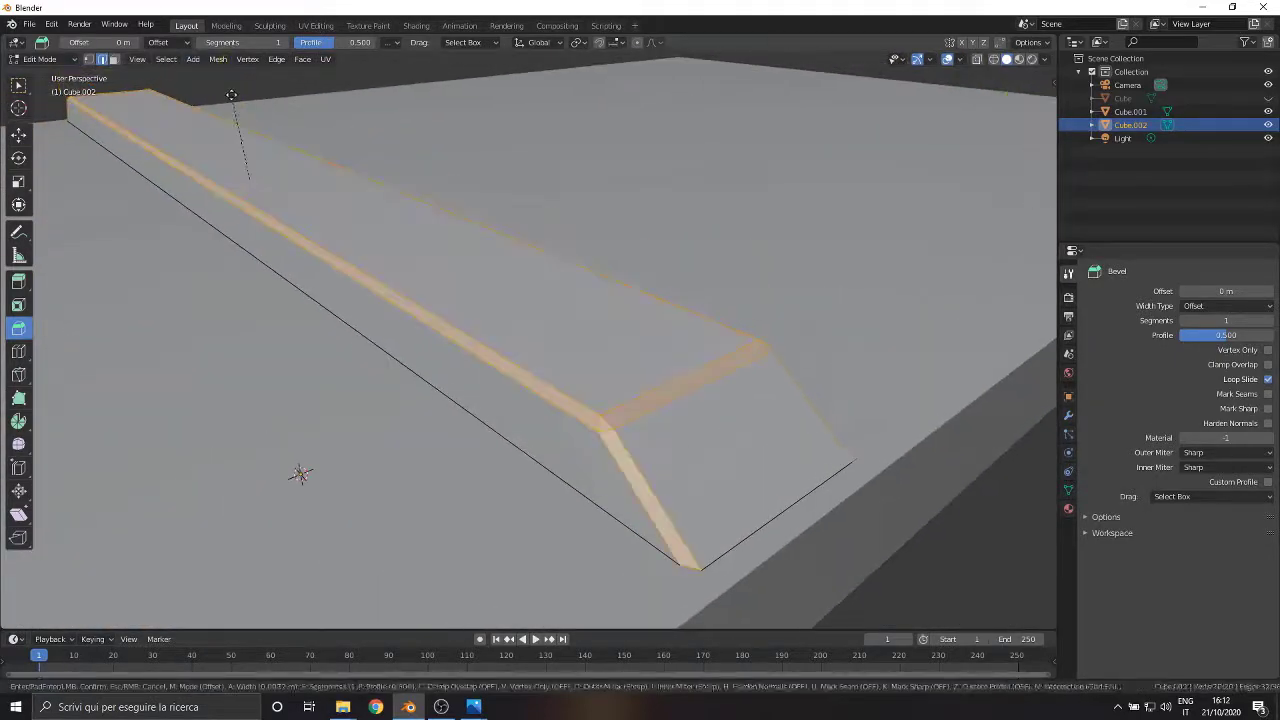
scroll(238, 97, up, 1)
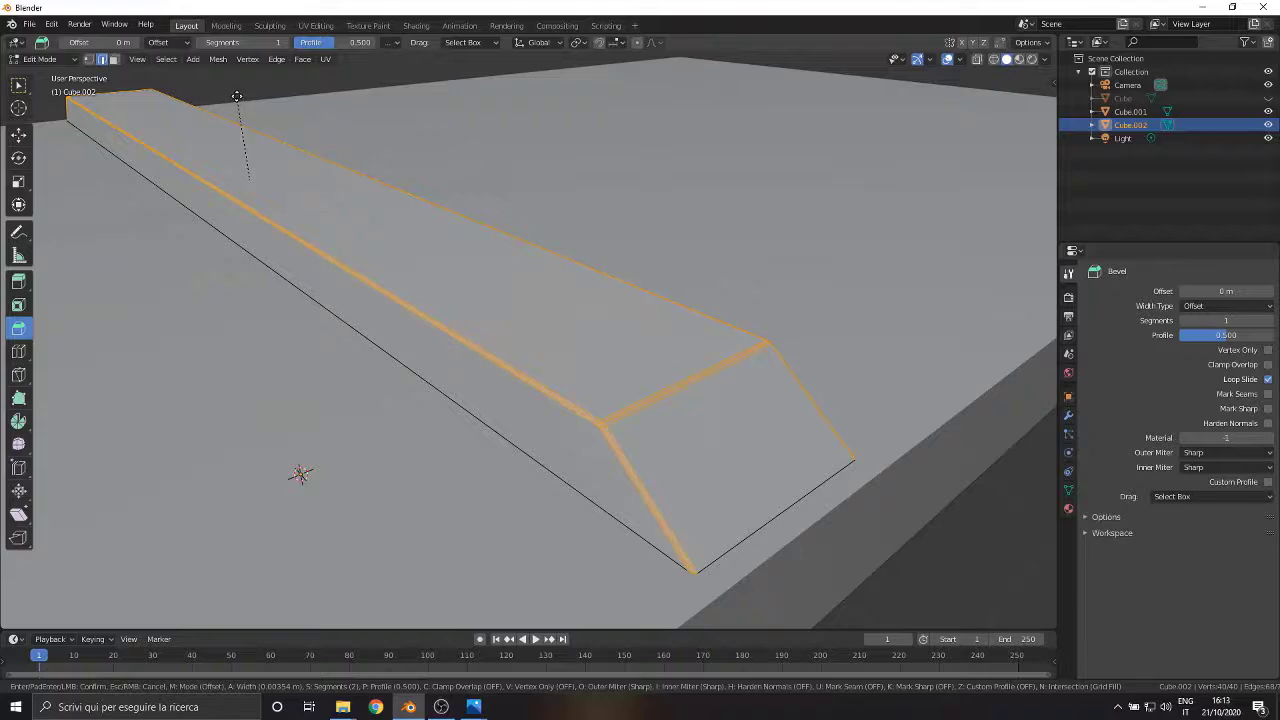
click(237, 97)
Return to Object Mode and duplicate the bevelled strip in place
click(44, 59)
click(58, 74)
middle_drag(482, 460, 523, 478)
scroll(523, 478, down, 5)
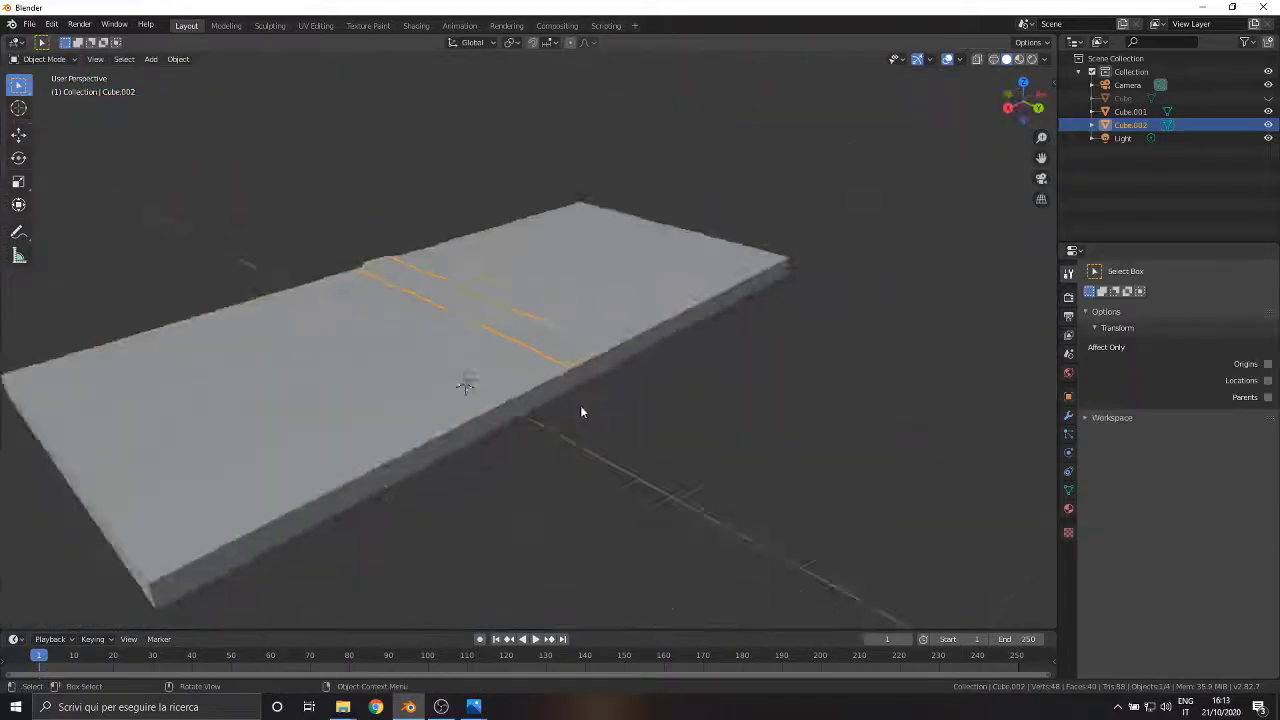
middle_drag(580, 405, 588, 394)
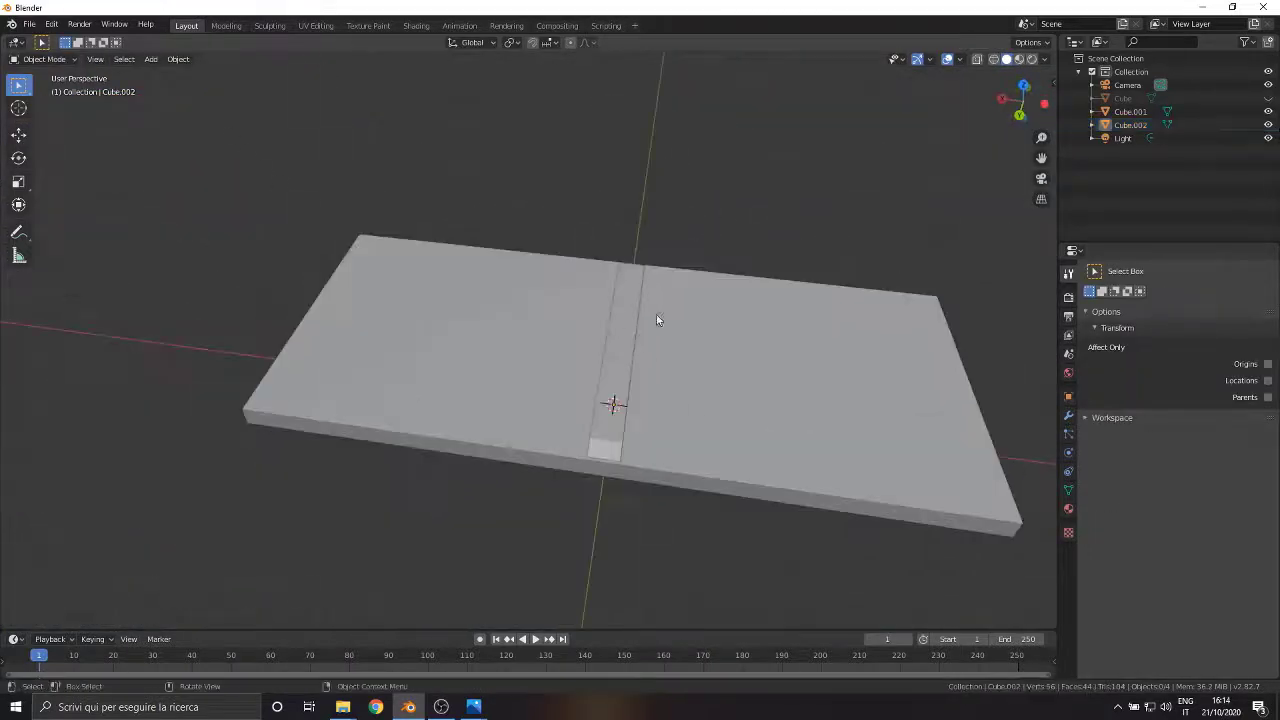
click(619, 360)
scroll(606, 378, up, 2)
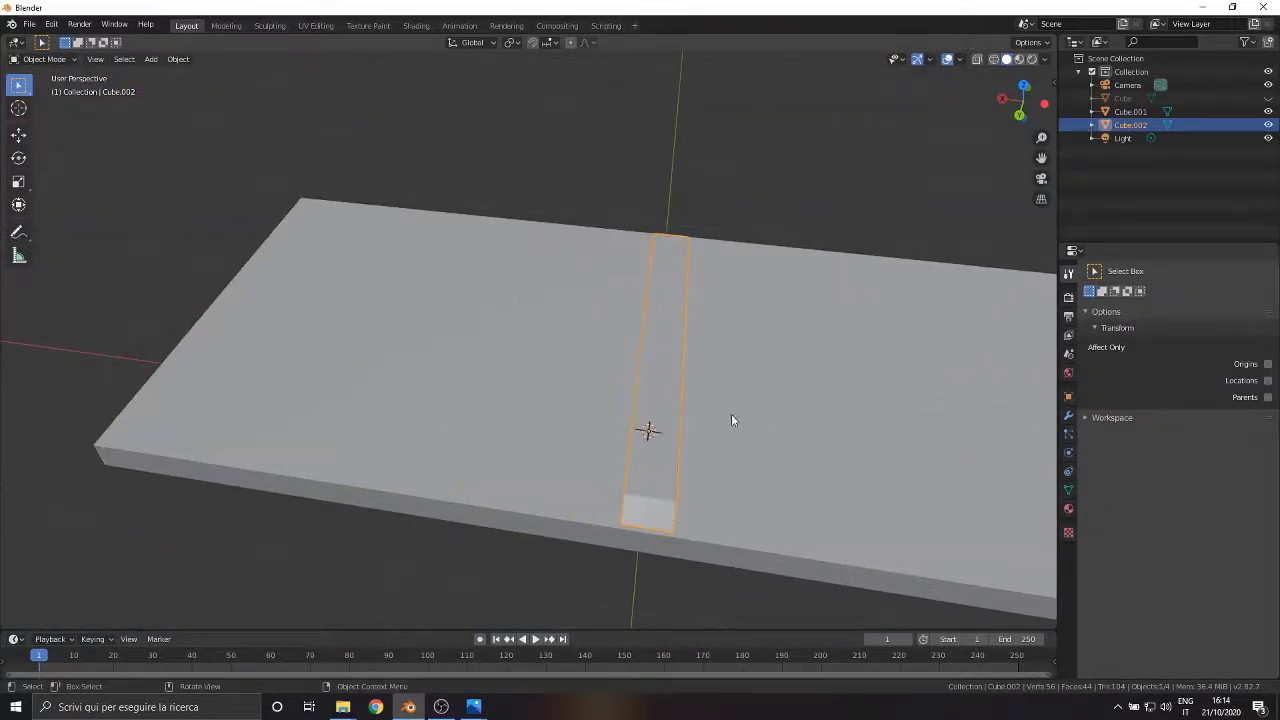
key(shift+d)
right_click(674, 420)
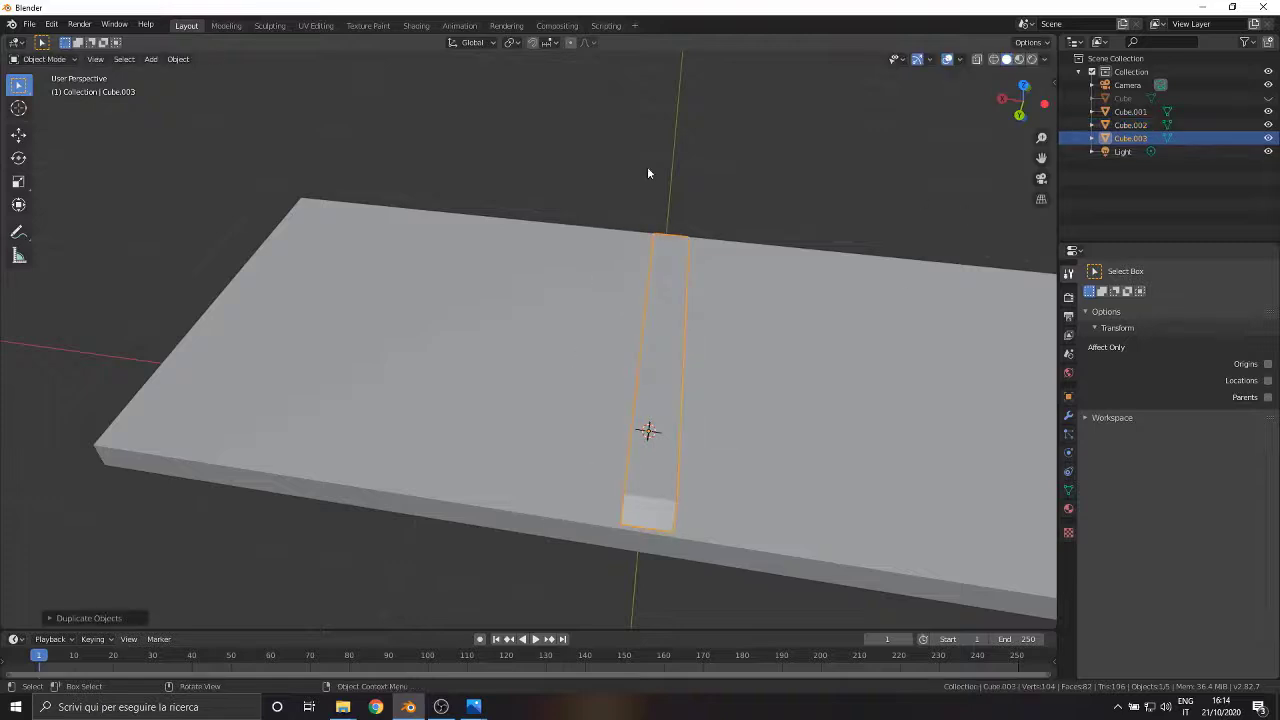
Add a Mirror modifier to the duplicated strip with Y as its only axis
click(1069, 417)
click(1110, 272)
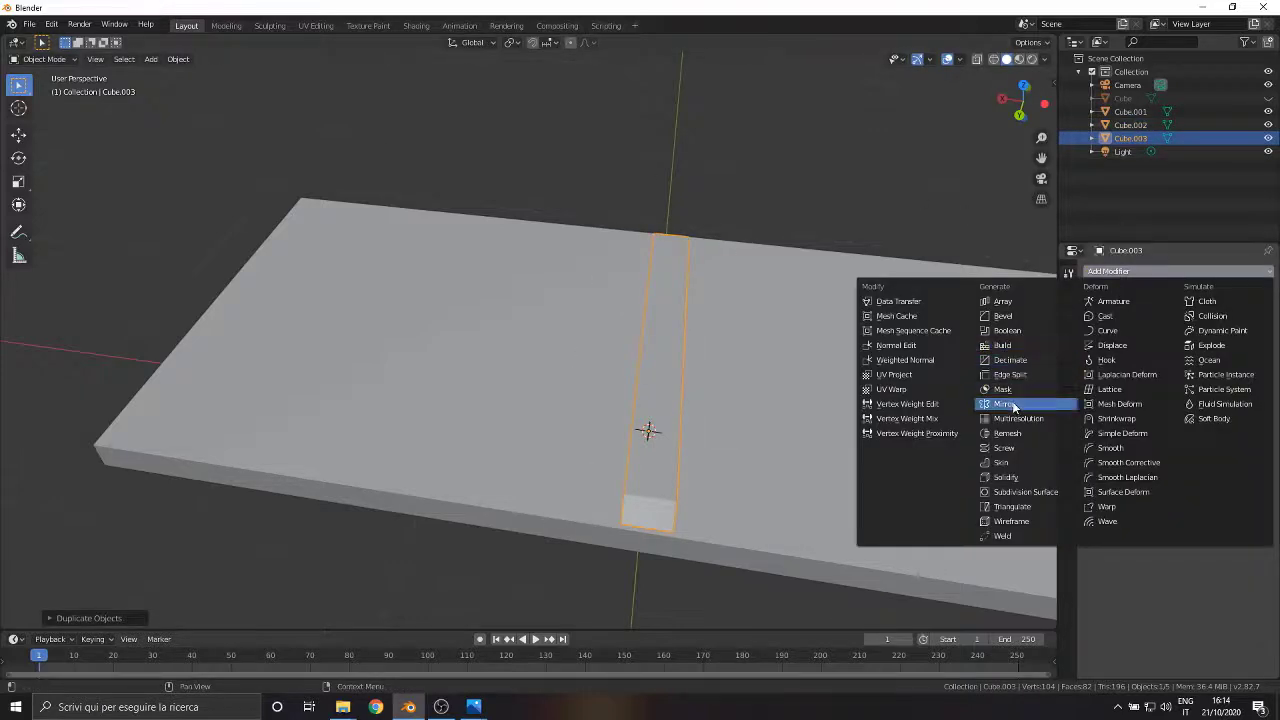
click(1015, 407)
click(1094, 361)
click(1093, 345)
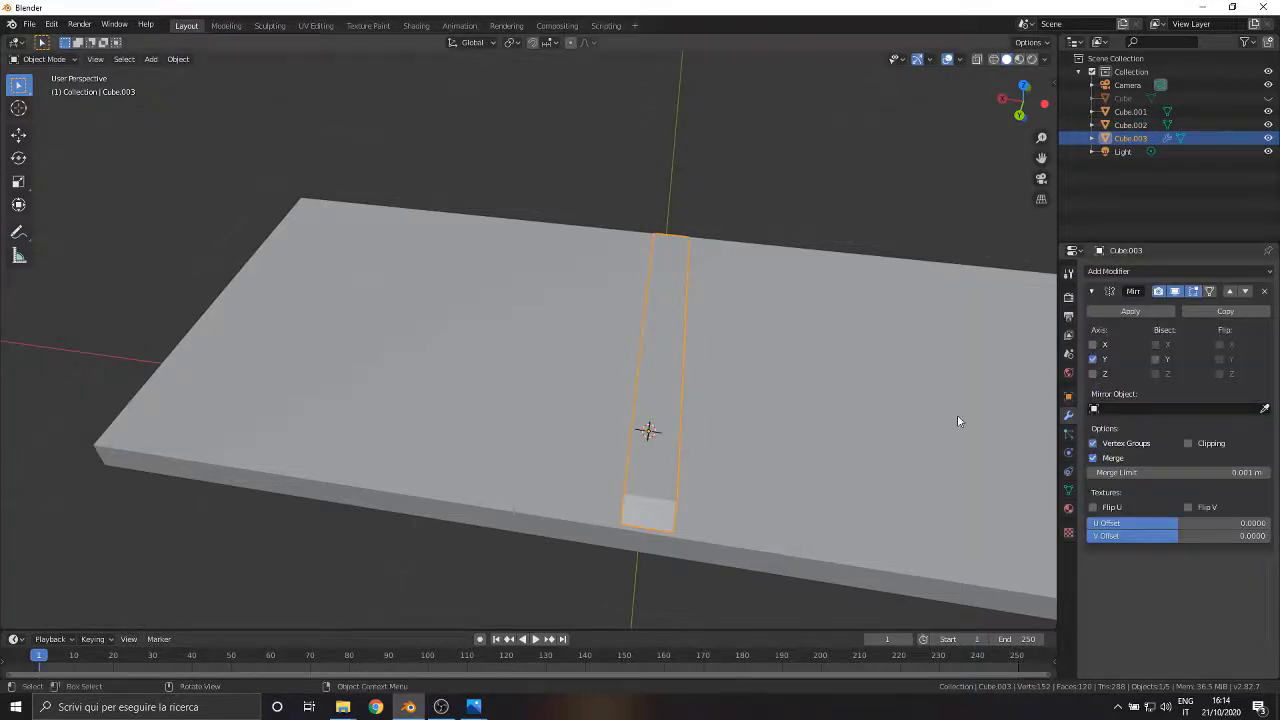
Move the duplicate's whole mesh along X toward one short end of the slab and change its mirror axis to X only
click(18, 134)
key(Tab)
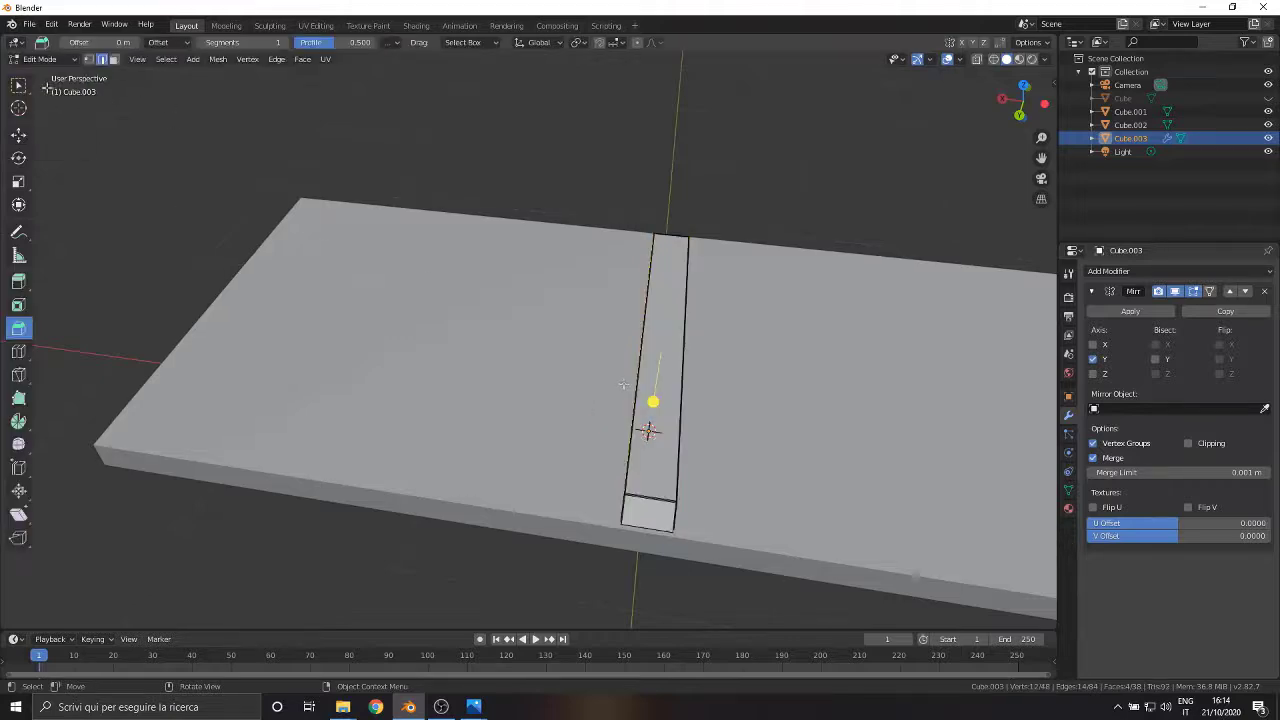
key(a)
click(20, 137)
drag(607, 339, 283, 346)
click(1094, 360)
click(1093, 345)
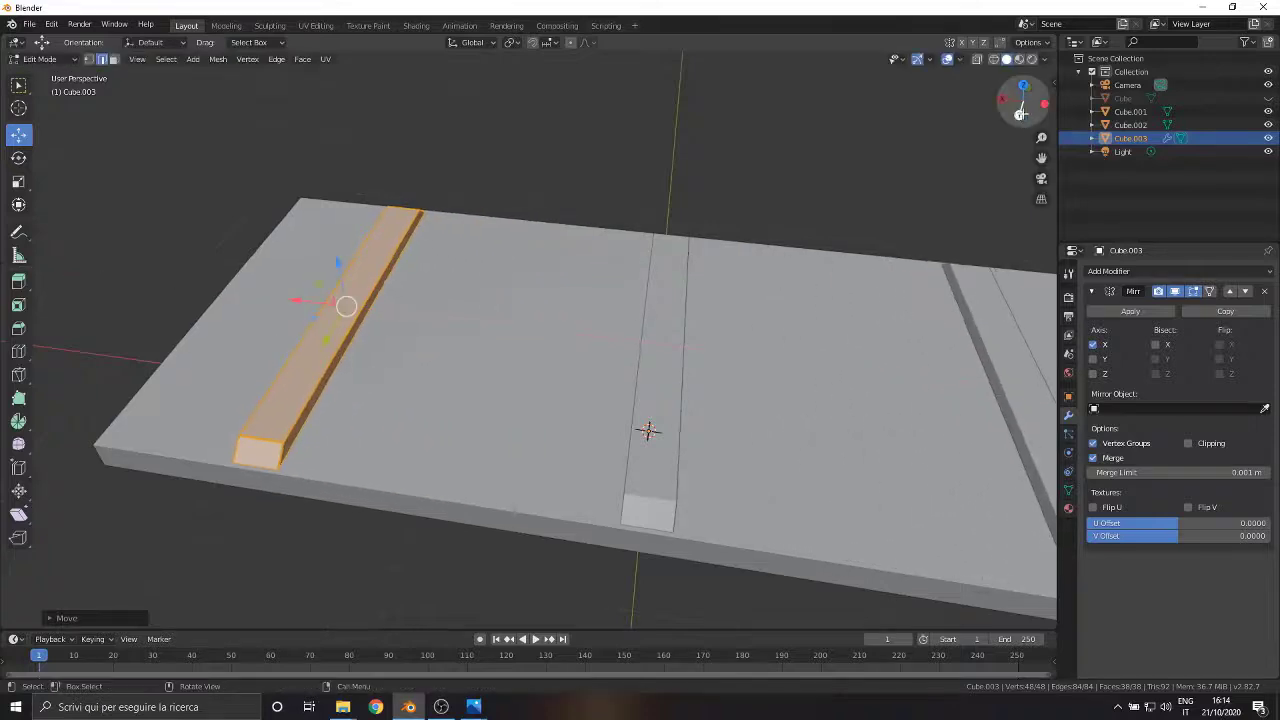
Shift the duplicate strip a little further along X toward the slab's short end in back view
click(1020, 112)
scroll(795, 317, down, 2)
key(g)
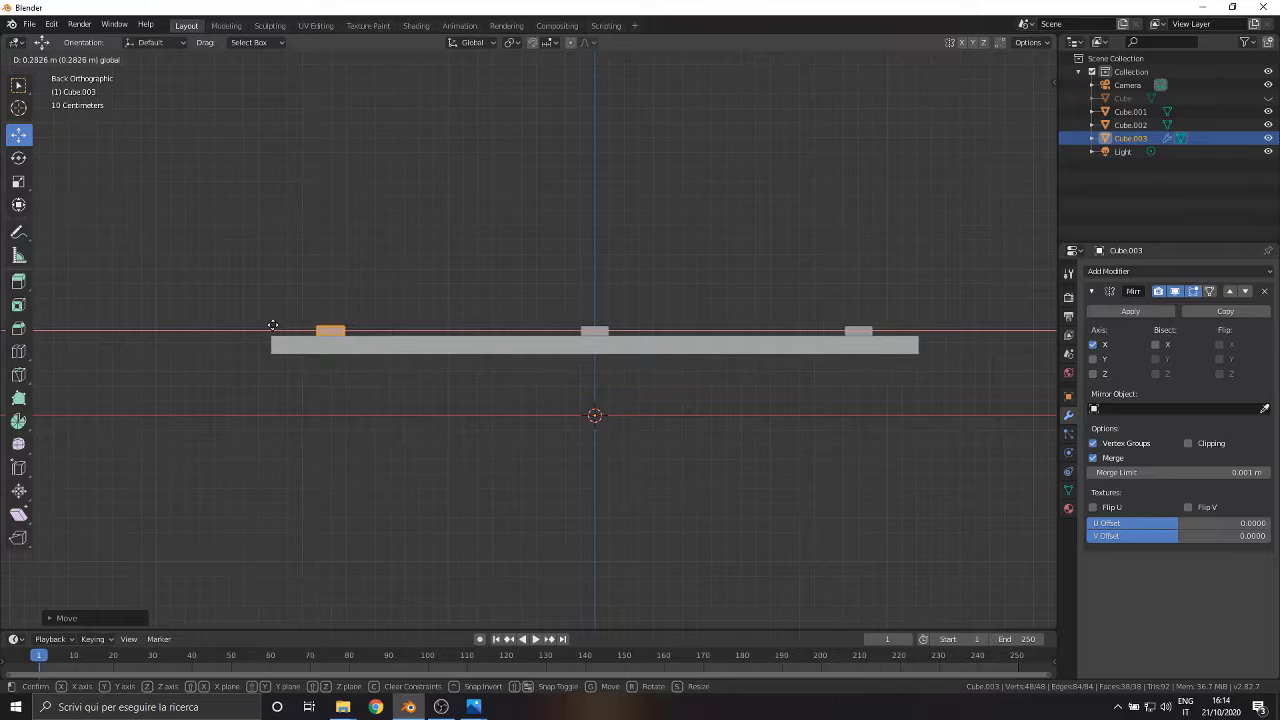
click(281, 325)
middle_drag(281, 325, 440, 217)
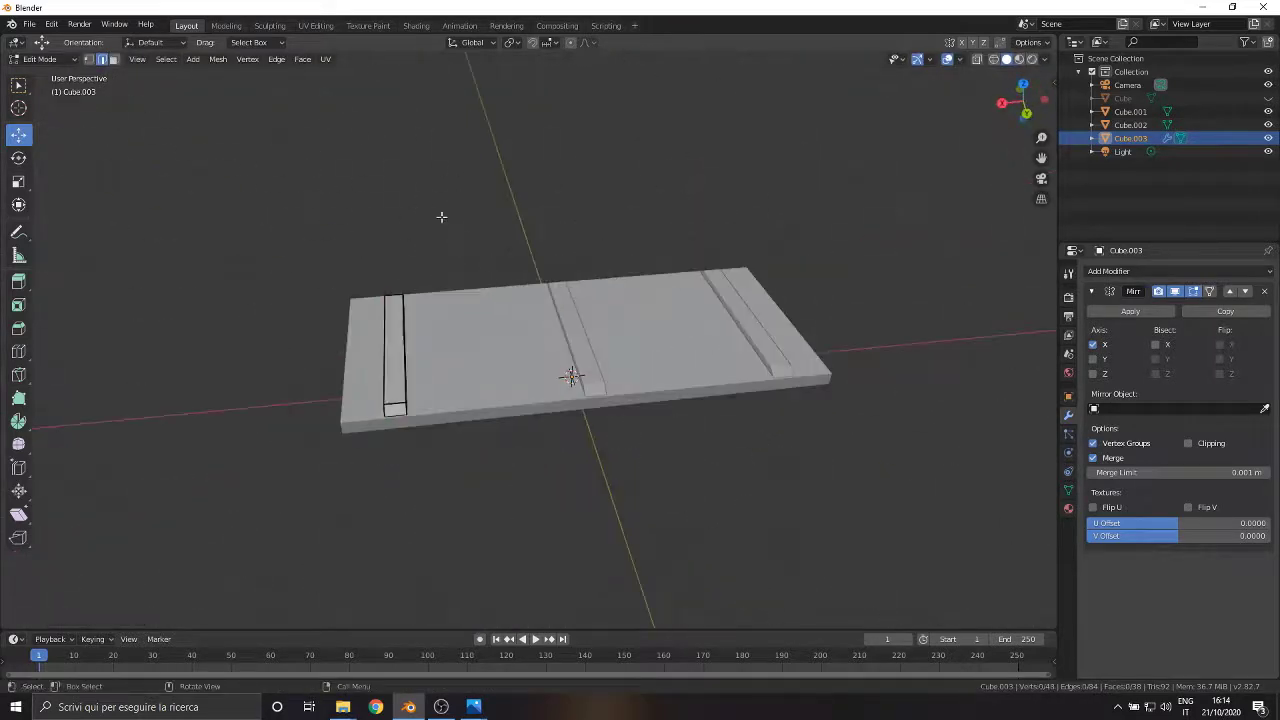
Apply the Mirror modifier in Object Mode and join the two outer strips with the middle strip
click(40, 58)
click(45, 48)
click(1130, 311)
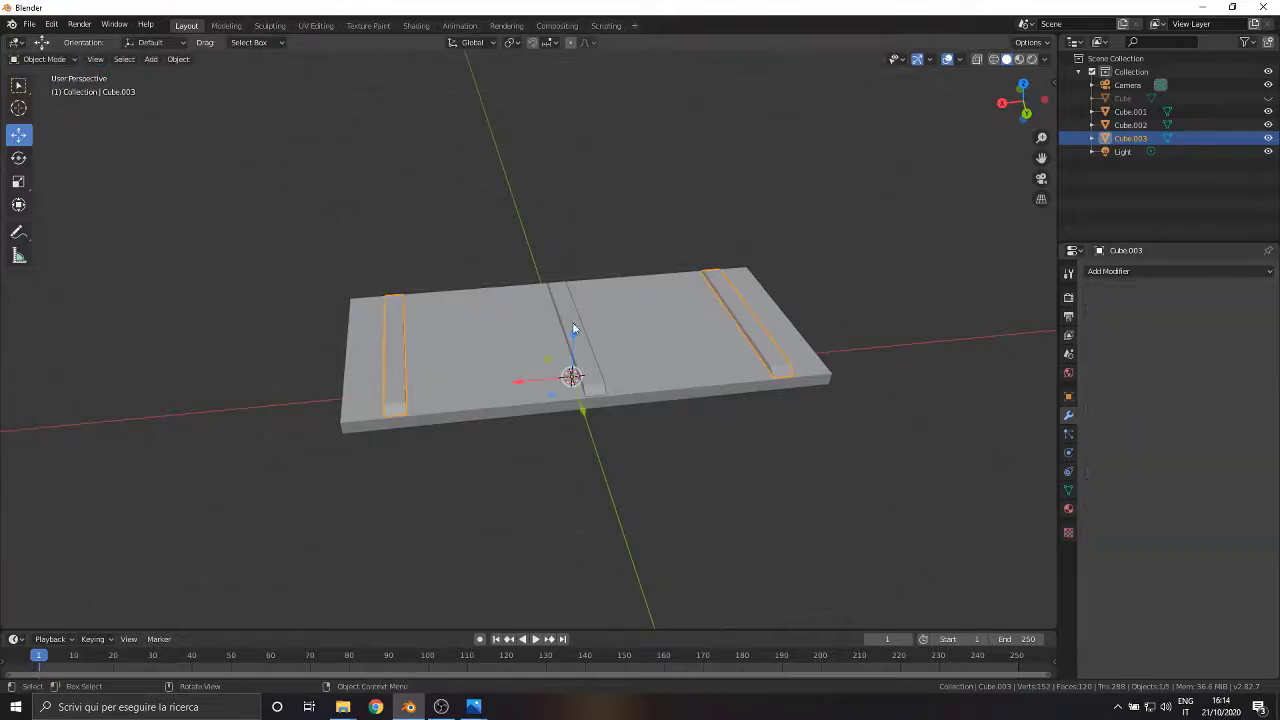
shift+click(573, 323)
right_click(755, 330)
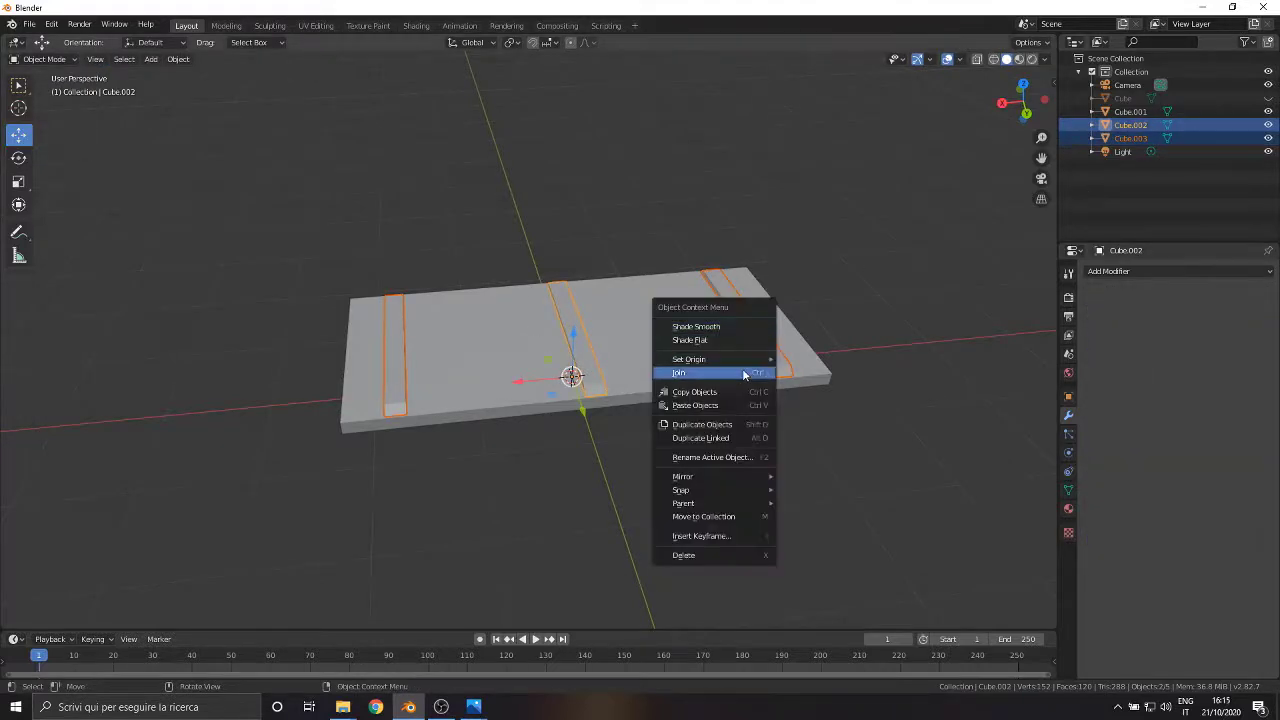
click(752, 373)
Give all edges of the lid slab a narrow bevel in Edit Mode and return to Object Mode
click(42, 59)
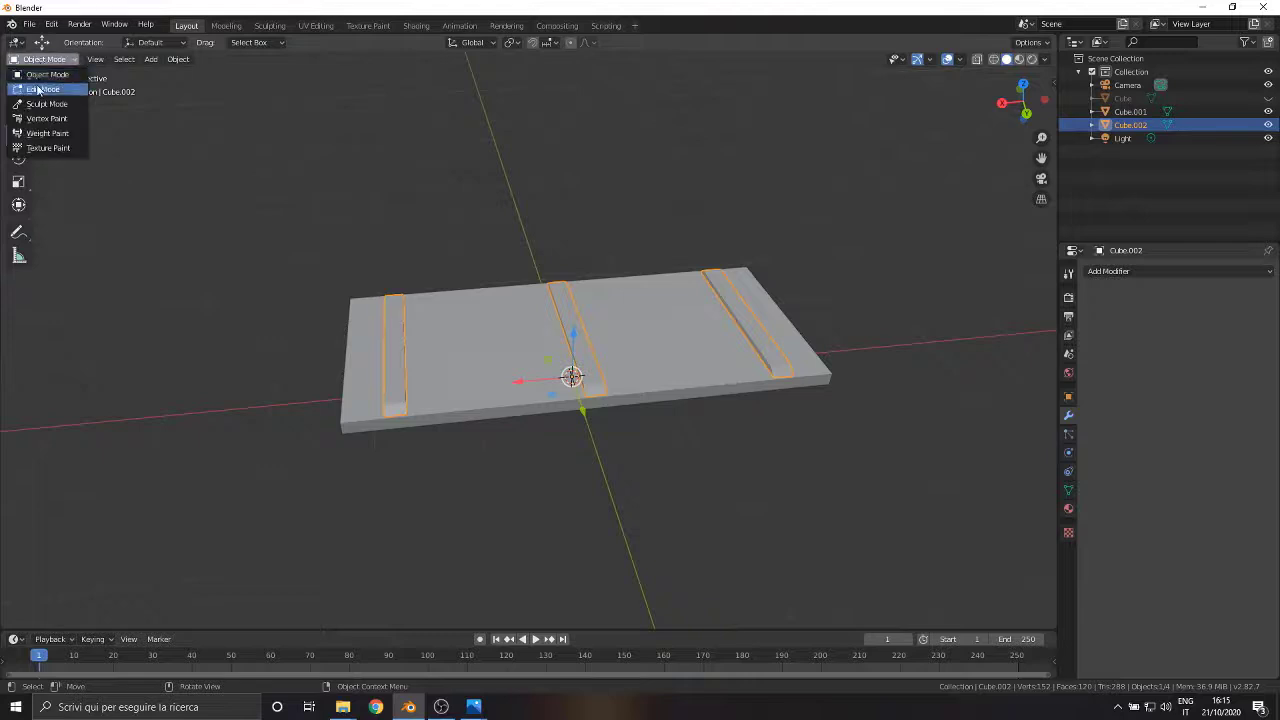
click(42, 89)
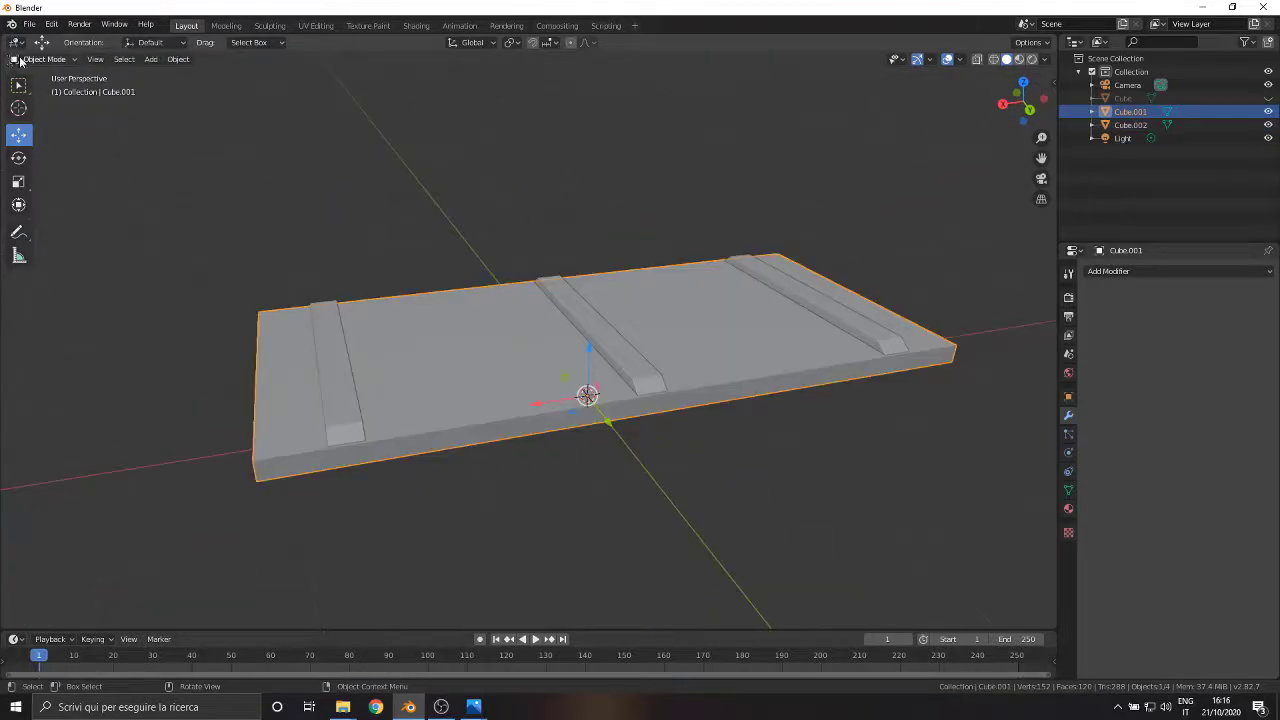
click(23, 62)
click(42, 89)
scroll(398, 430, up, 1)
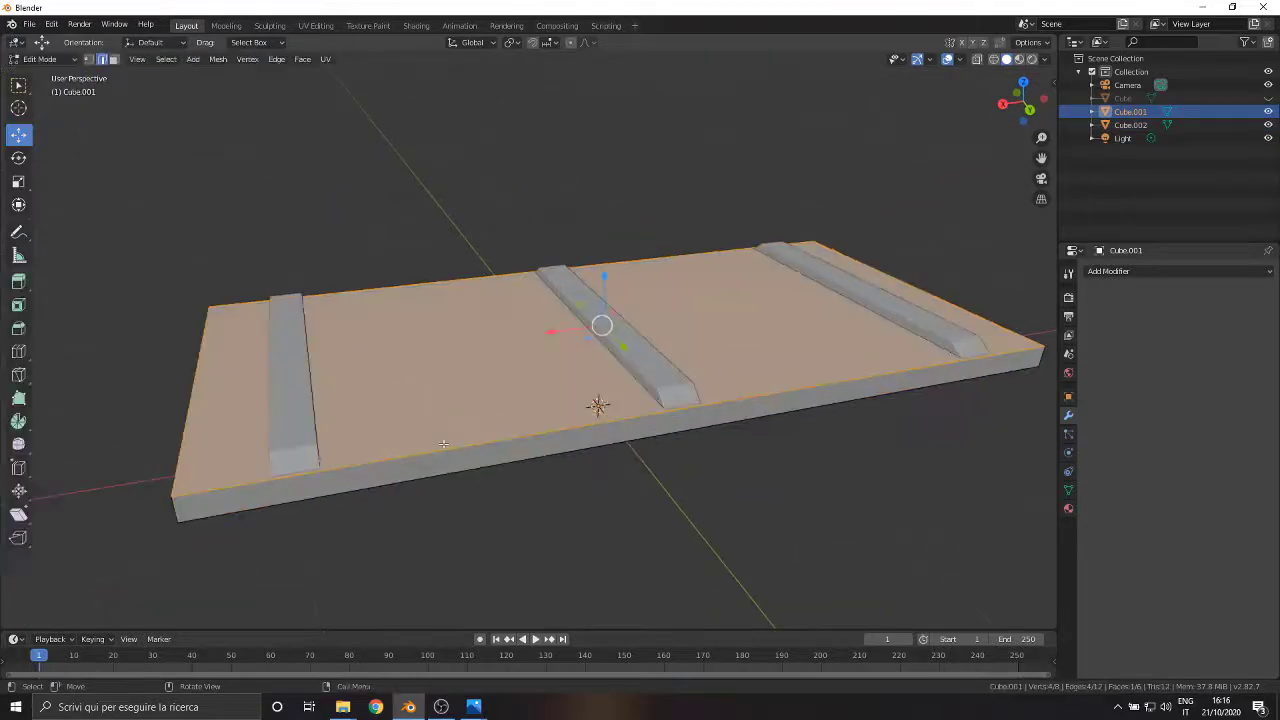
alt+click(448, 448)
key(a)
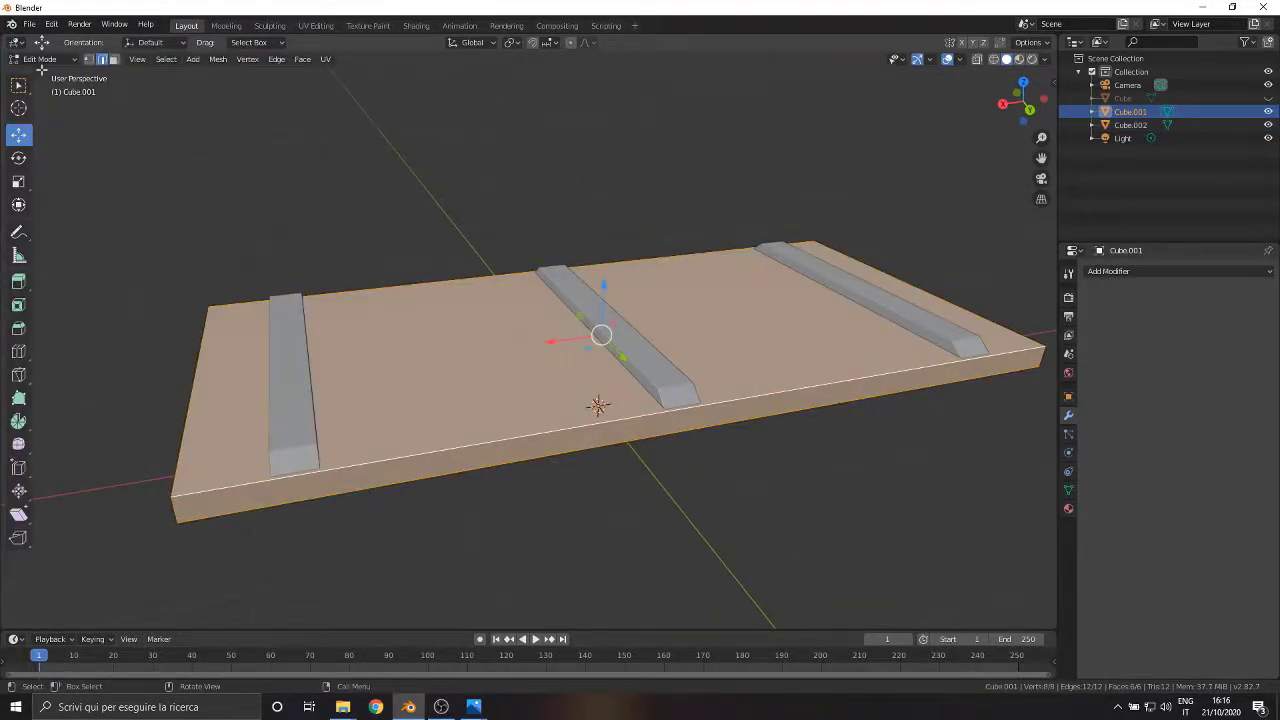
click(17, 328)
drag(603, 264, 603, 258)
scroll(360, 517, up, 3)
shift+middle_drag(360, 517, 690, 395)
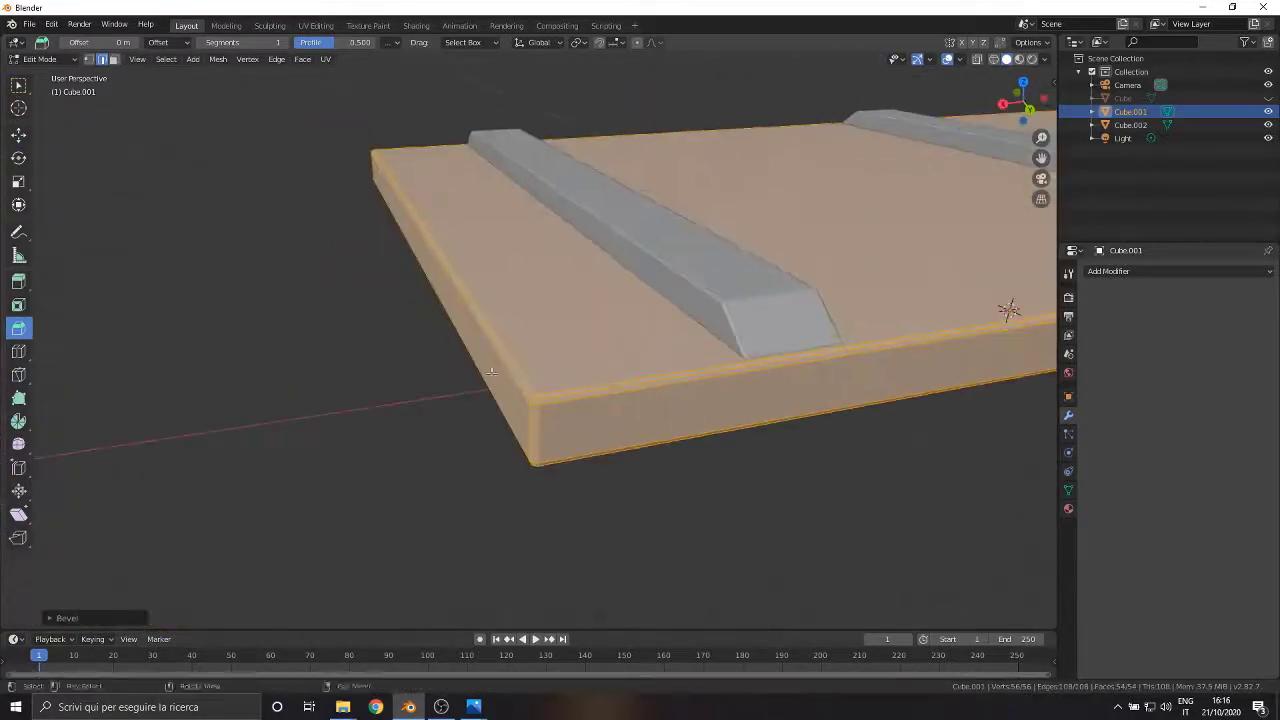
middle_drag(480, 410, 540, 375)
key(Tab)
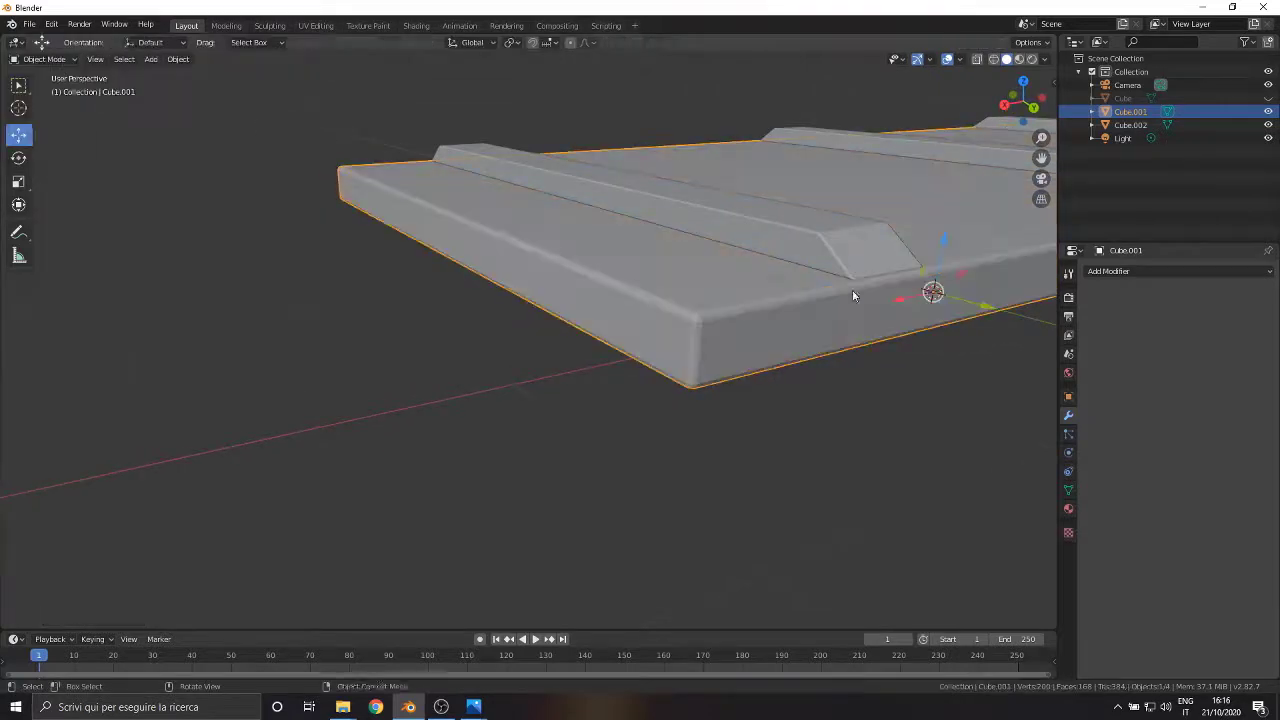
Unhide the case and, in top view, place the 3D cursor on the lid's long edge at X 0 m, Y -1 m
key(alt+h)
key(KP_7)
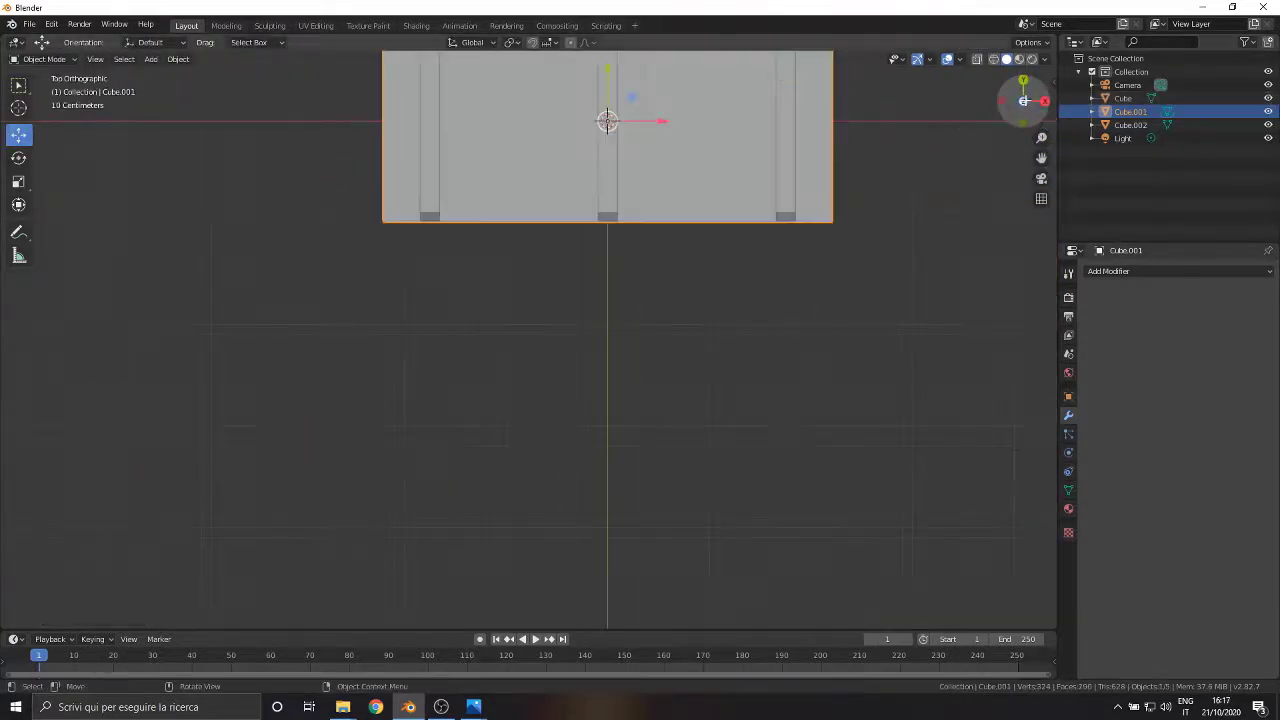
shift+middle_drag(649, 225, 598, 345)
scroll(583, 363, up, 4)
shift+middle_drag(608, 293, 581, 384)
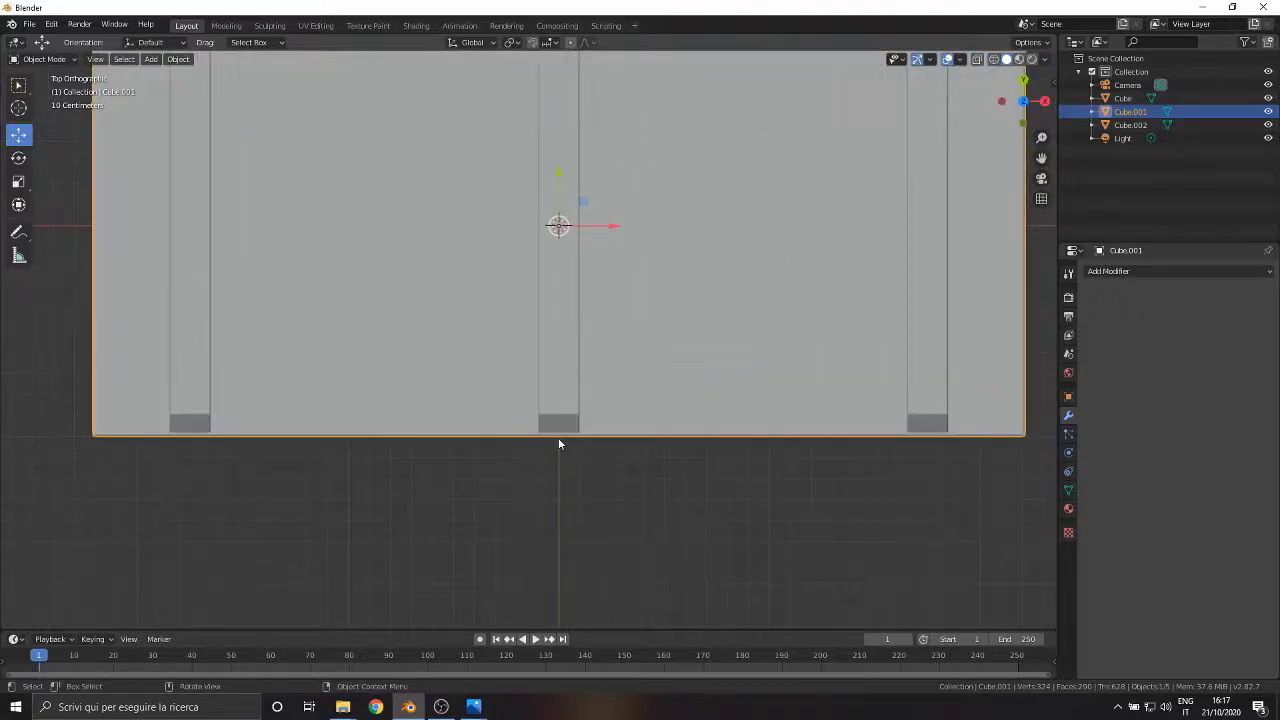
scroll(605, 520, up, 6)
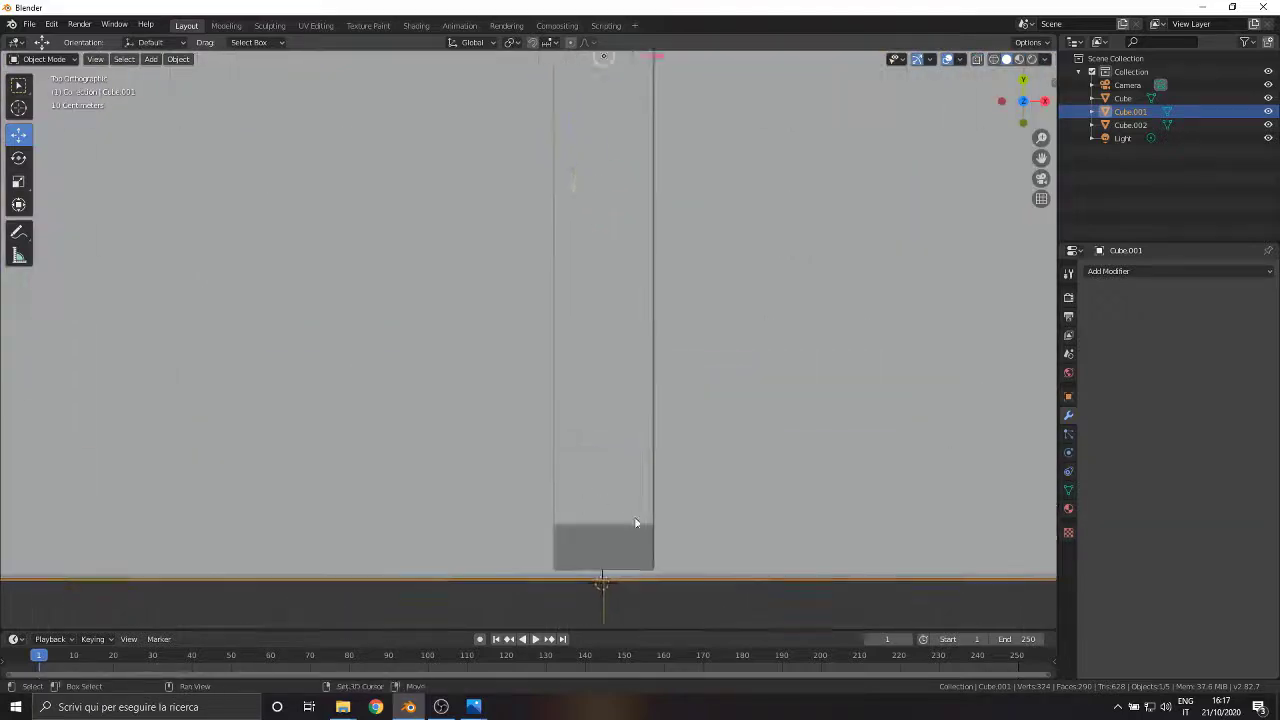
key(n)
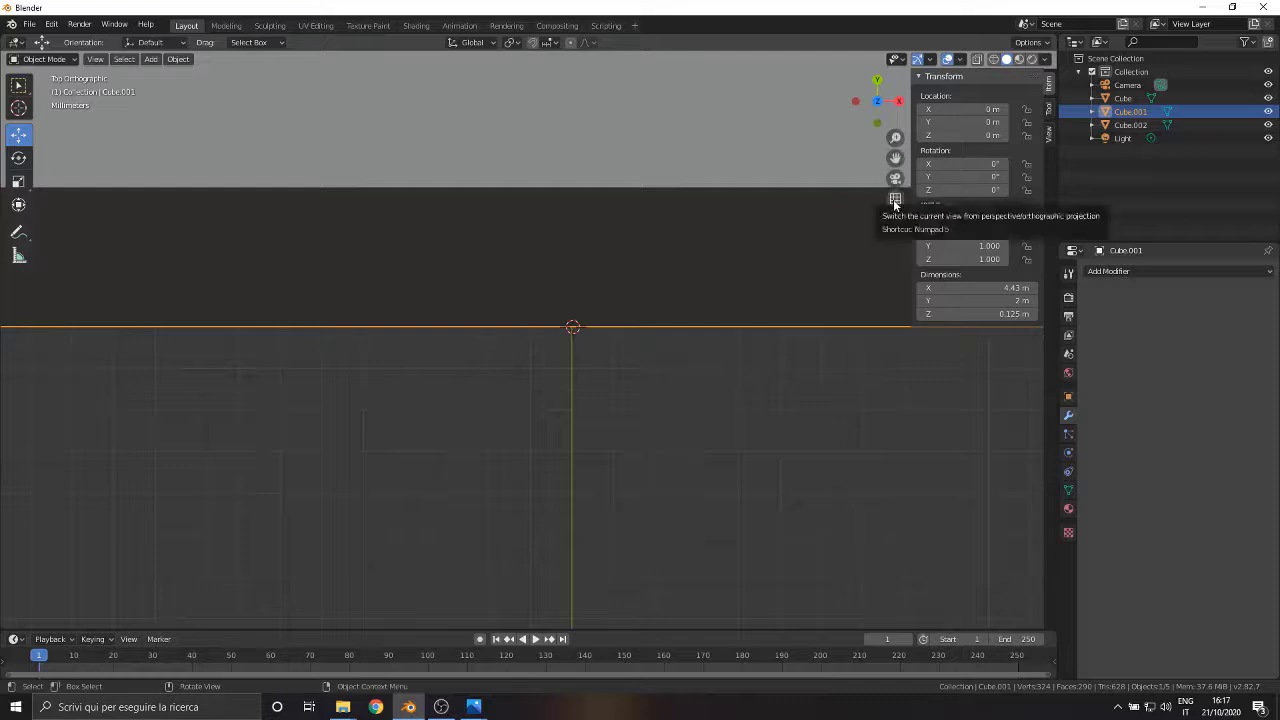
click(1048, 108)
click(1048, 133)
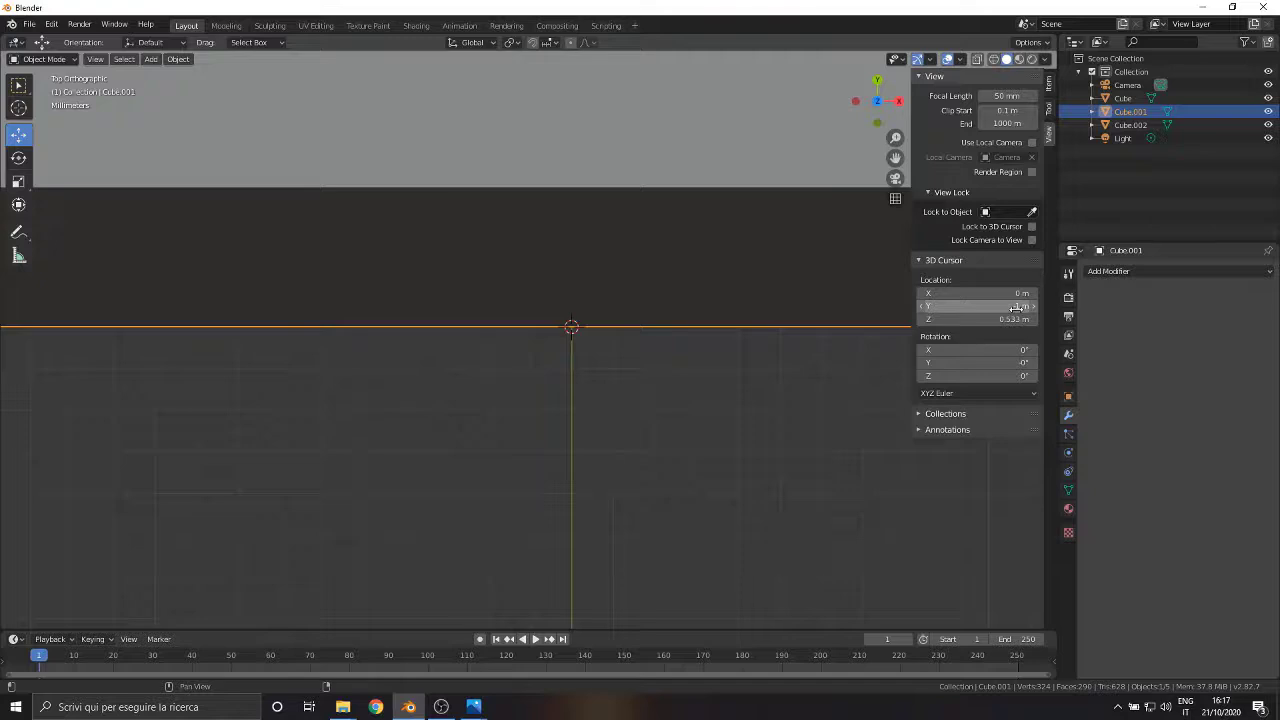
In front view, move the 3D cursor down to the lid-case seam at about Z 0.42 m and set its X location to 0 m
middle_drag(710, 395, 720, 199)
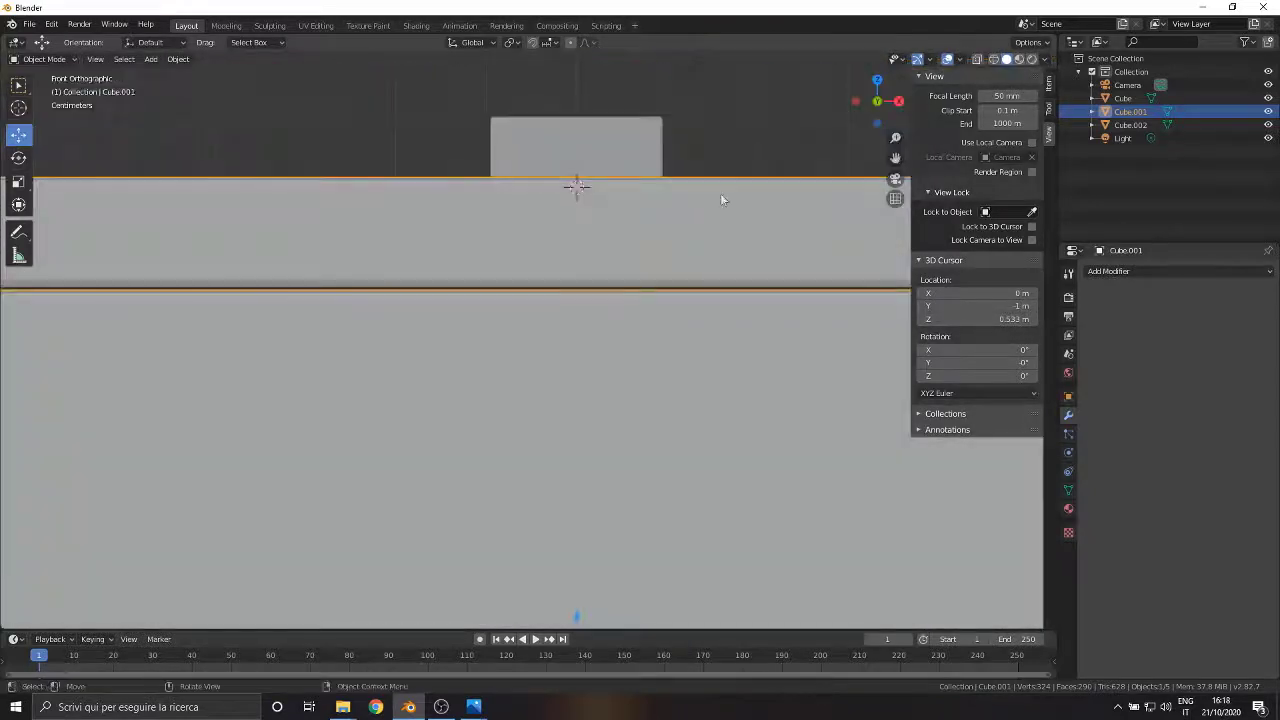
scroll(612, 295, up, 3)
shift+middle_drag(662, 277, 548, 386)
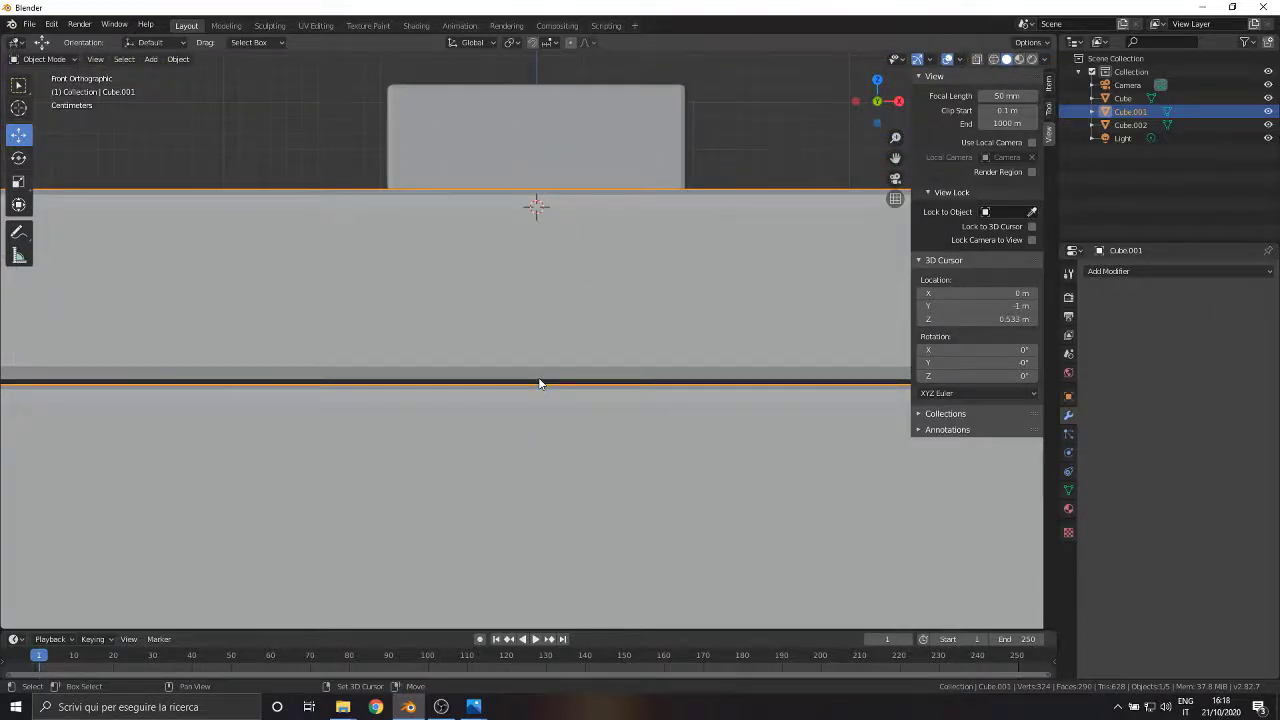
click(976, 294)
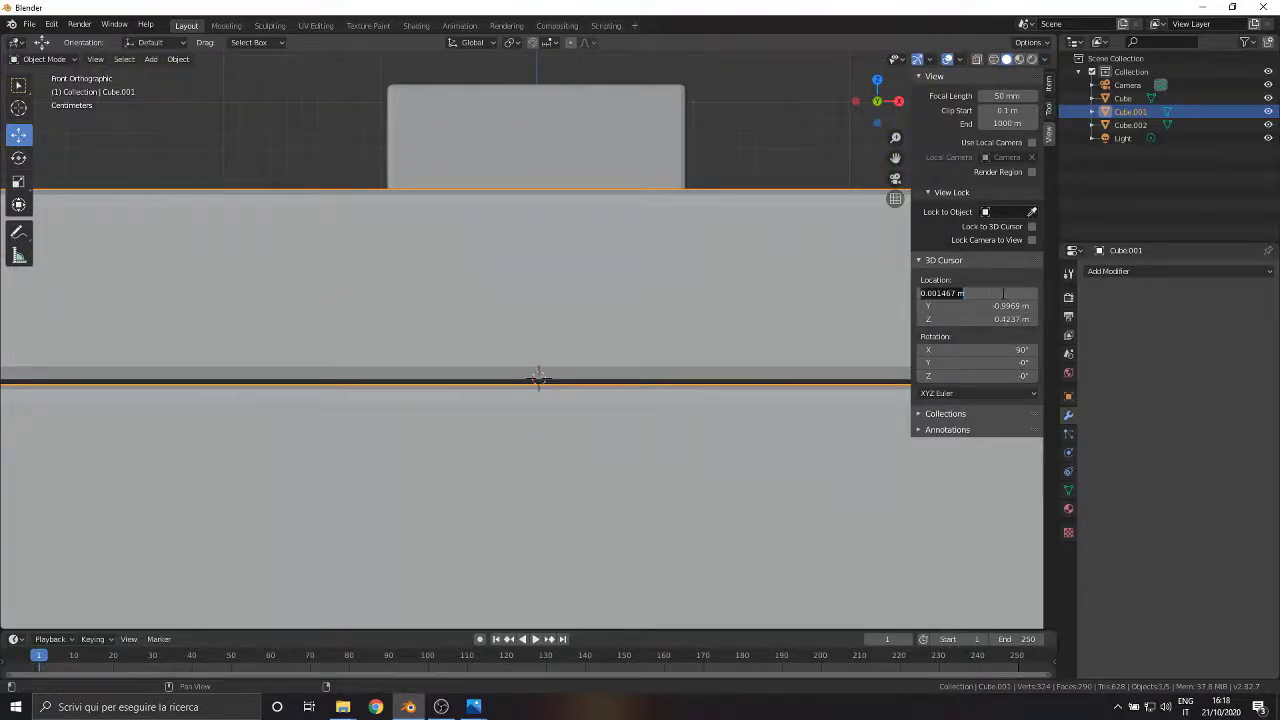
text(0)
key(Return)
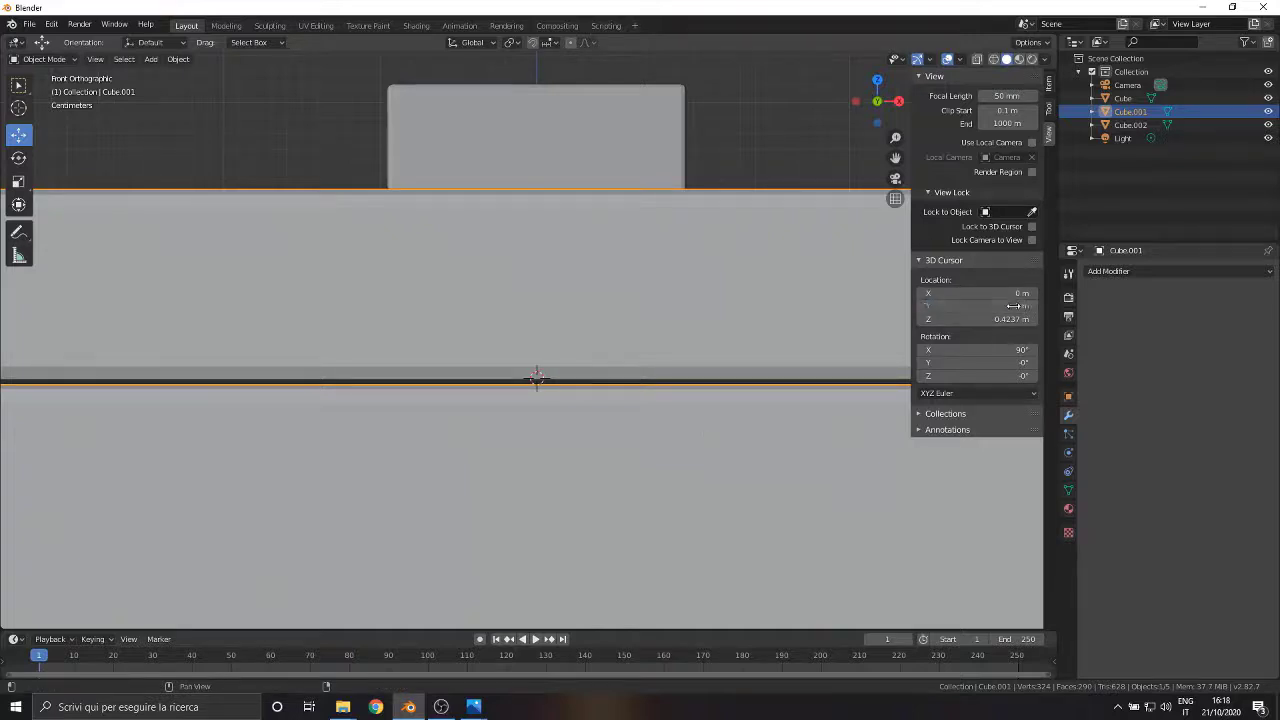
Set the lid slab's origin to the 3D cursor at the seam
middle_drag(668, 362, 600, 570)
scroll(600, 560, down, 10)
key(n)
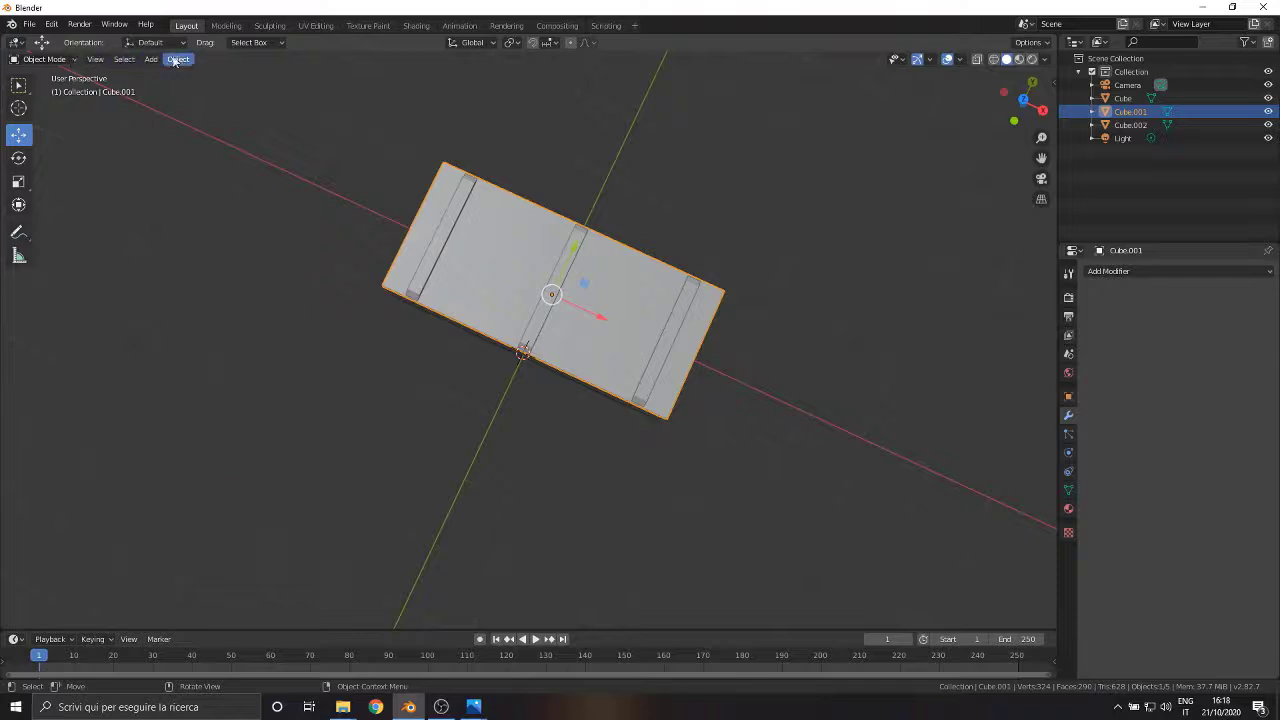
click(177, 59)
mouse_move(198, 88)
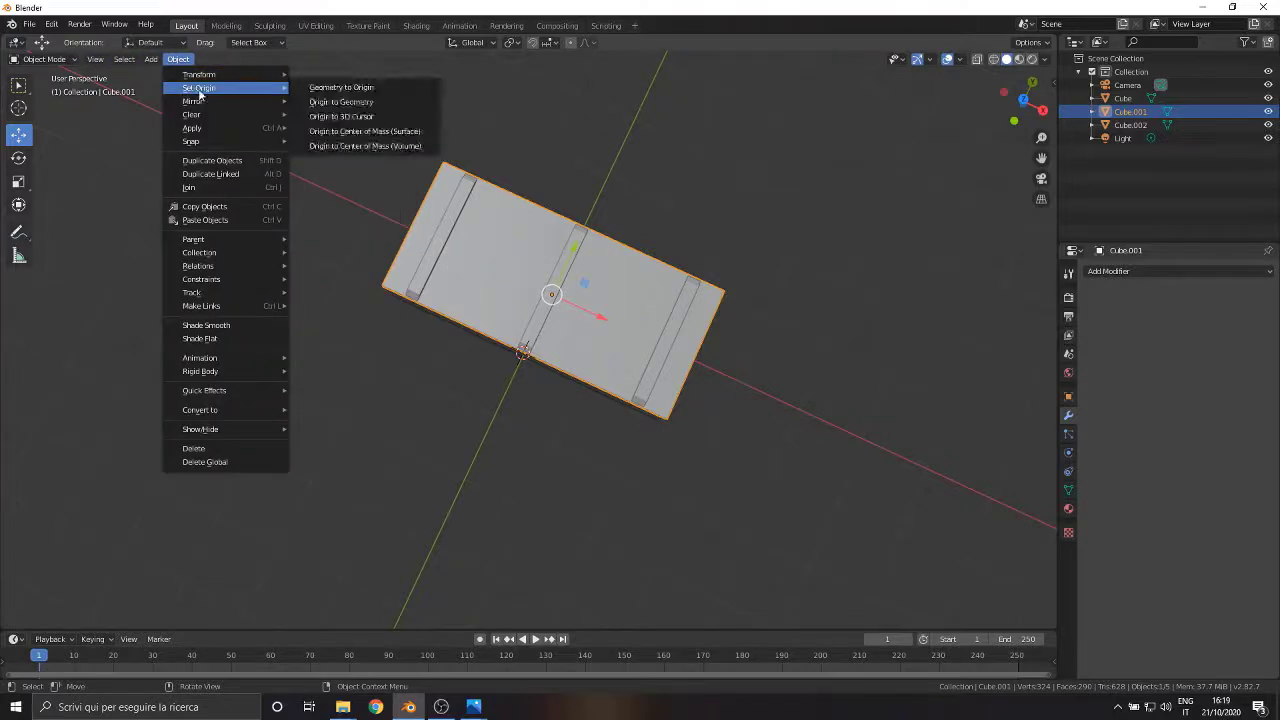
click(317, 116)
Select the three raised strips object and set its origin to the 3D cursor as well
click(1119, 126)
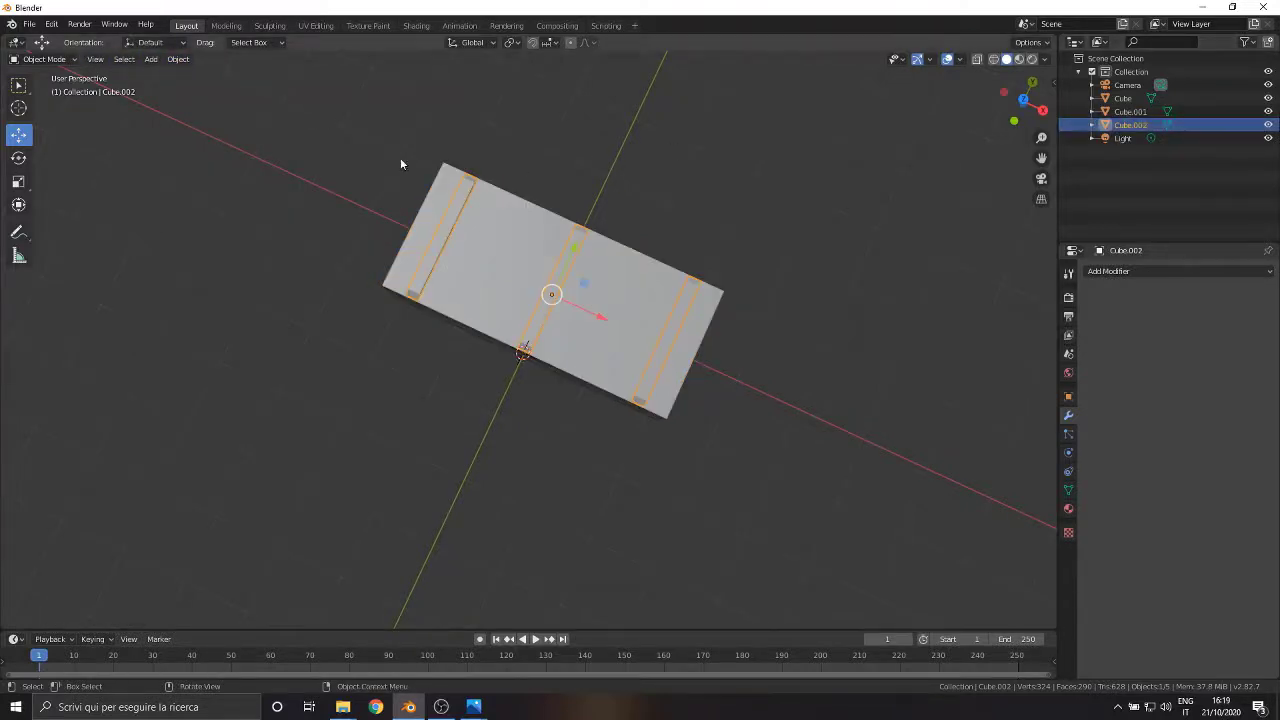
click(177, 59)
mouse_move(200, 88)
click(411, 116)
middle_drag(411, 116, 514, 282)
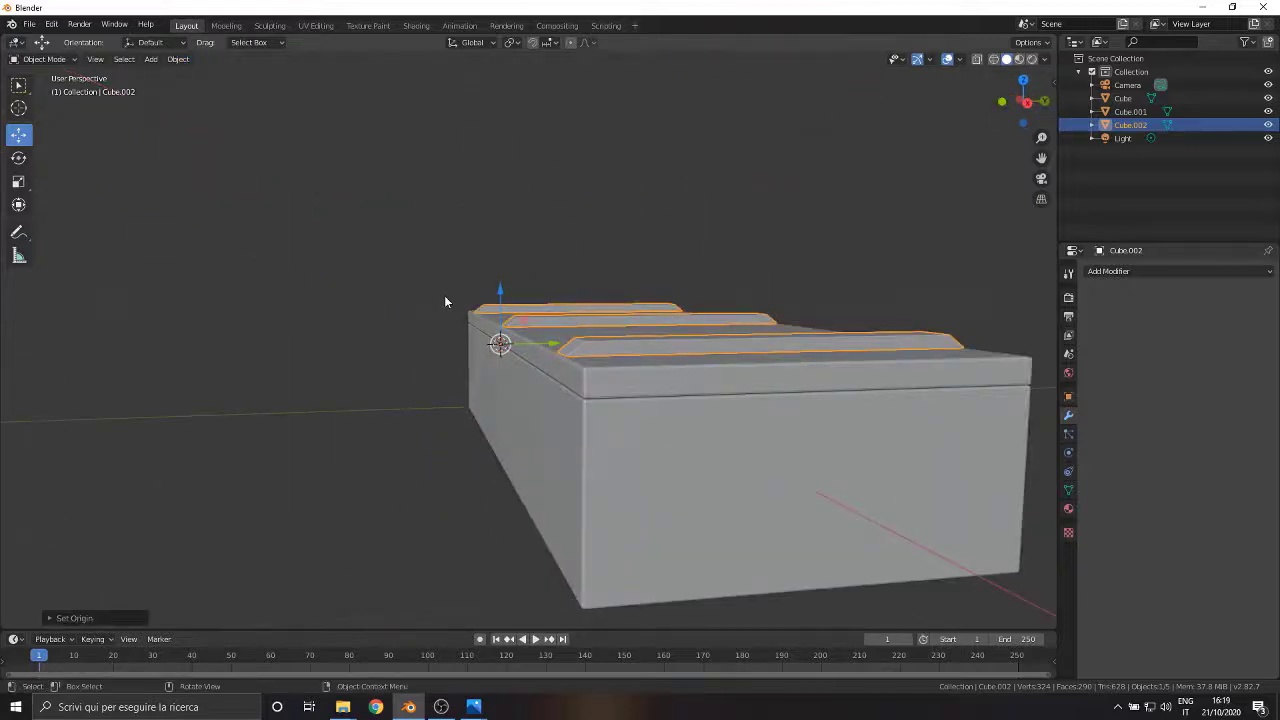
Try to rotate the lid slab and its strips together about their shared origin on the long edge
middle_drag(443, 300, 380, 329)
shift+click(593, 378)
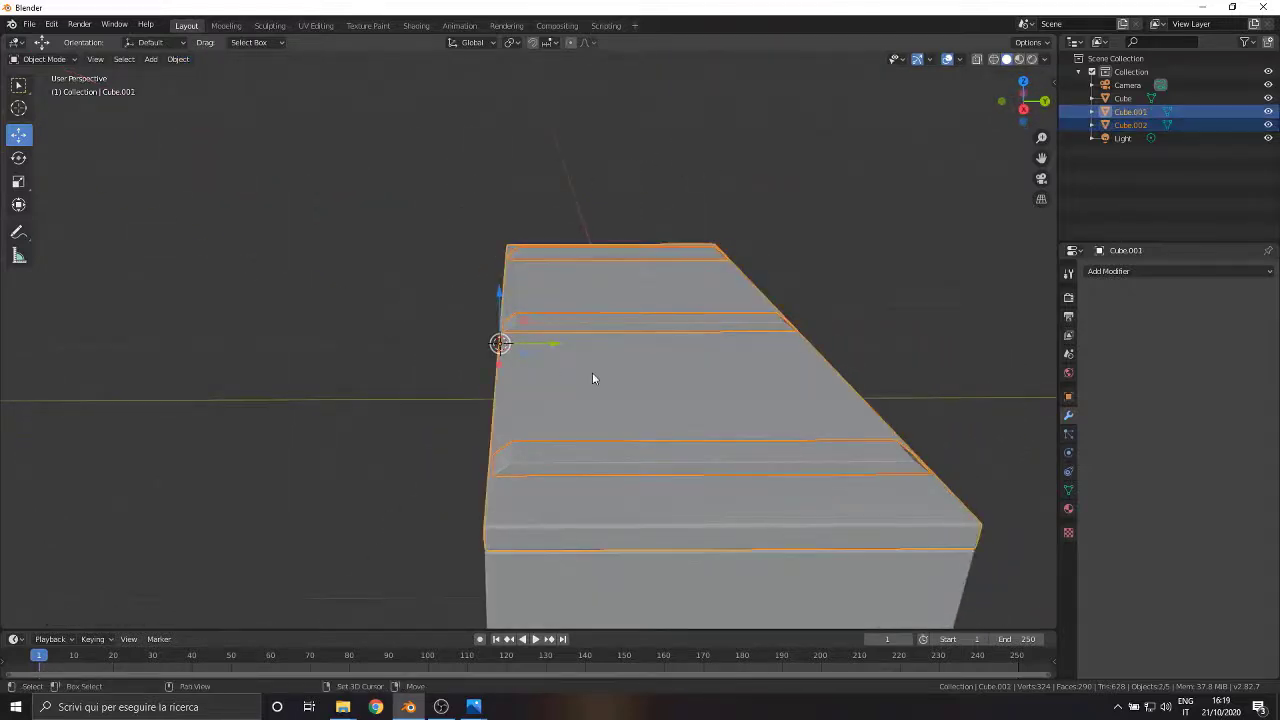
click(18, 158)
drag(495, 300, 370, 542)
scroll(642, 374, down, 5)
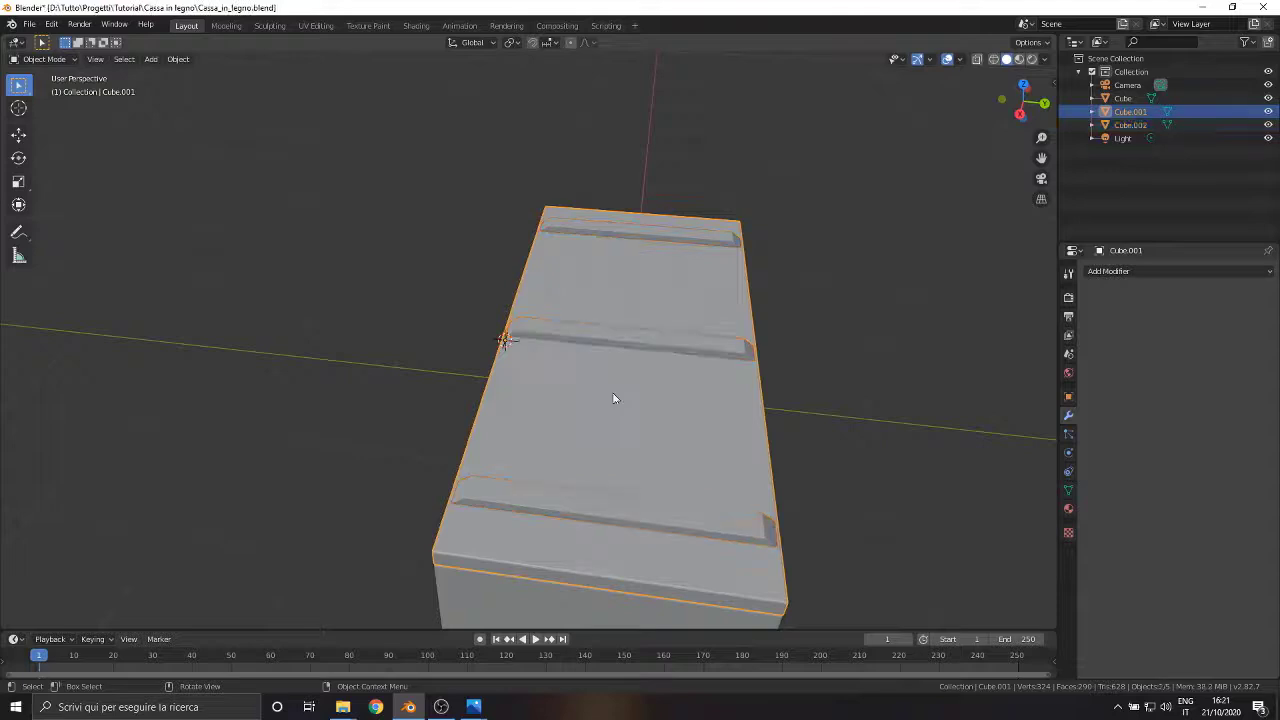
Hide the strips, the case, the light and the camera so that only the lid slab is shown
click(1267, 122)
click(1268, 98)
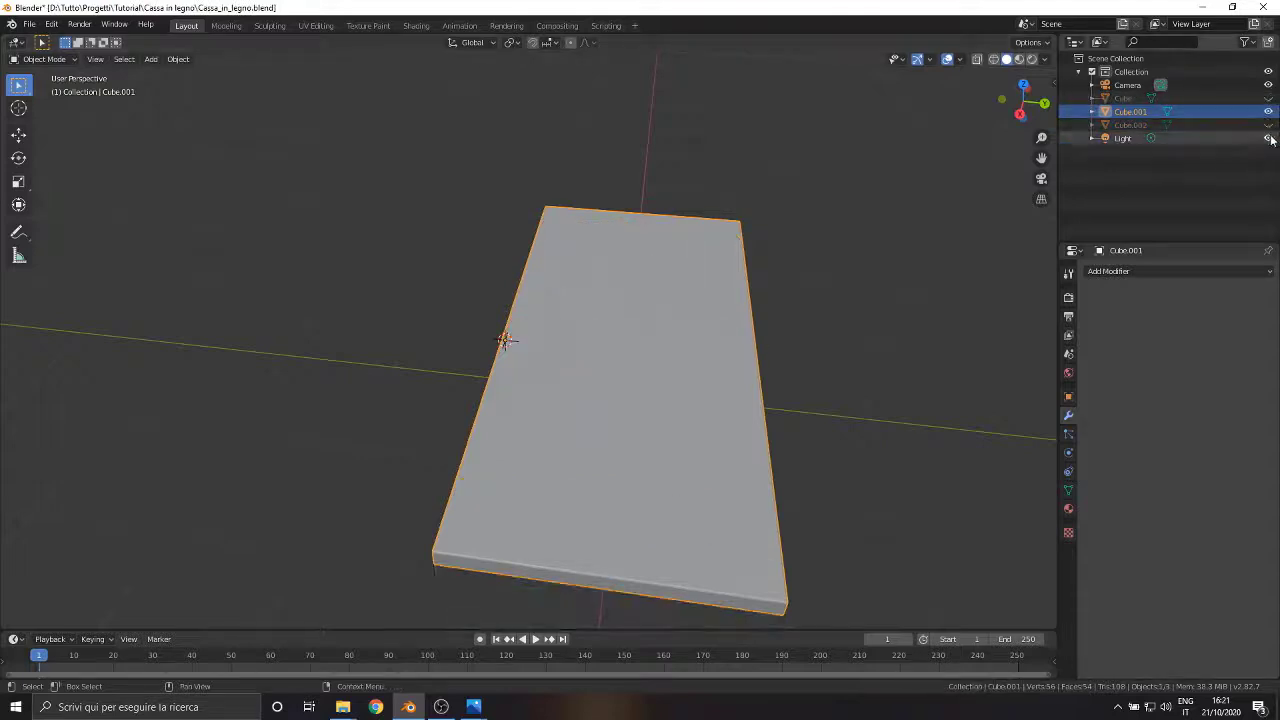
click(1268, 138)
click(1268, 85)
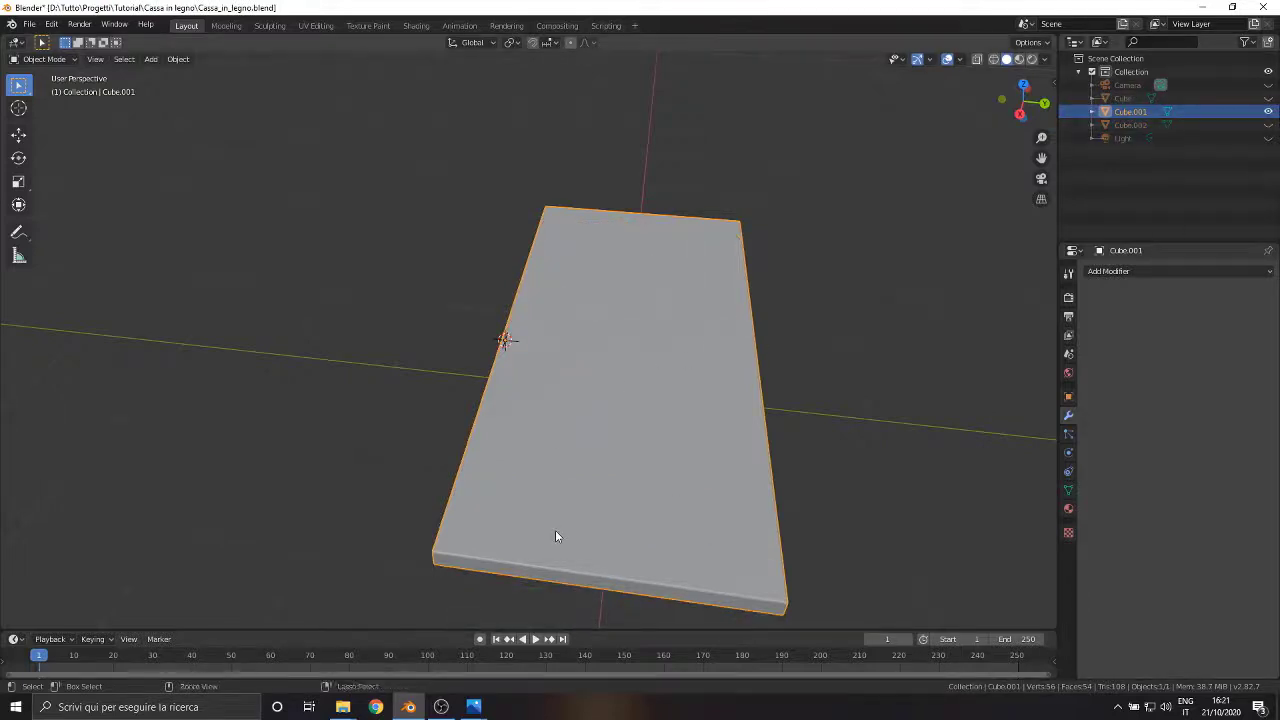
Enter Edit Mode on the lid slab and add two evenly spaced, unslid loop cuts running along its length
click(40, 59)
click(38, 88)
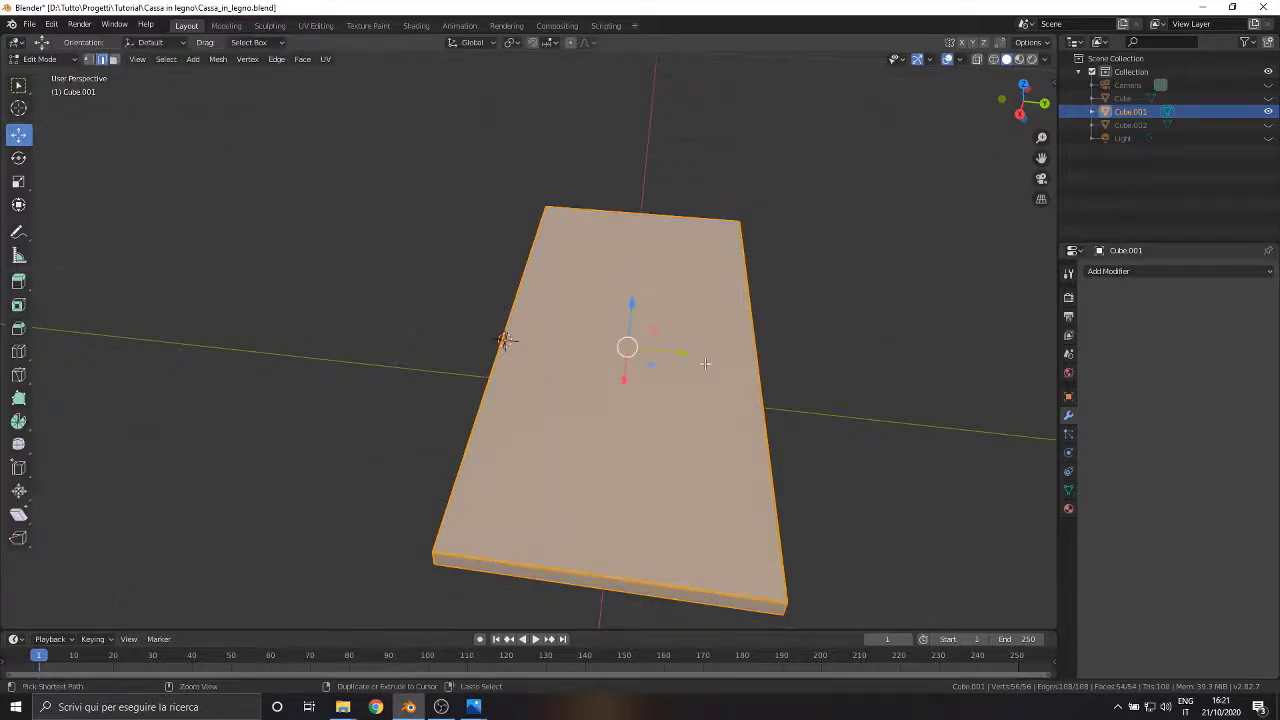
key(ctrl+r)
scroll(645, 225, up, 1)
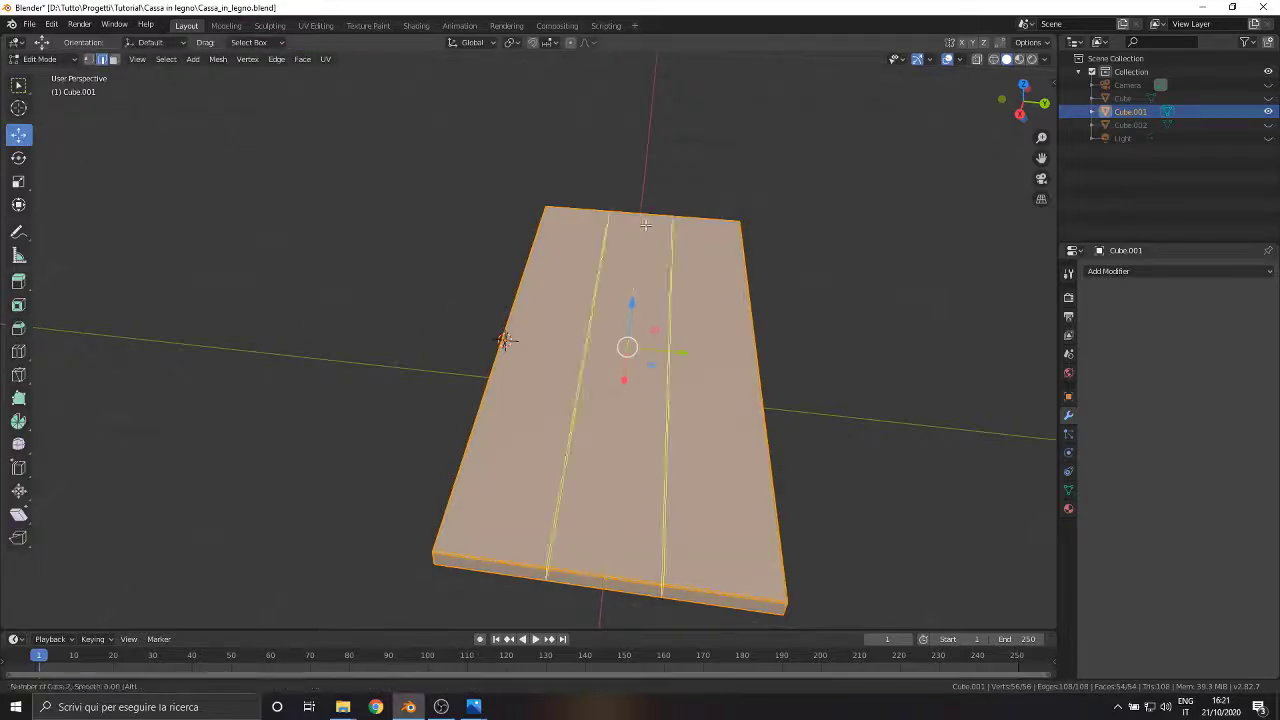
click(645, 225)
right_click(645, 225)
middle_drag(568, 553, 508, 360)
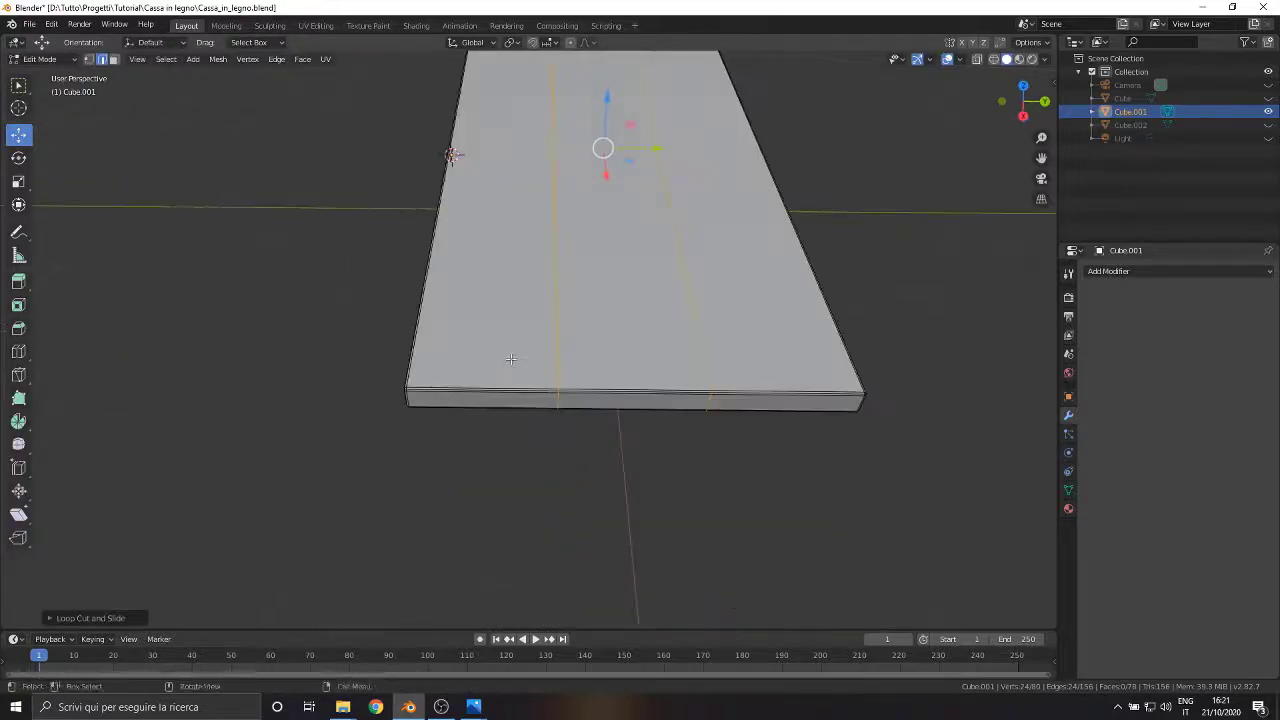
Add two more lengthwise loop cuts, without sliding them, inside the slab's central band
key(ctrl+r)
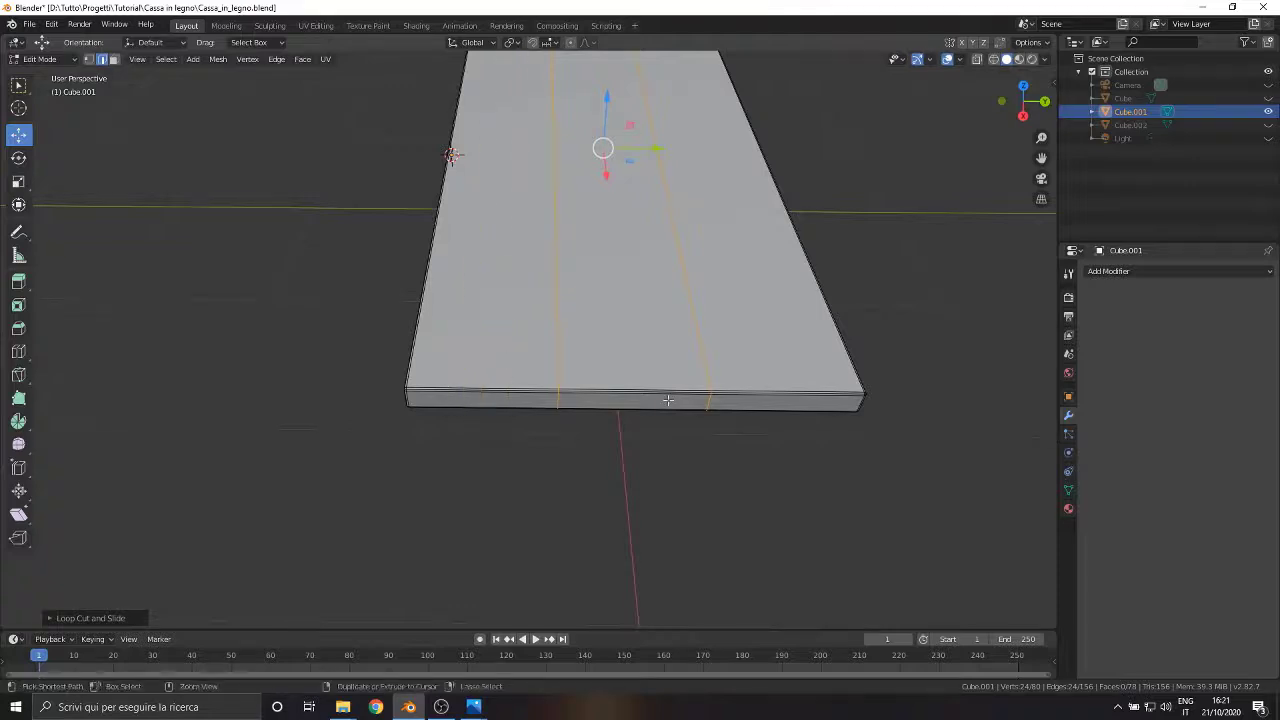
click(667, 400)
right_click(659, 376)
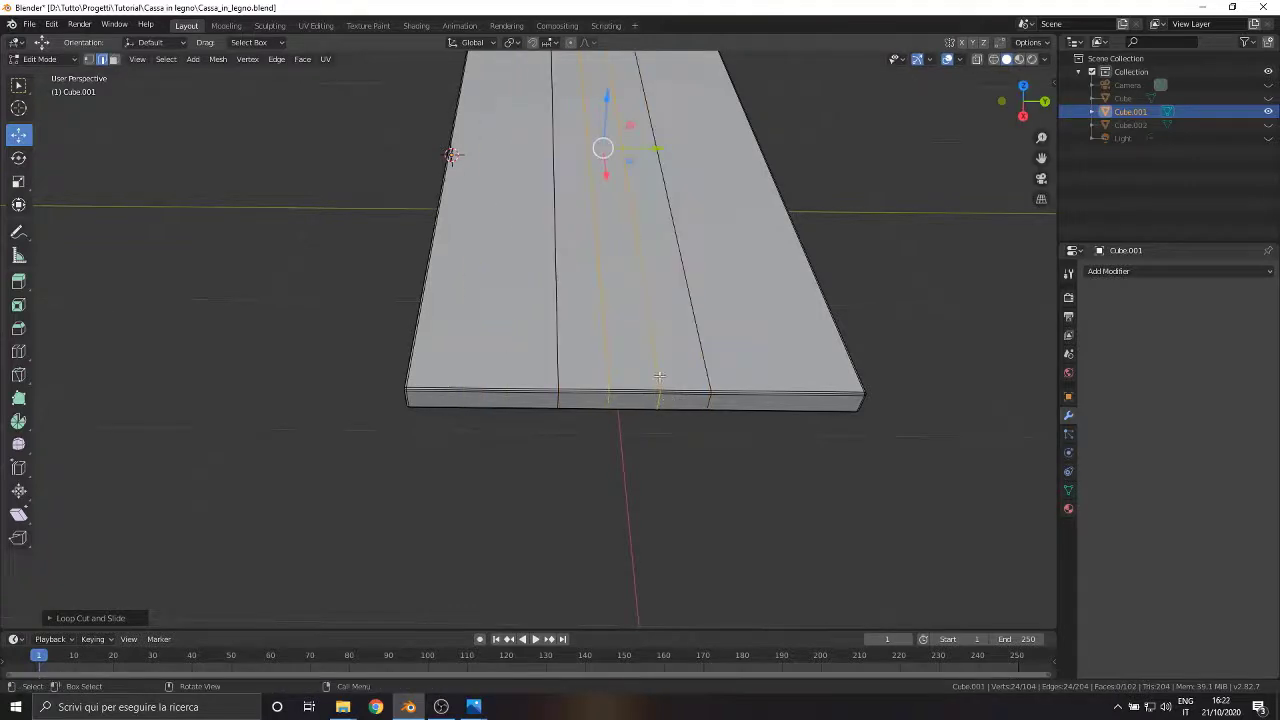
Try to spread the two inner loops along Y in perspective view with the Scale tool
click(18, 183)
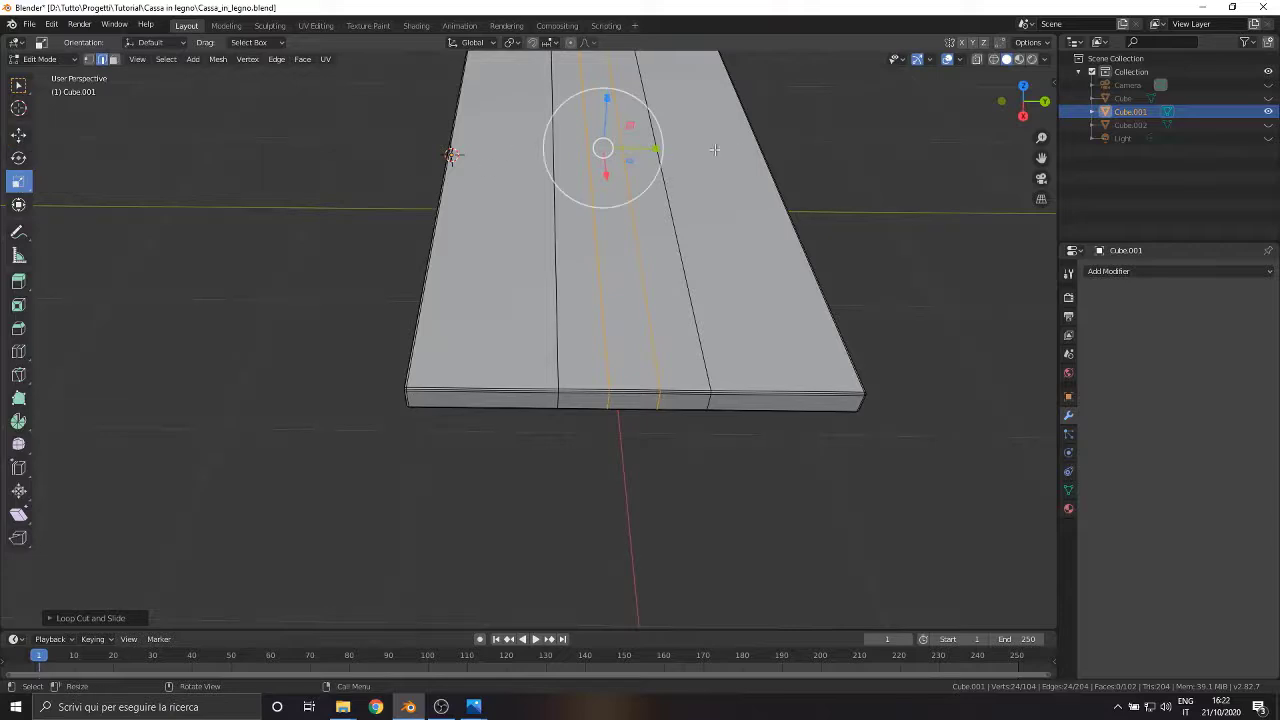
drag(655, 148, 703, 156)
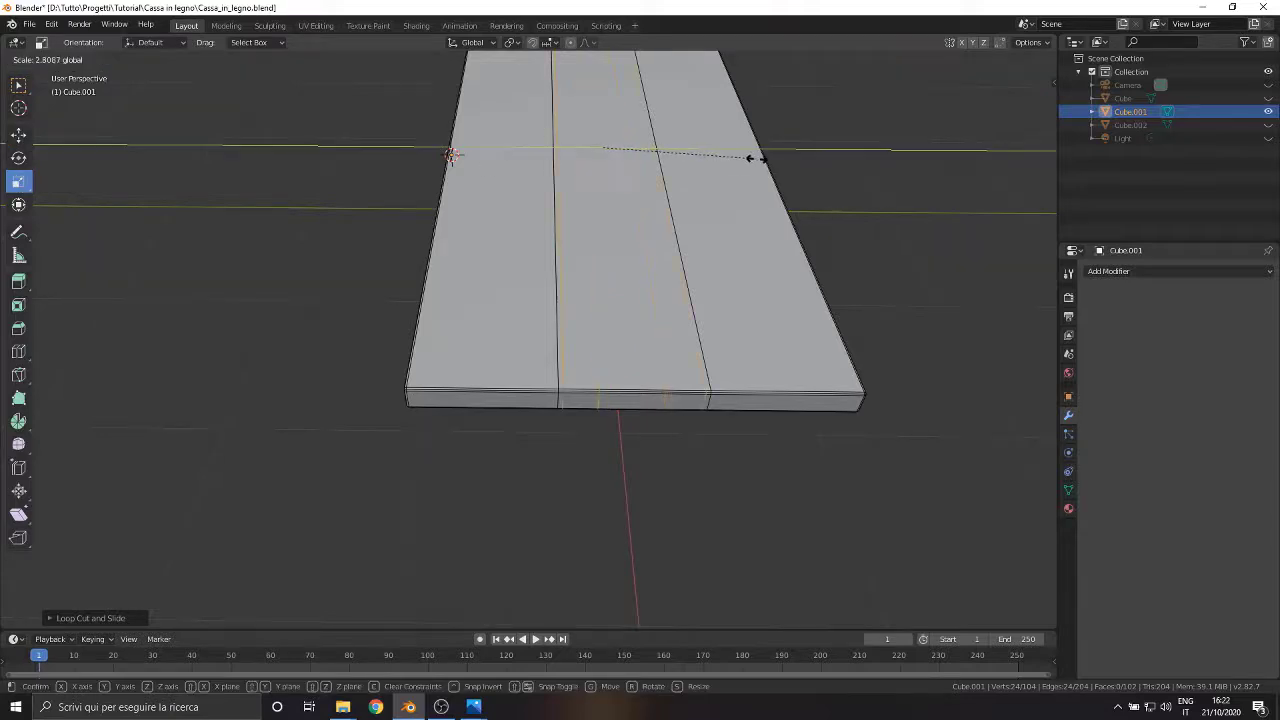
drag(758, 158, 771, 162)
key(ctrl+z)
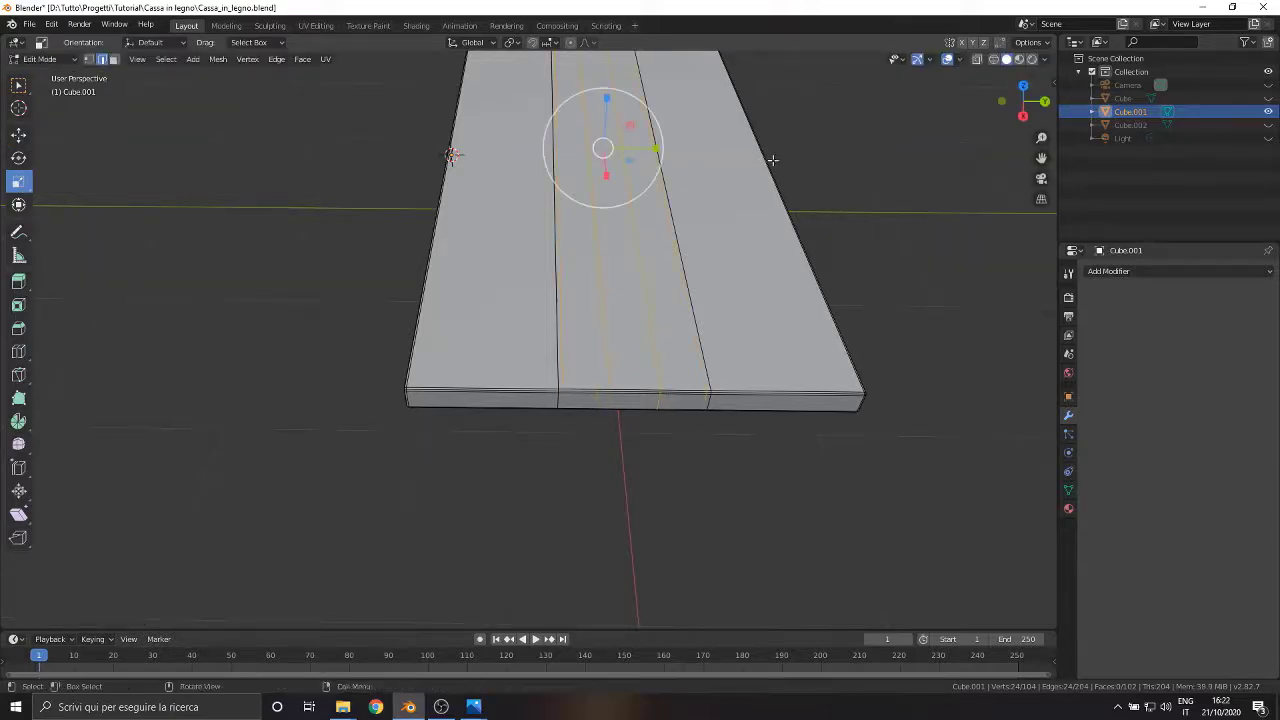
In top view, scale the two inner loops along Y by about 2.93 so each lies just inside an outer loop
click(1023, 83)
scroll(369, 303, up, 4)
shift+middle_drag(295, 250, 489, 347)
scroll(489, 346, up, 2)
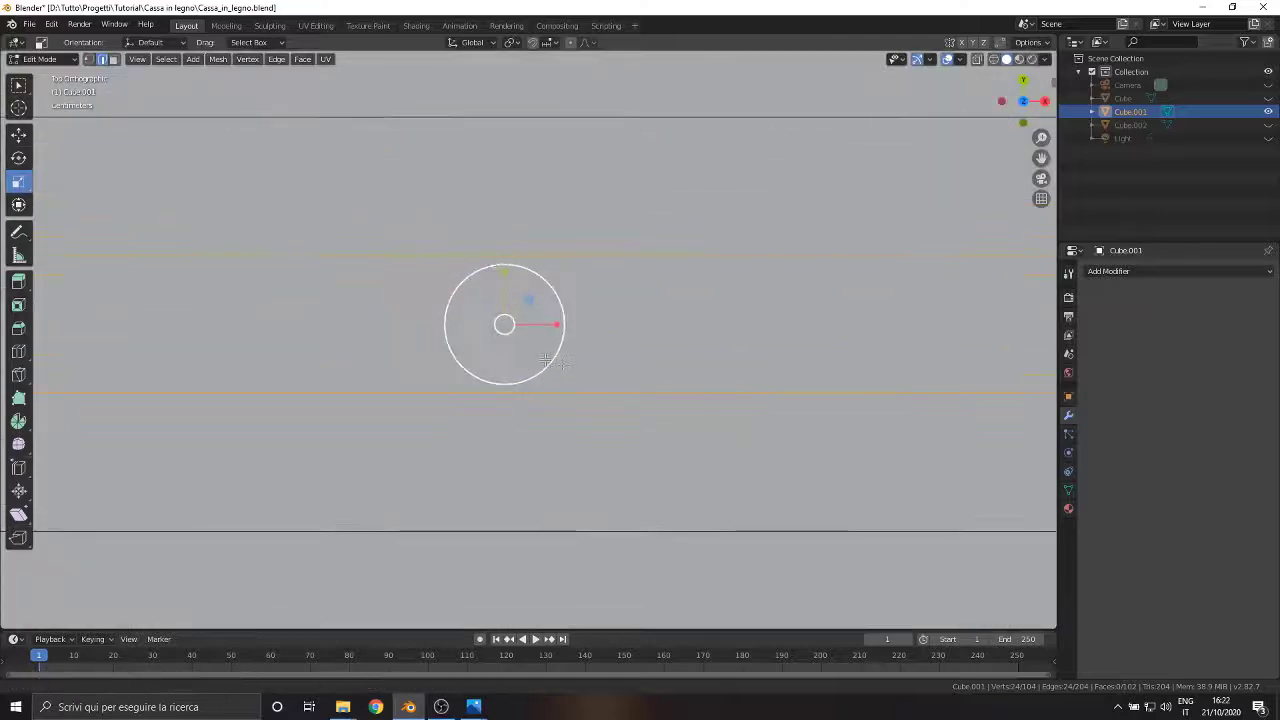
drag(506, 268, 509, 173)
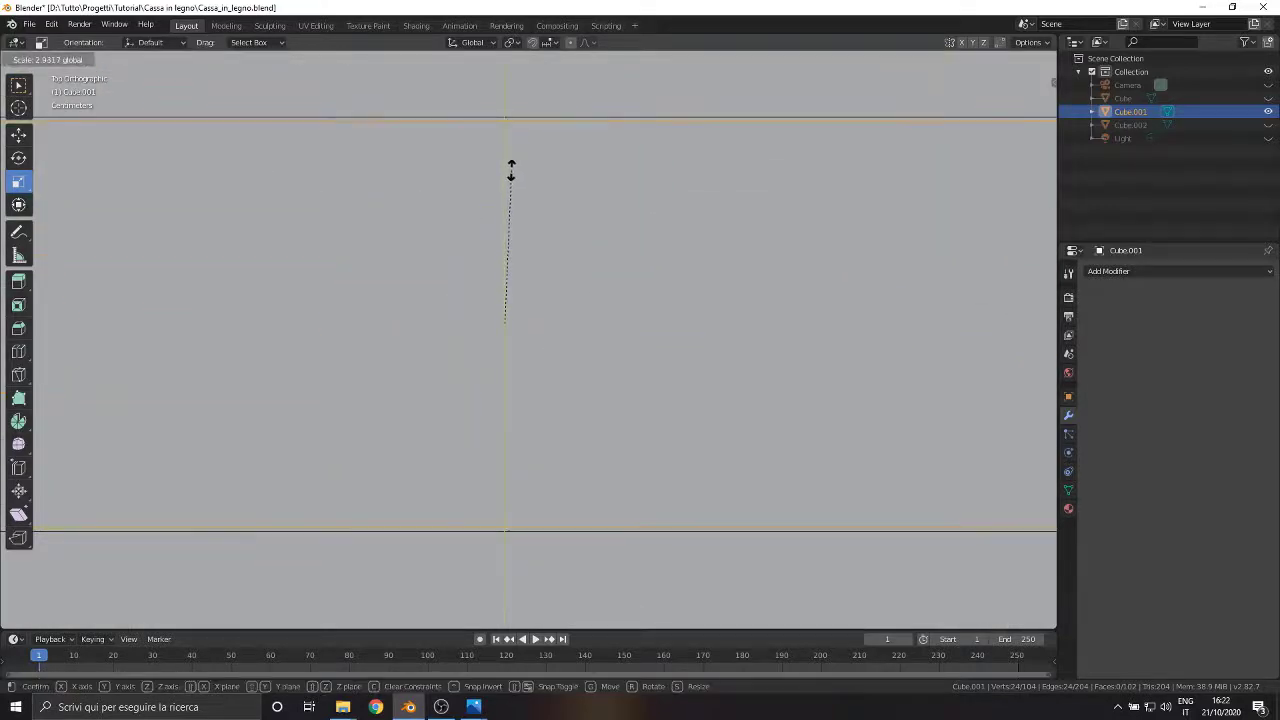
drag(509, 169, 509, 169)
scroll(536, 249, down, 5)
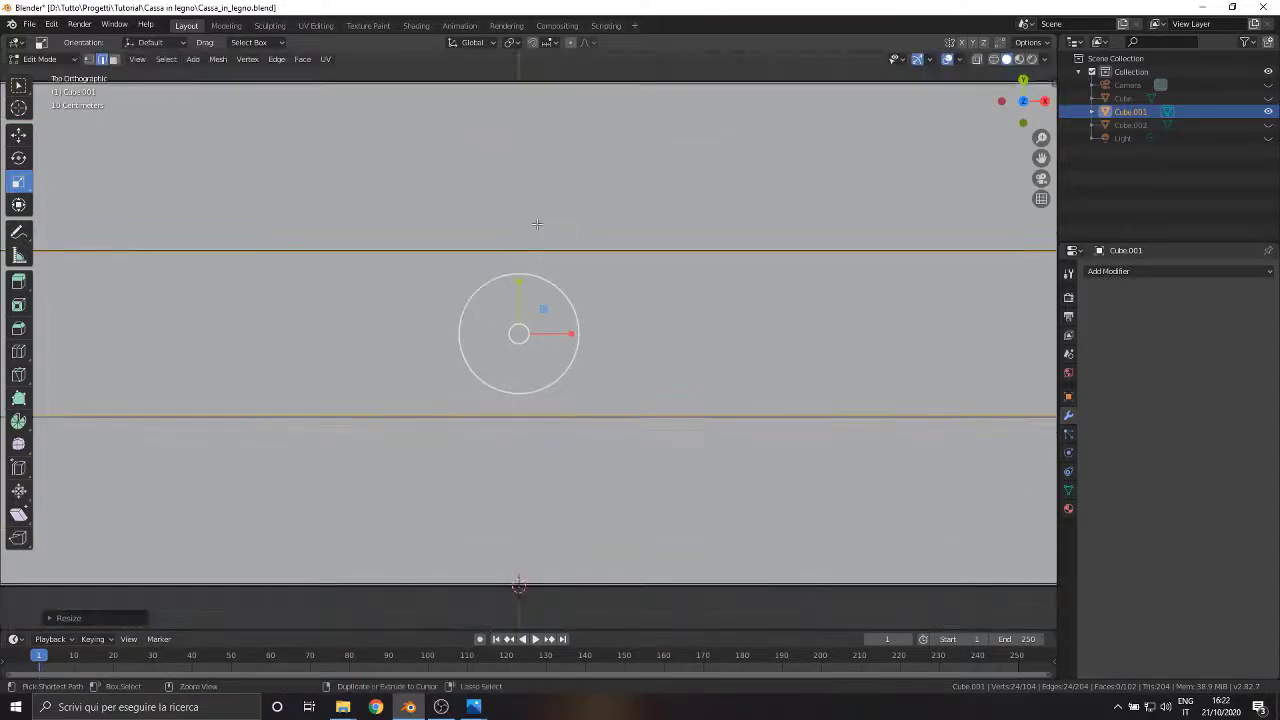
Add one centred lengthwise loop cut in each of the slab's two outer bands
key(ctrl+r)
key(Escape)
scroll(880, 180, down, 2)
shift+middle_drag(1010, 218, 677, 306)
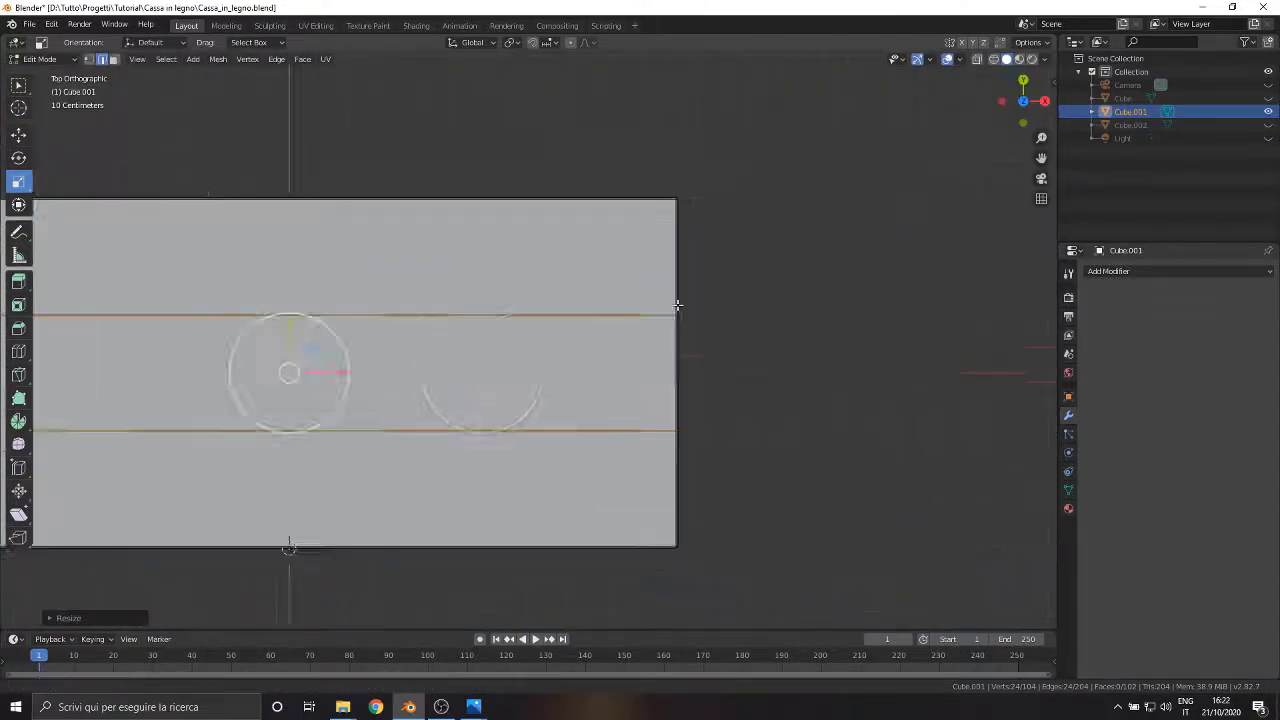
scroll(600, 328, up, 3)
key(ctrl+r)
click(745, 236)
right_click(745, 236)
key(ctrl+r)
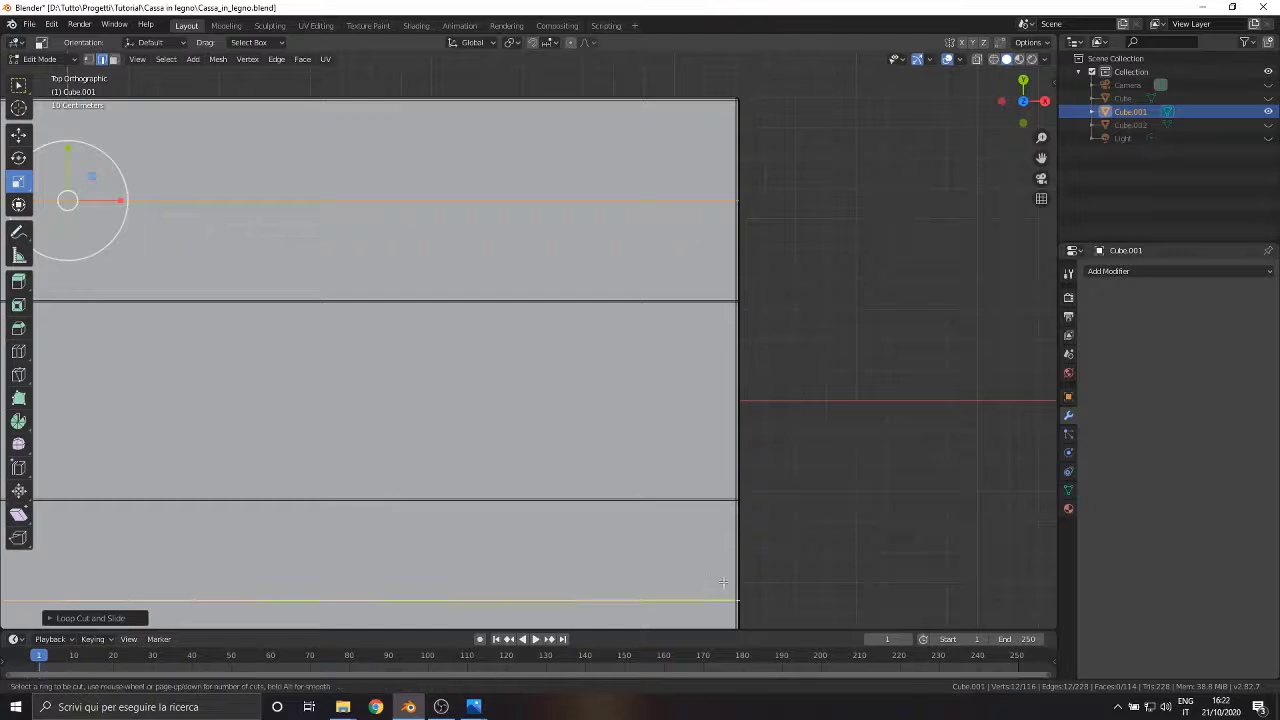
click(740, 585)
right_click(740, 585)
Select the centre loop of the outer band farther from the 3D cursor and try to scale it along Y
click(603, 196)
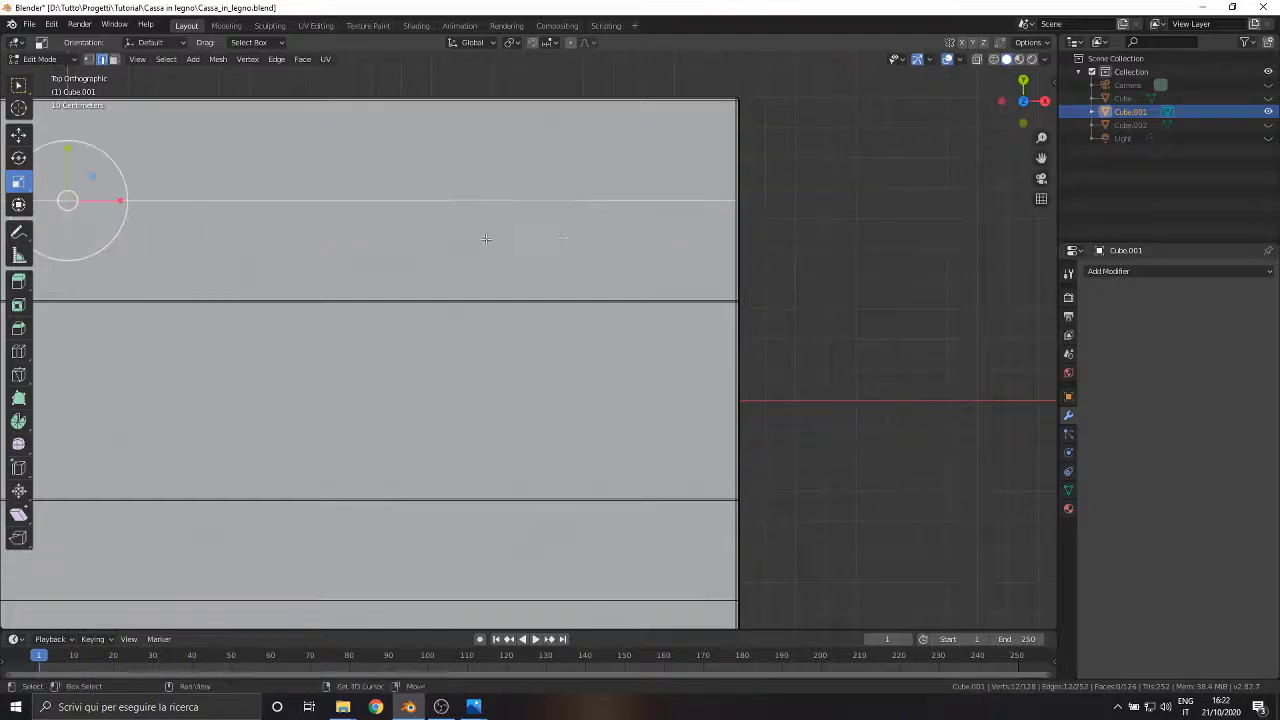
shift+middle_drag(486, 239, 974, 287)
drag(555, 198, 554, 272)
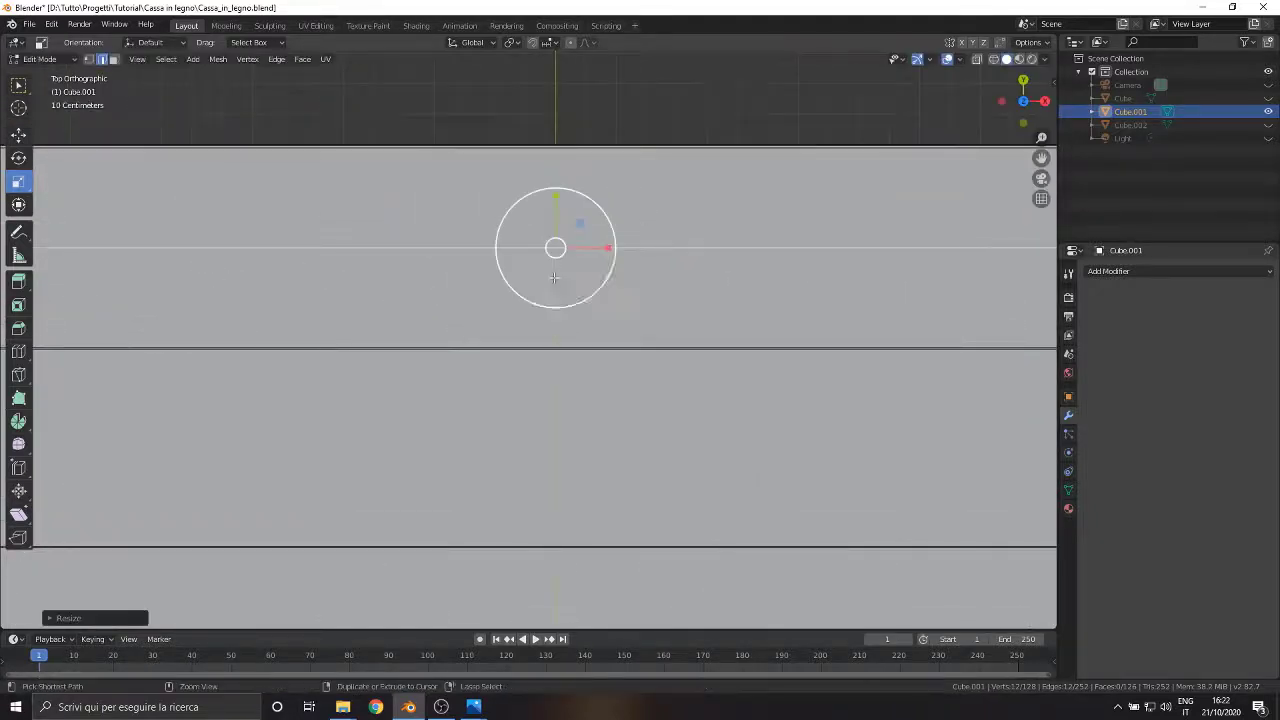
key(ctrl+z)
Move the selected outer-band loop along Y until it lies close beside the neighbouring pair of loops
click(19, 135)
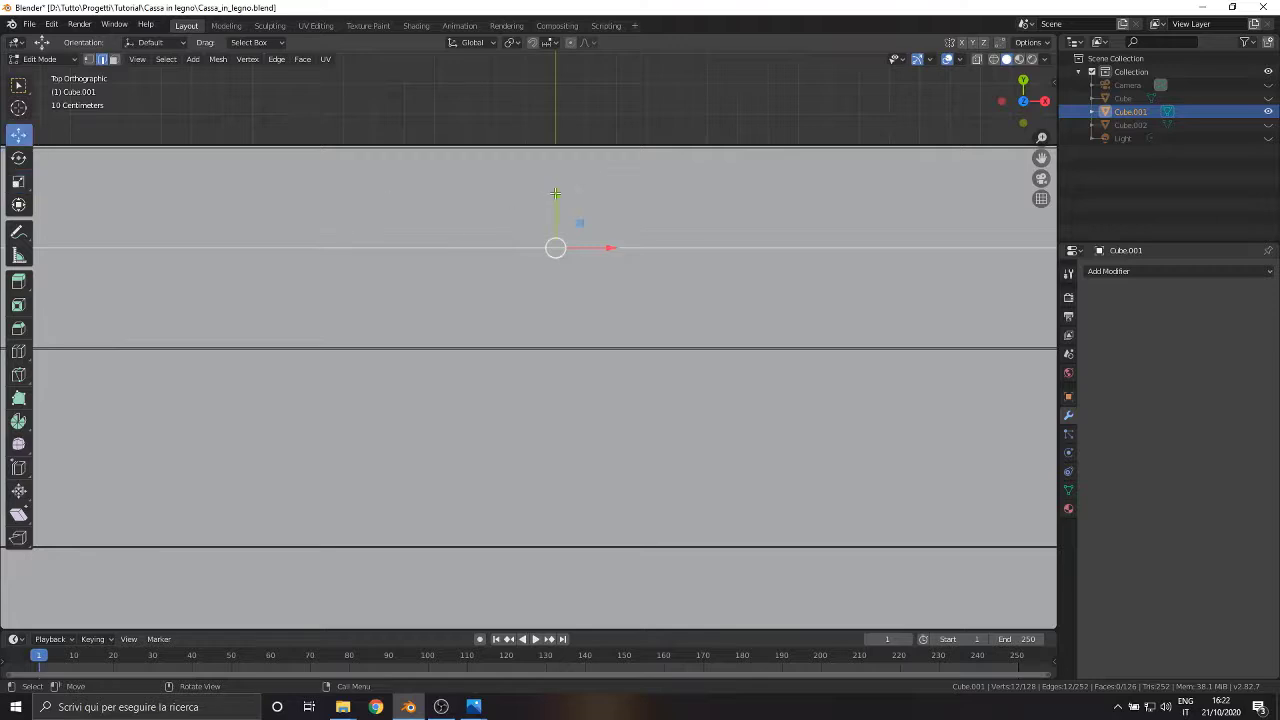
drag(555, 193, 562, 286)
scroll(576, 397, up, 13)
shift+middle_drag(874, 386, 598, 343)
scroll(598, 343, up, 2)
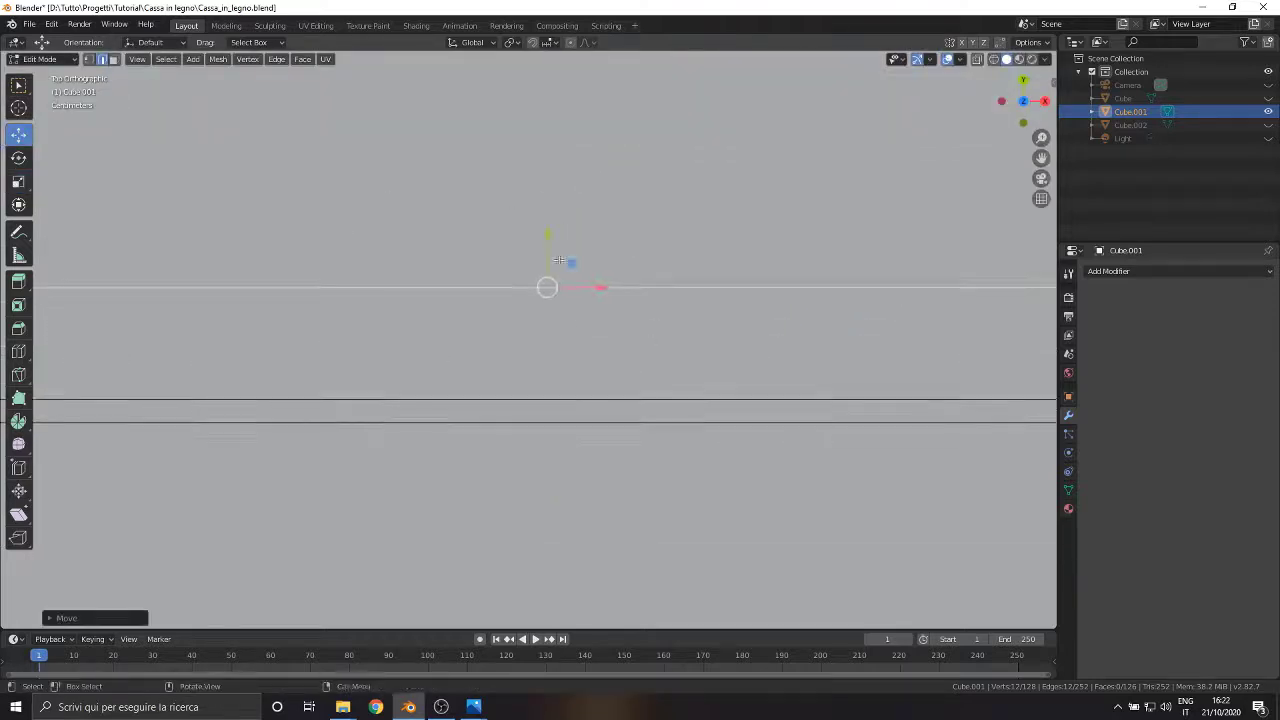
drag(558, 260, 534, 328)
Select the centre loop of the outer band nearer the 3D cursor and move it along Y towards the neighbouring pair of loops
scroll(631, 428, down, 16)
shift+middle_drag(631, 428, 643, 269)
scroll(643, 269, up, 6)
alt+click(521, 225)
key(alt+a)
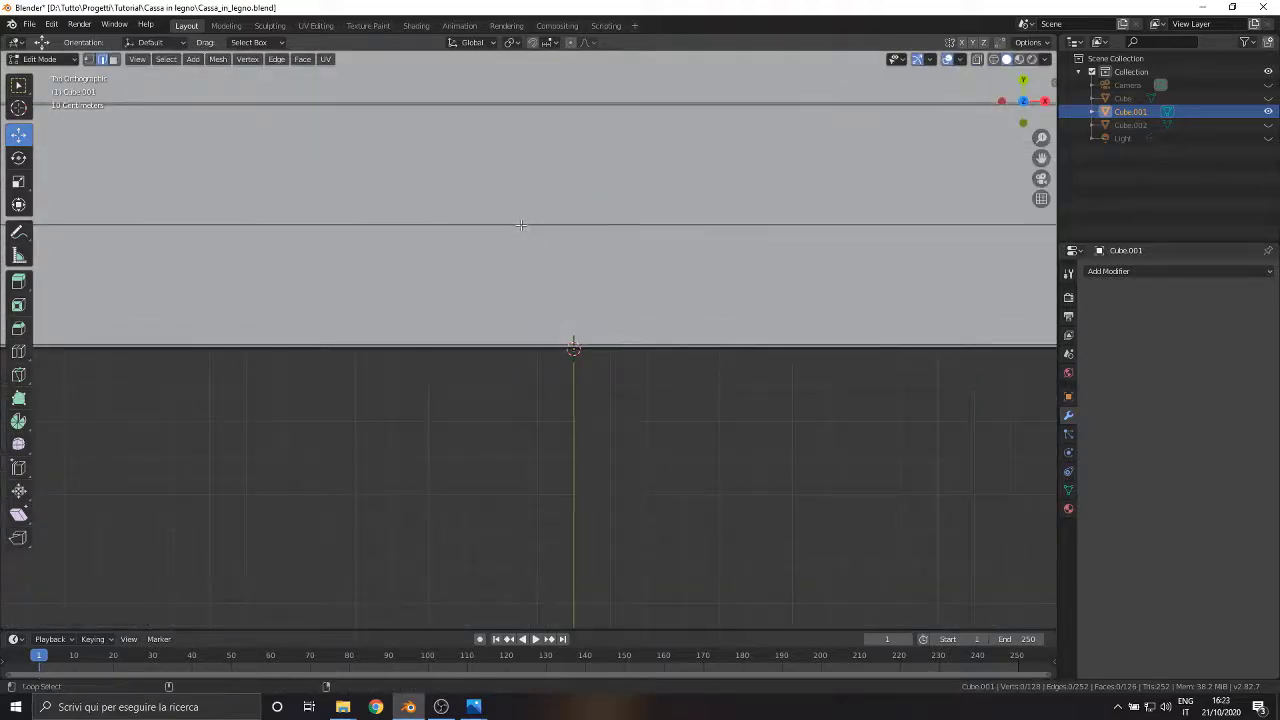
alt+click(521, 225)
shift+middle_drag(568, 200, 570, 387)
scroll(570, 387, up, 4)
drag(578, 378, 577, 147)
Fine-position the selected loop along Y so that it lies close beside the neighbouring pair of loops
scroll(571, 273, up, 4)
shift+middle_drag(571, 273, 609, 403)
scroll(609, 403, up, 4)
drag(641, 416, 637, 359)
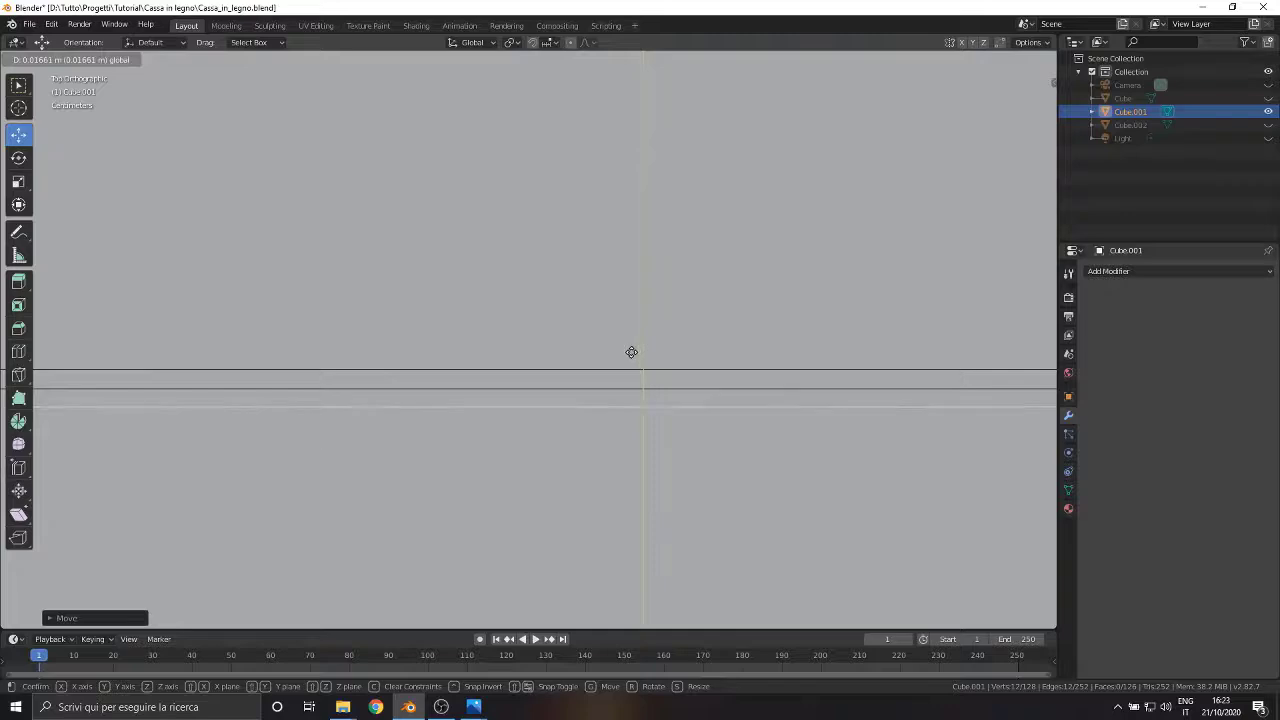
click(631, 352)
Select the middle loop of one narrow triple-loop band and, in left view, scale it along Z by 0.9 to form a groove
scroll(603, 360, down, 10)
middle_drag(603, 360, 730, 275)
scroll(496, 356, up, 8)
scroll(496, 356, down, 5)
middle_drag(496, 356, 490, 320)
scroll(390, 293, up, 4)
alt+click(491, 257)
key(ctrl+KP_3)
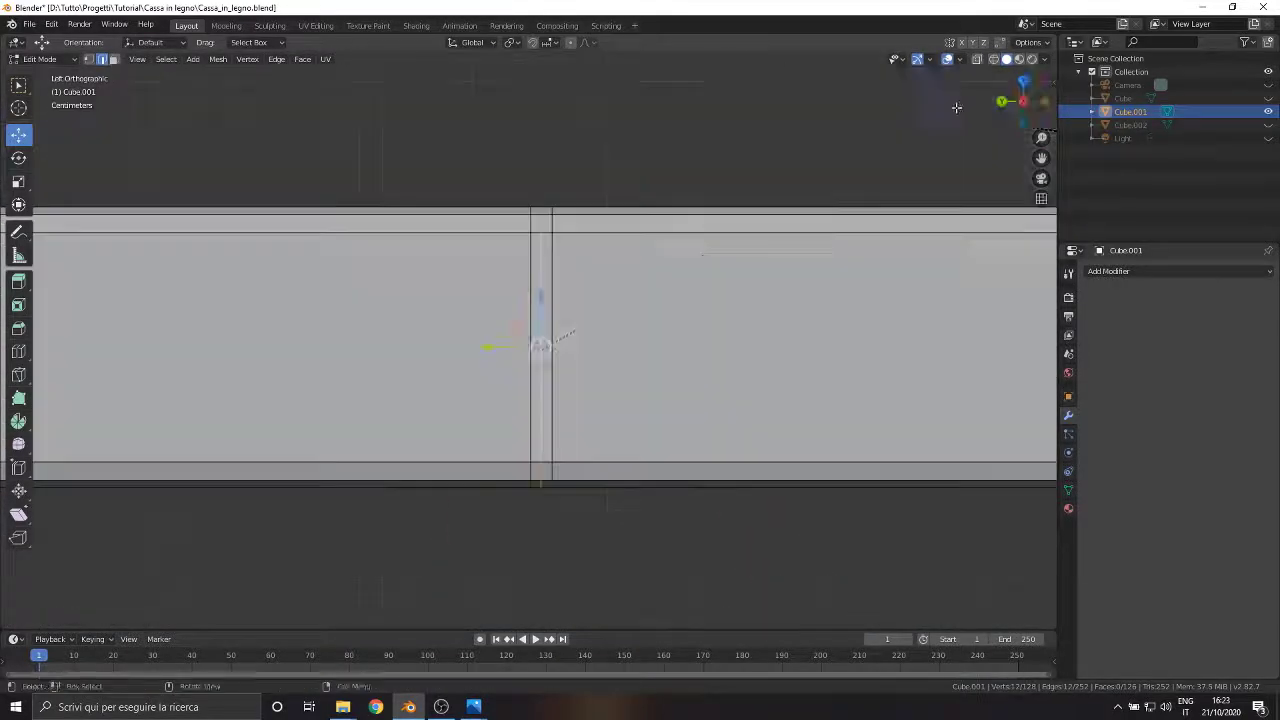
key(s)
key(z)
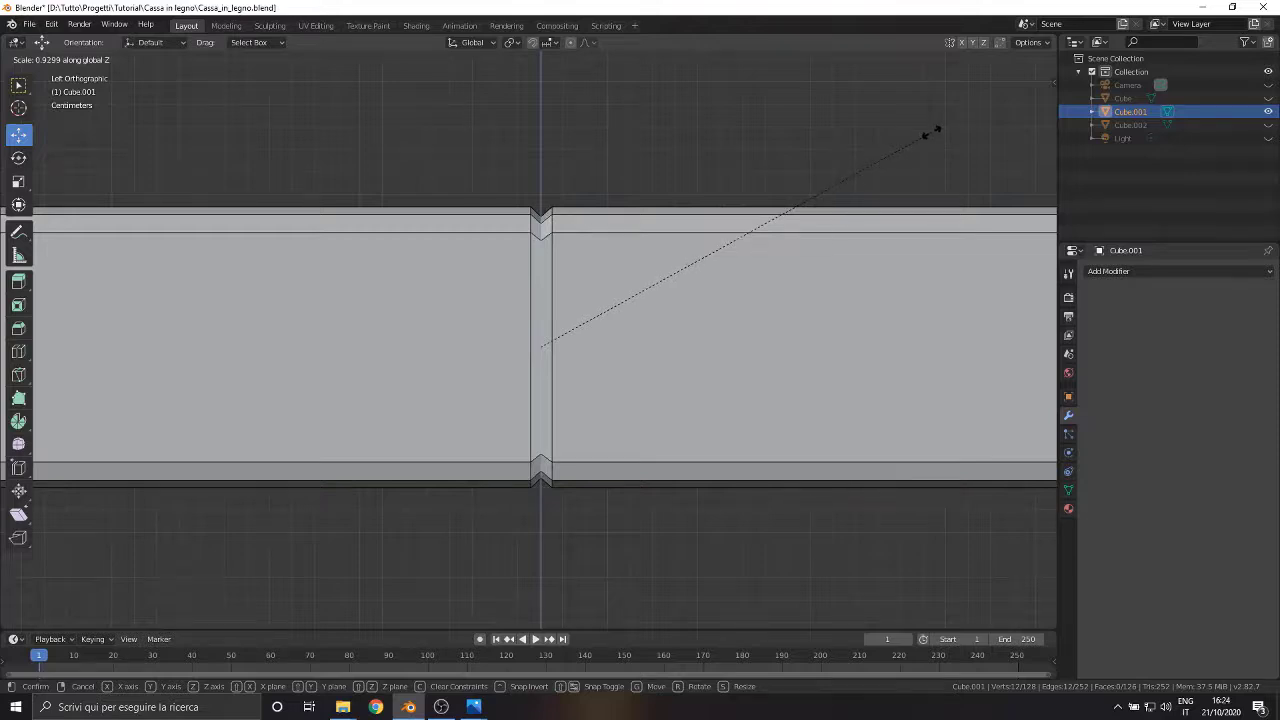
text(0.9)
key(Return)
Select the middle loop of the other narrow band and scale it along Z by 0.92 to form the second groove
scroll(831, 197, down, 2)
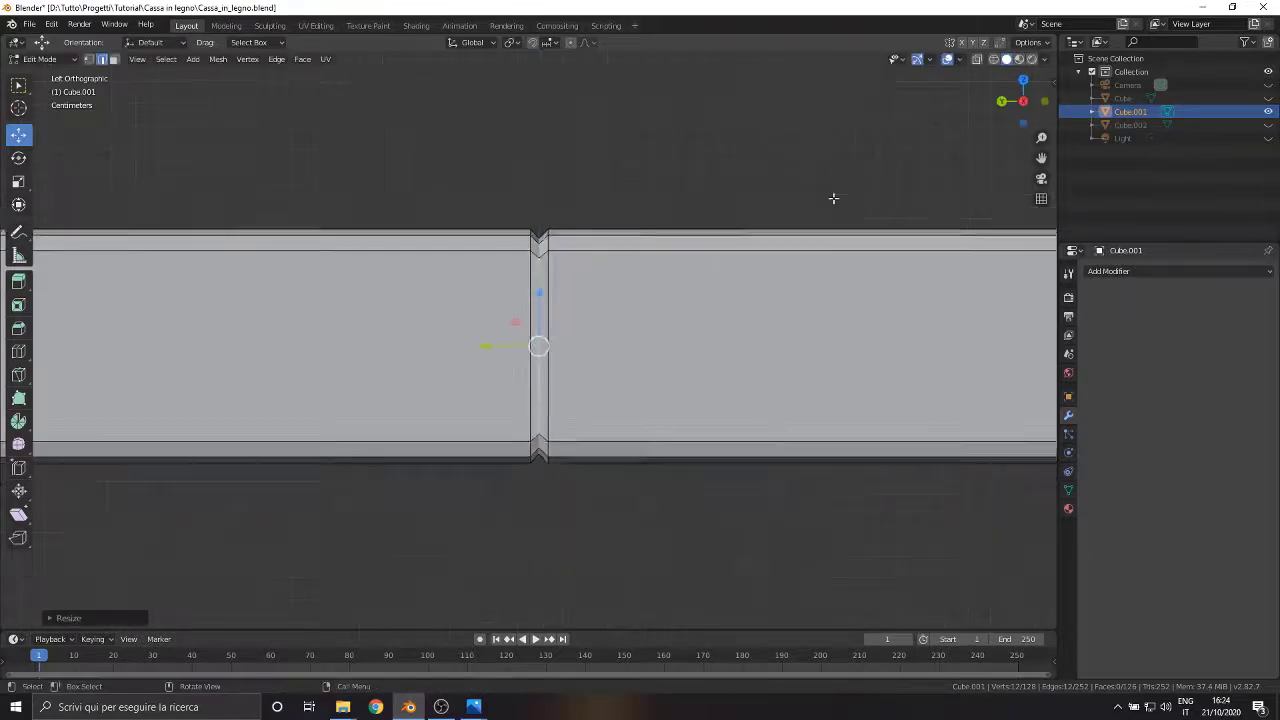
shift+middle_drag(660, 226, 900, 256)
click(740, 306)
key(alt+a)
alt+click(740, 304)
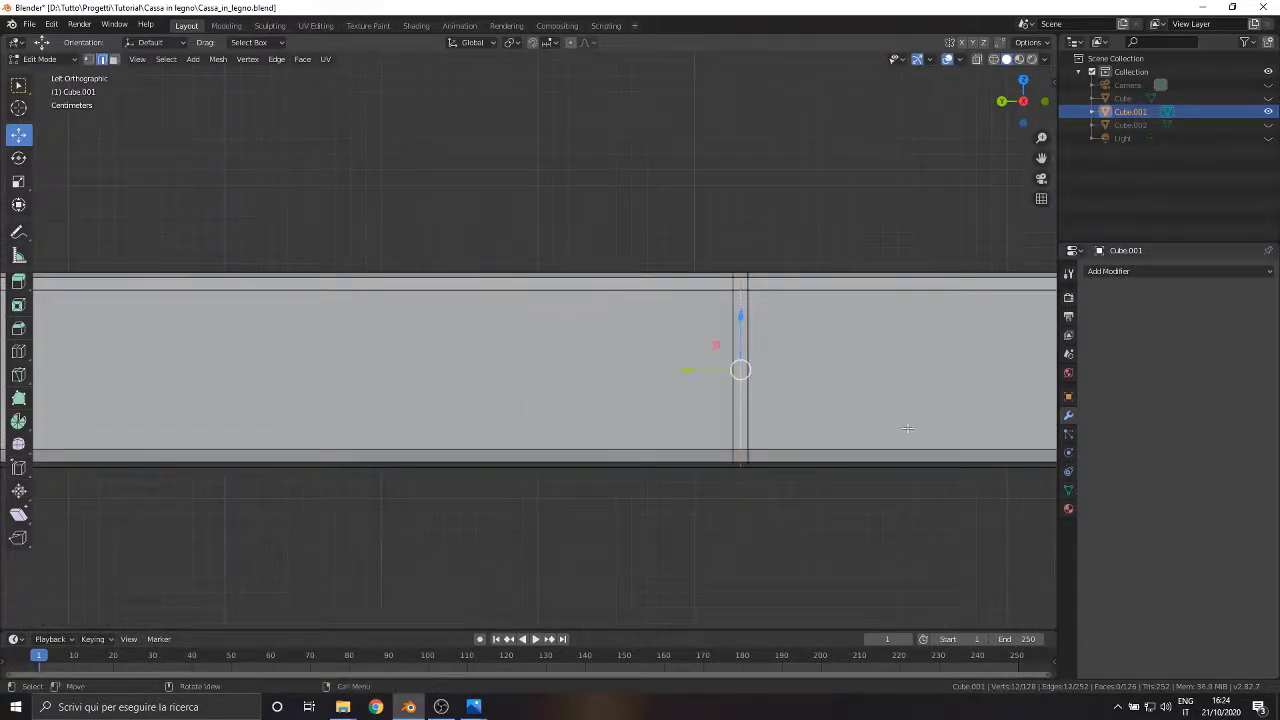
text(sz0.92)
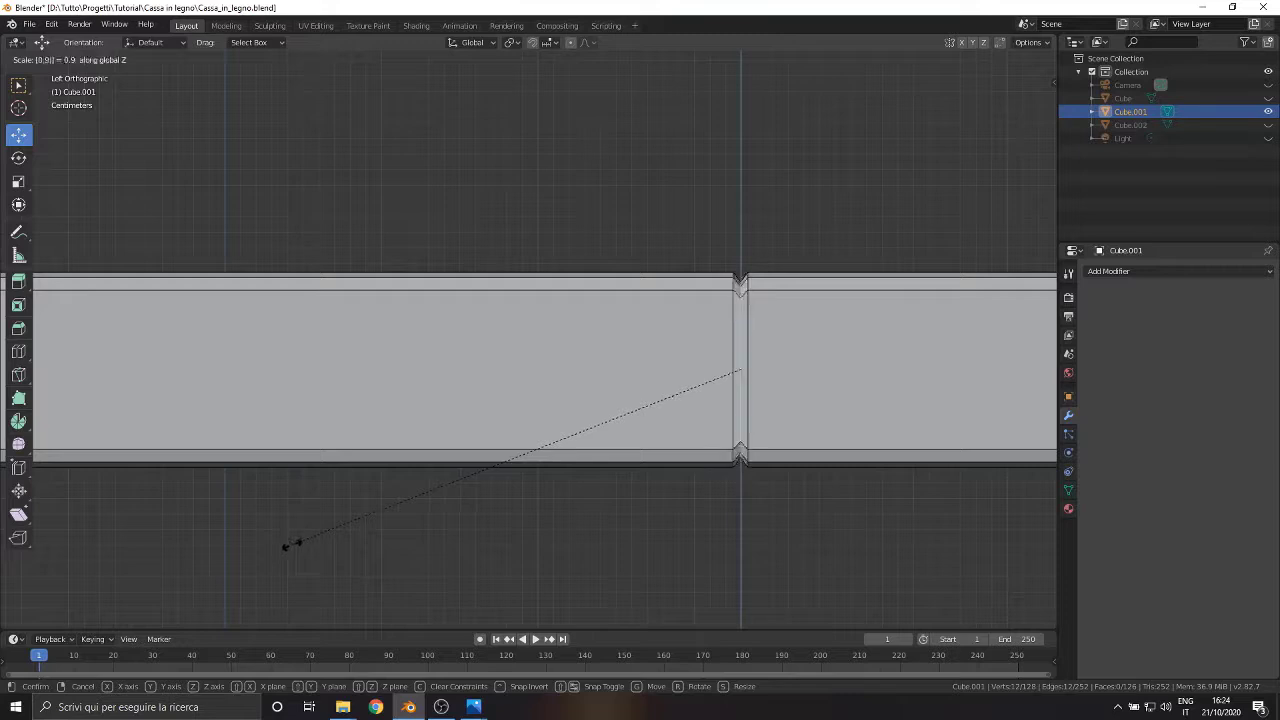
key(Return)
In top view, scale the selected groove loop along X by 0.998 to notch the slab's short ends
key(KP_7)
key(s)
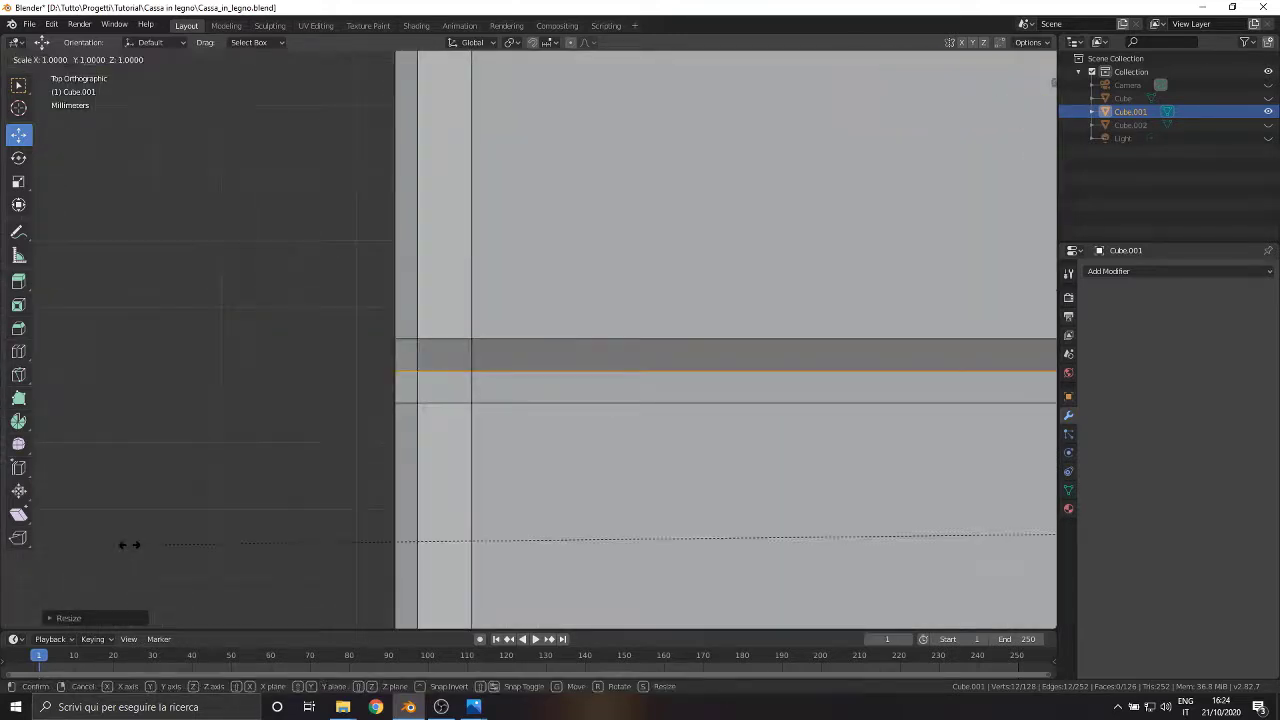
key(x)
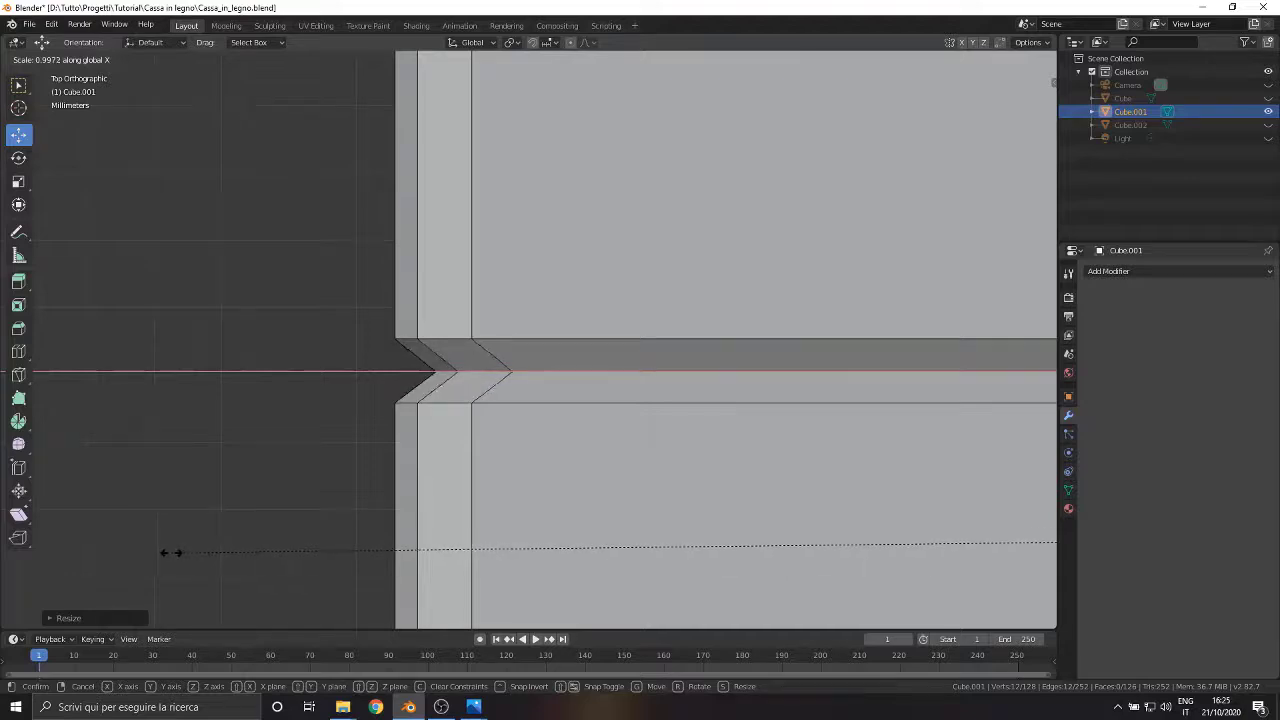
text(0.998)
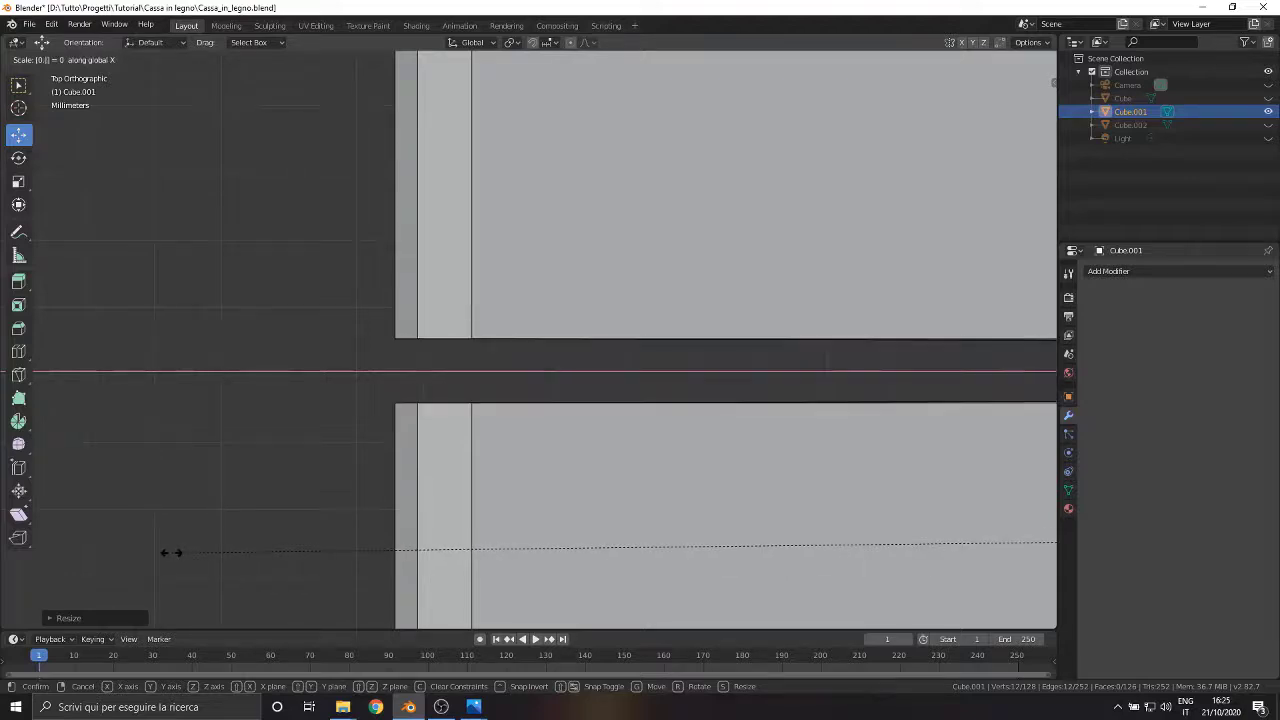
key(Return)
Select the middle loop of the groove whose ends are still flat and scale it along X by 0.998
scroll(323, 383, down, 8)
middle_drag(323, 383, 451, 334)
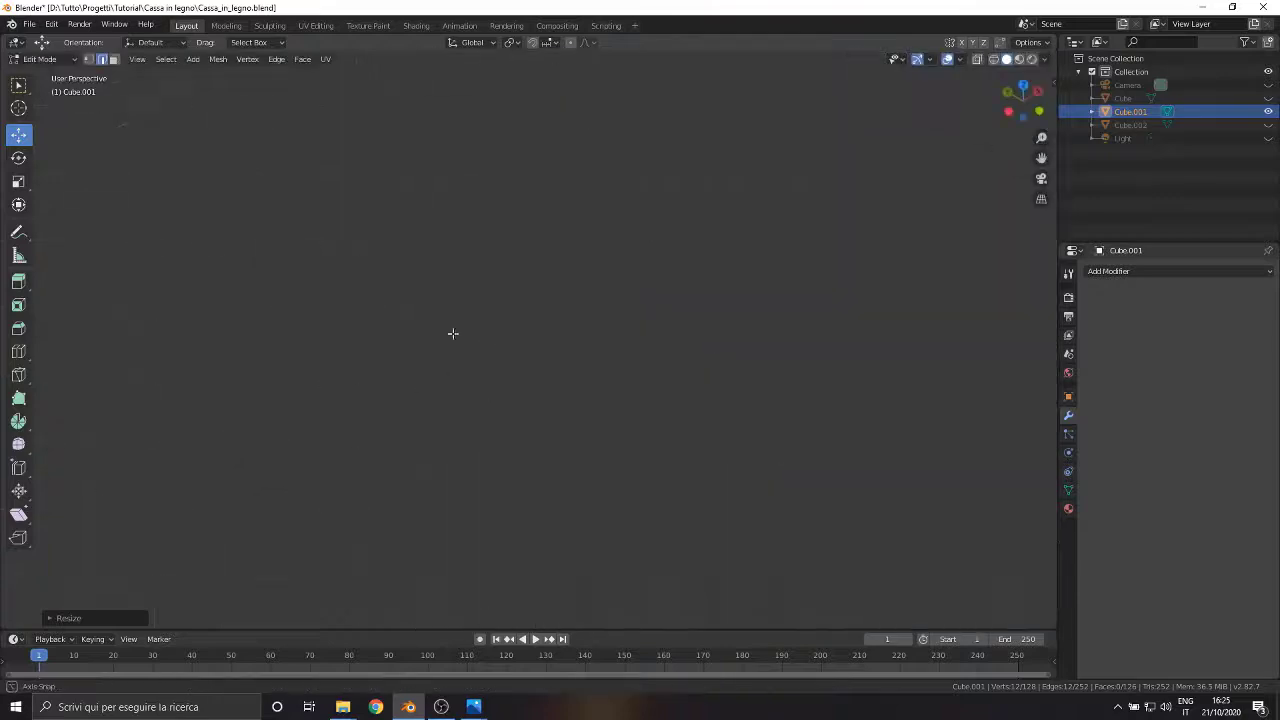
scroll(486, 389, down, 8)
scroll(486, 389, up, 6)
middle_drag(486, 389, 469, 371)
scroll(511, 306, up, 5)
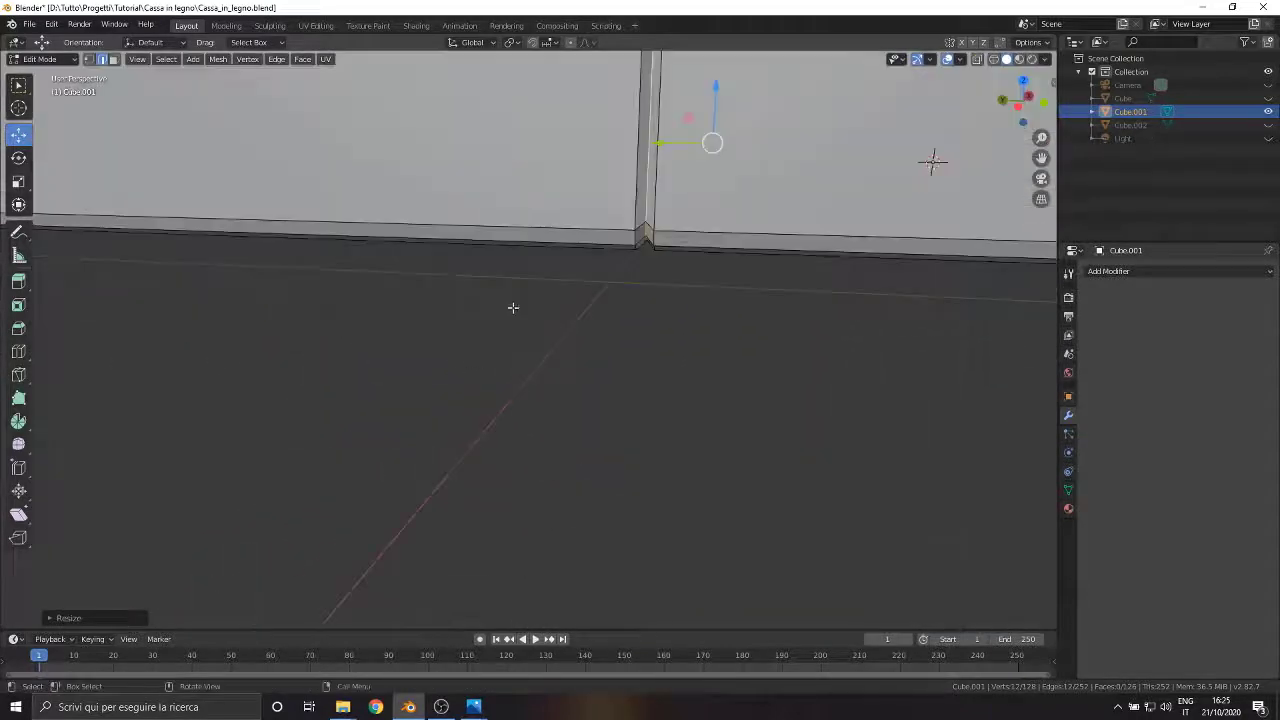
middle_drag(511, 306, 465, 355)
scroll(266, 327, down, 8)
scroll(266, 327, up, 6)
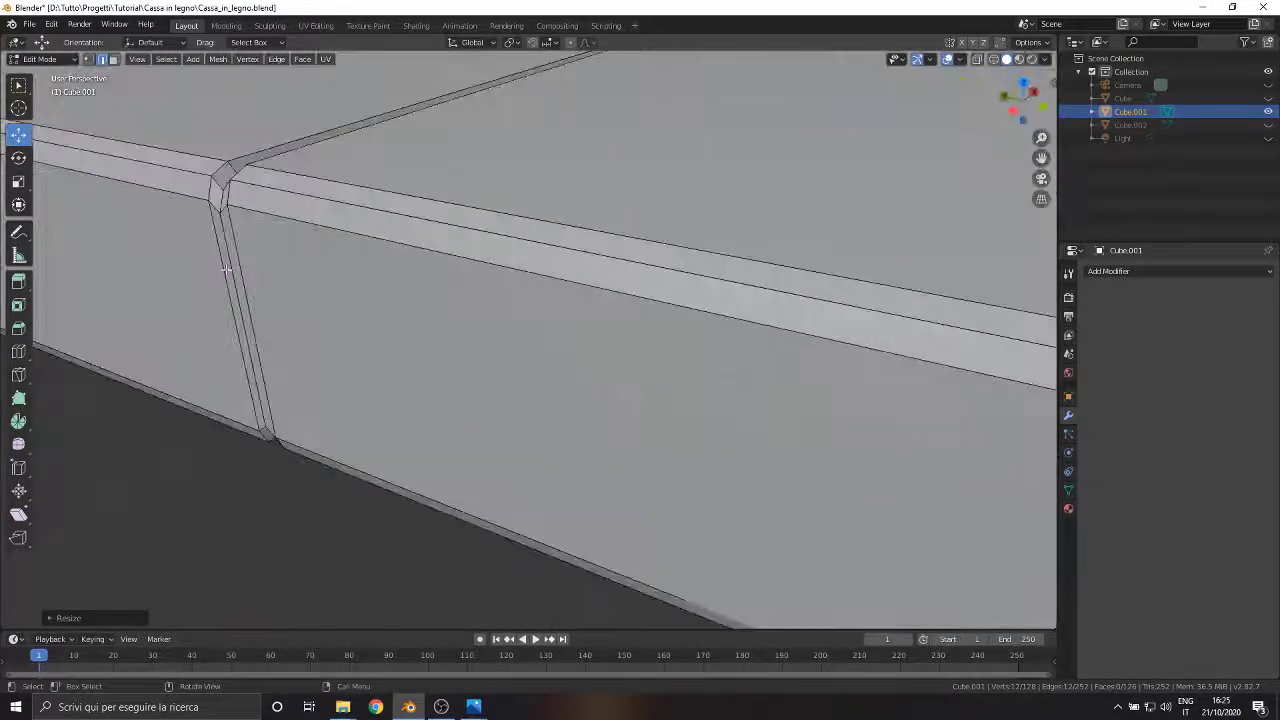
alt+click(229, 270)
key(s)
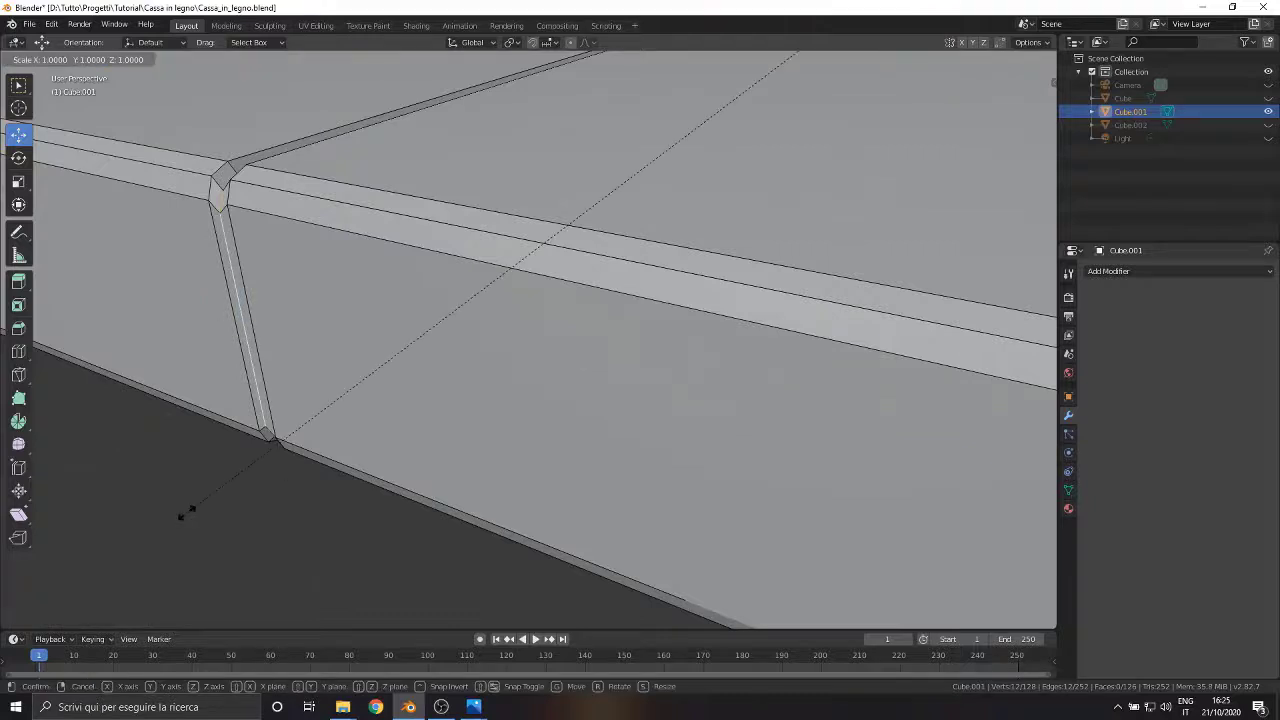
key(x)
key(0)
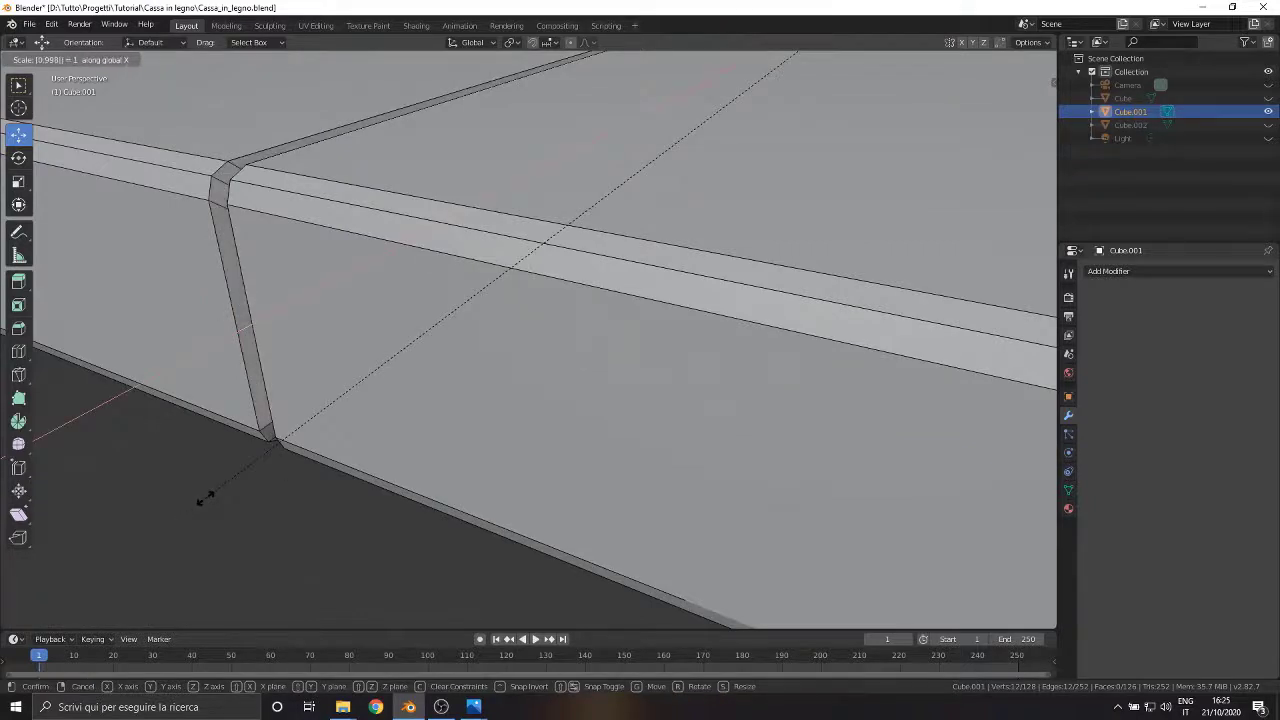
key(Return)
Leave Edit Mode and inspect the finished grooves between the lid's planks
scroll(271, 437, down, 8)
middle_drag(271, 437, 720, 163)
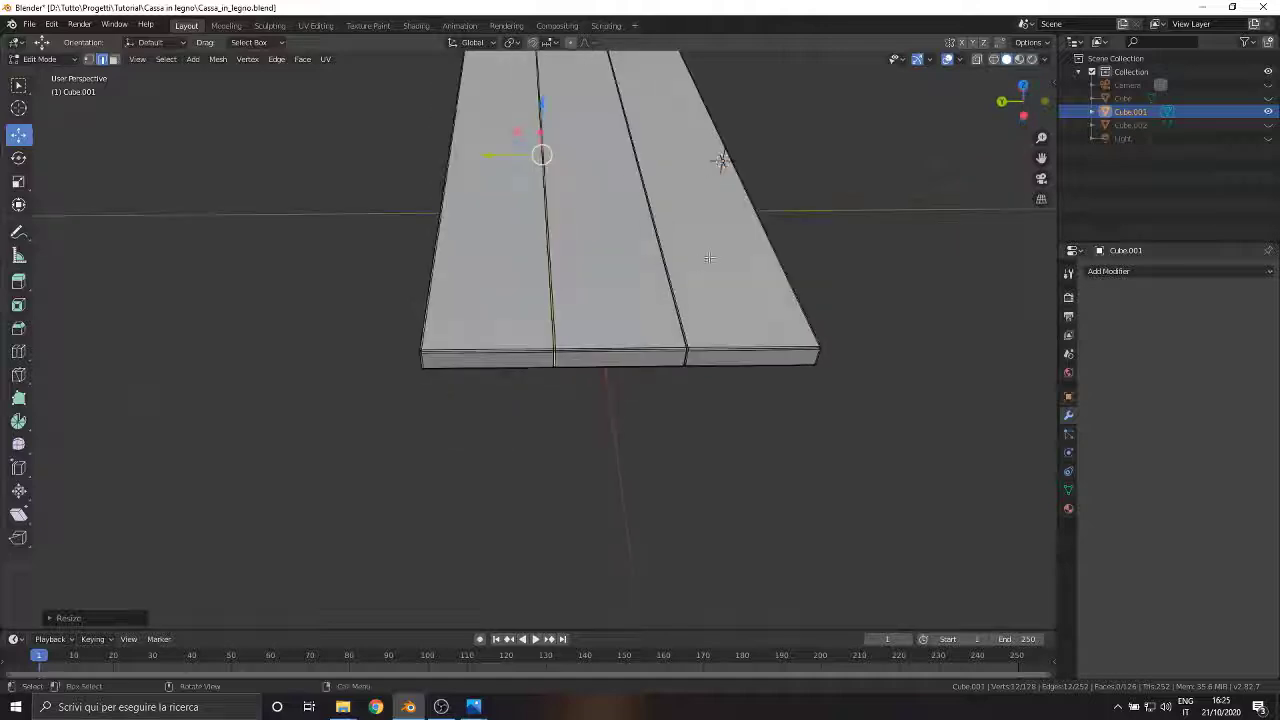
scroll(657, 294, down, 4)
middle_drag(657, 294, 686, 343)
key(Tab)
middle_drag(90, 100, 626, 300)
scroll(666, 311, up, 8)
middle_drag(706, 392, 595, 291)
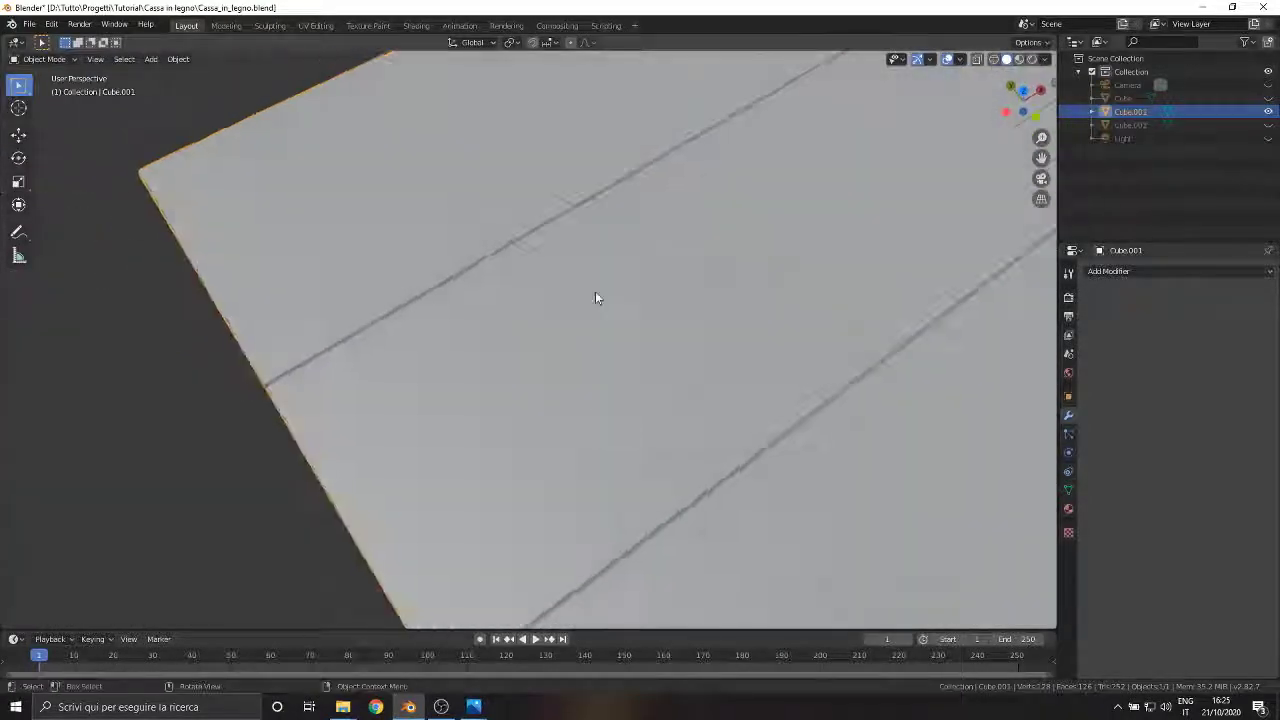
Unhide Cube.002 and Cube and view the complete case with its planked lid
scroll(595, 291, down, 4)
click(1268, 125)
click(1268, 98)
scroll(837, 208, down, 2)
middle_drag(838, 213, 634, 183)
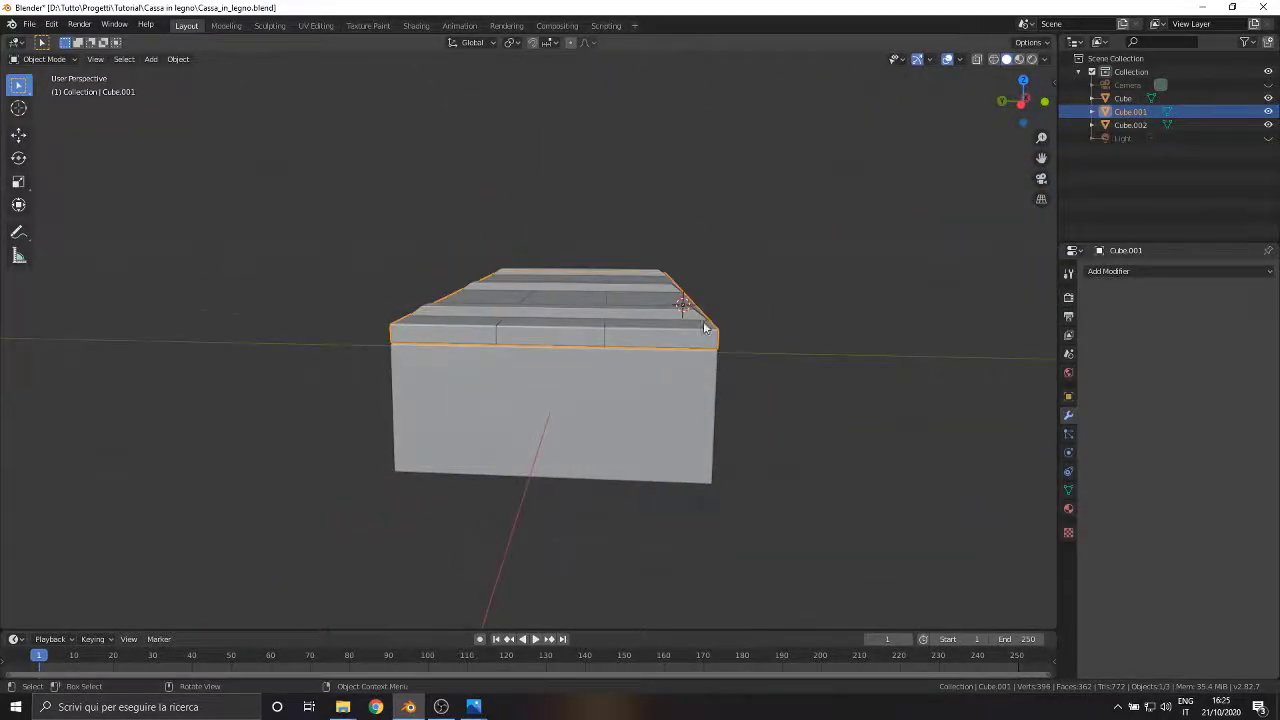
middle_drag(706, 323, 508, 404)
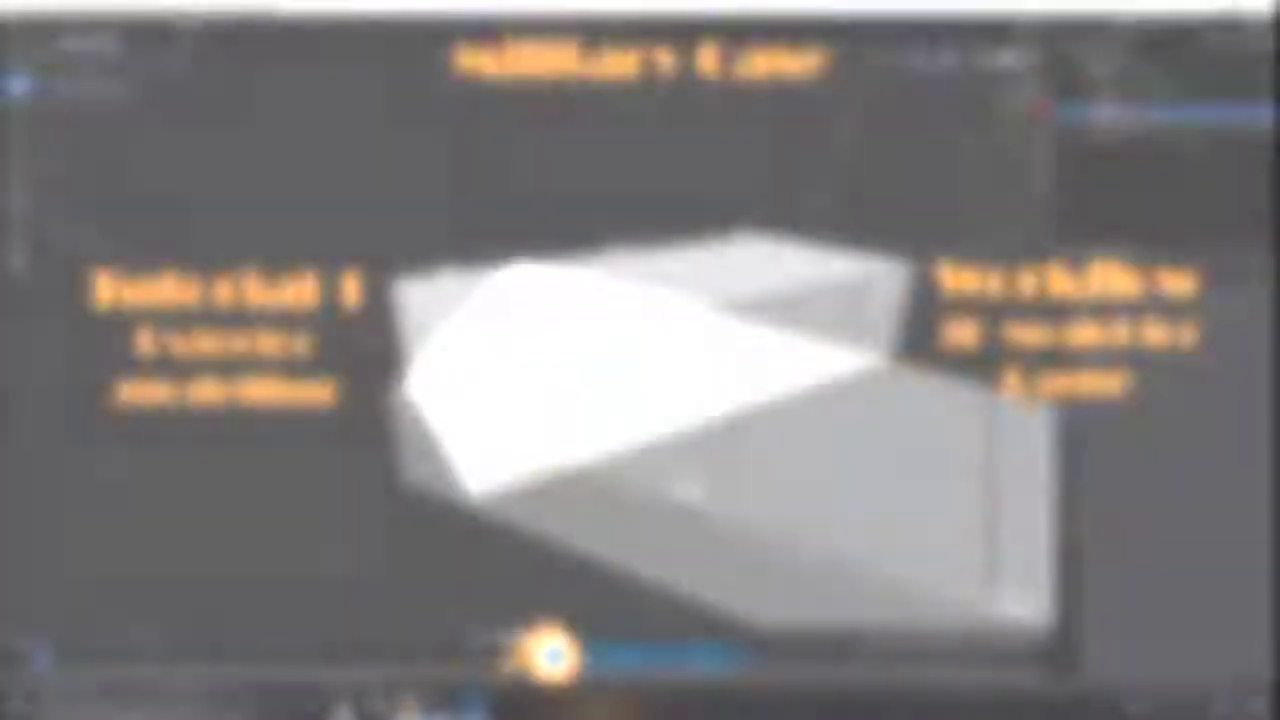